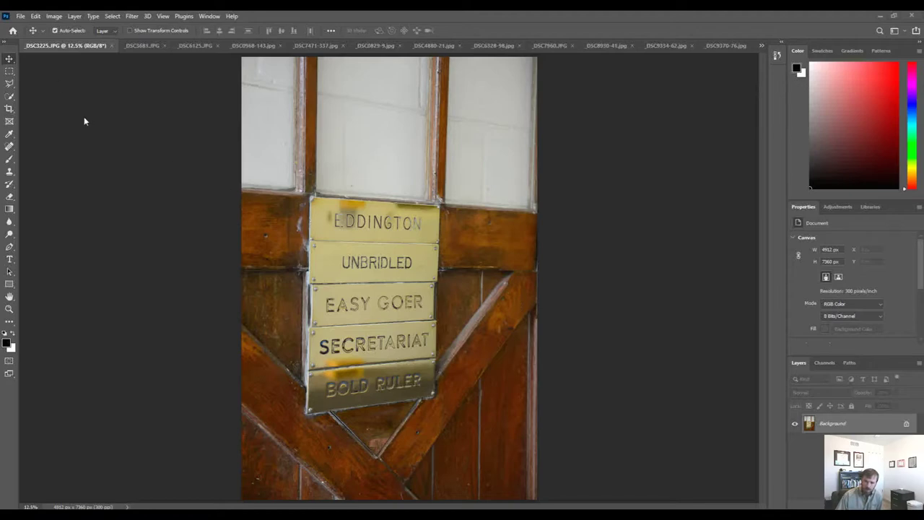
pyautogui.click(21, 16)
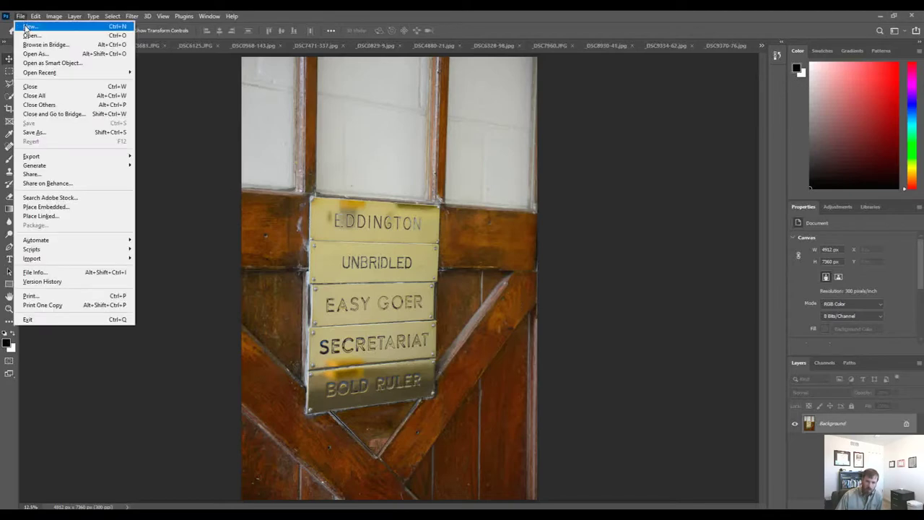
pyautogui.press('Escape')
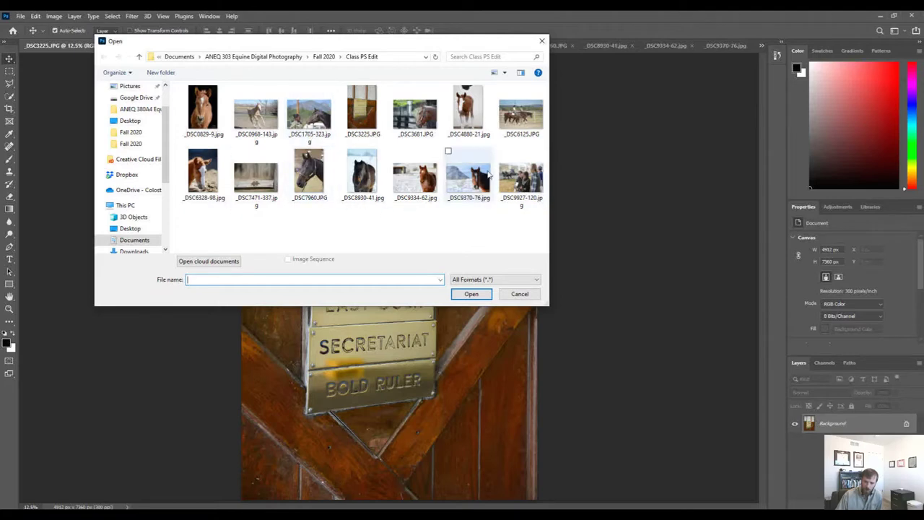
pyautogui.click(527, 294)
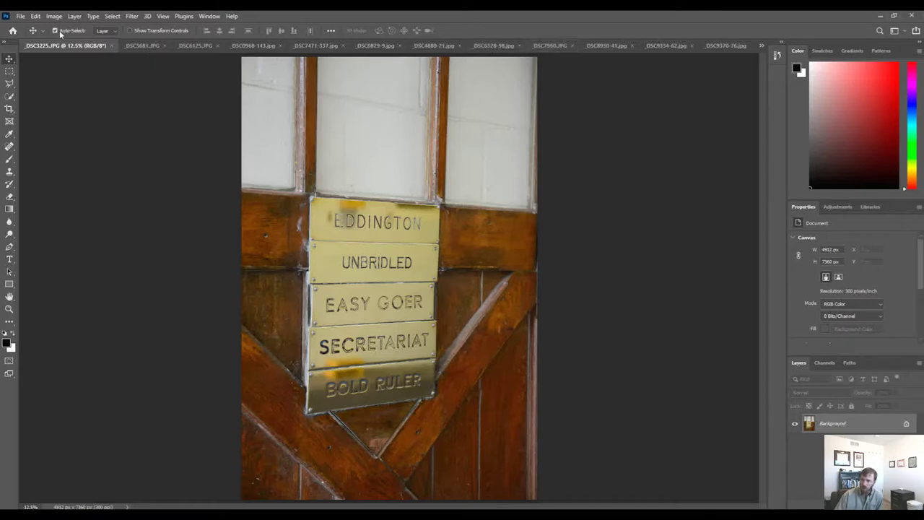
# Step: Look through the open photos, reorder _DSC6125.JPG to follow _DSC0968-143.jpg, and return to _DSC3225.JPG
pyautogui.click(142, 46)
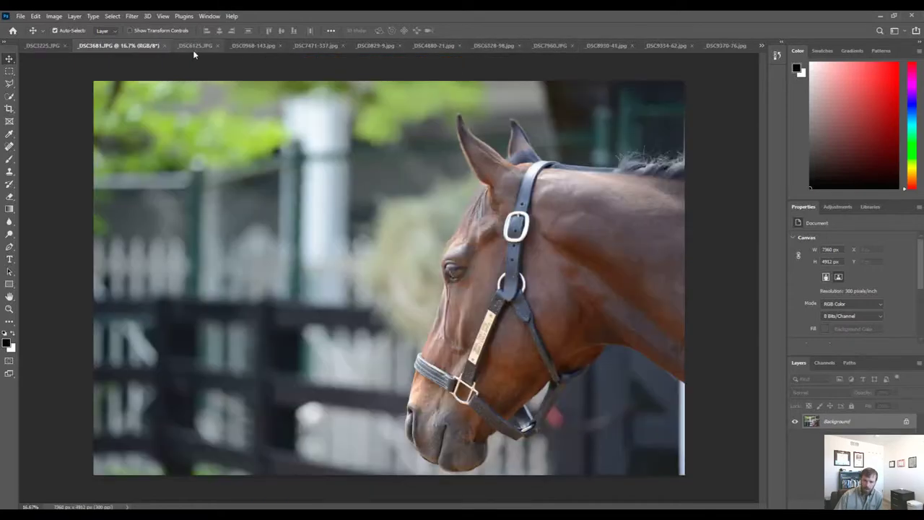
pyautogui.click(253, 47)
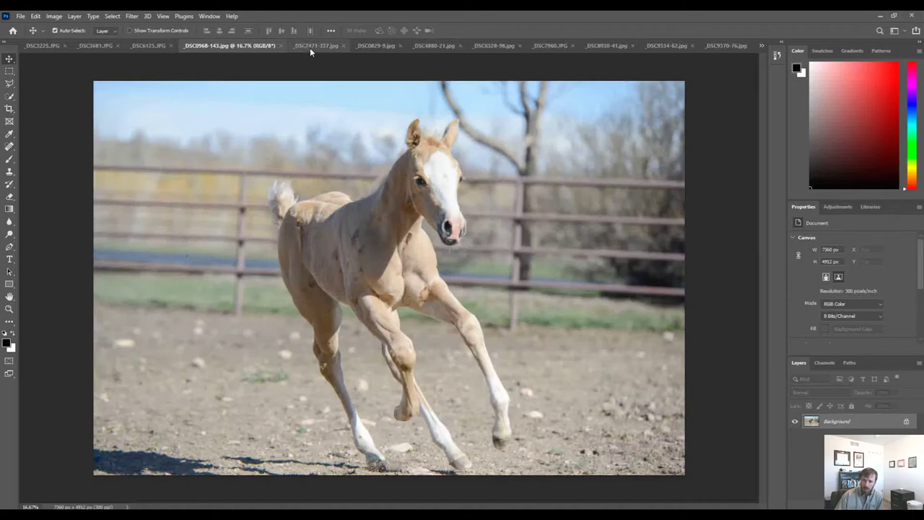
pyautogui.click(310, 48)
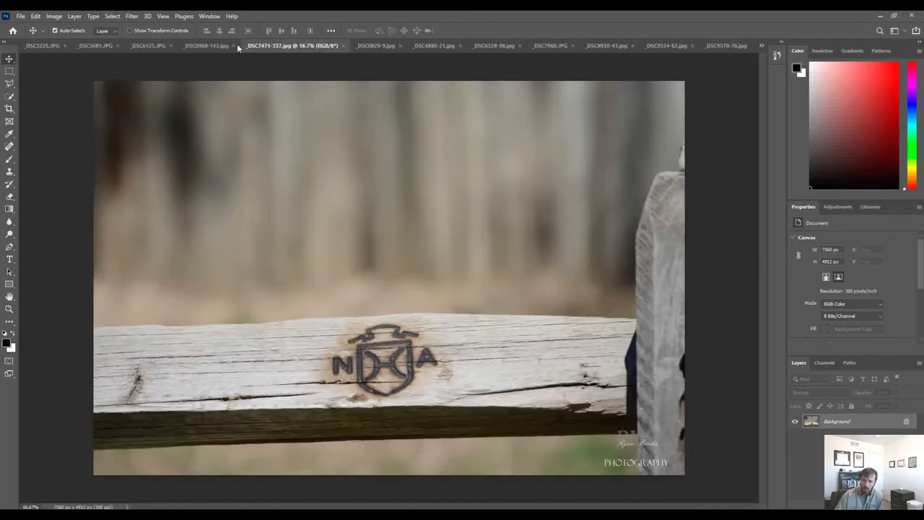
pyautogui.click(209, 45)
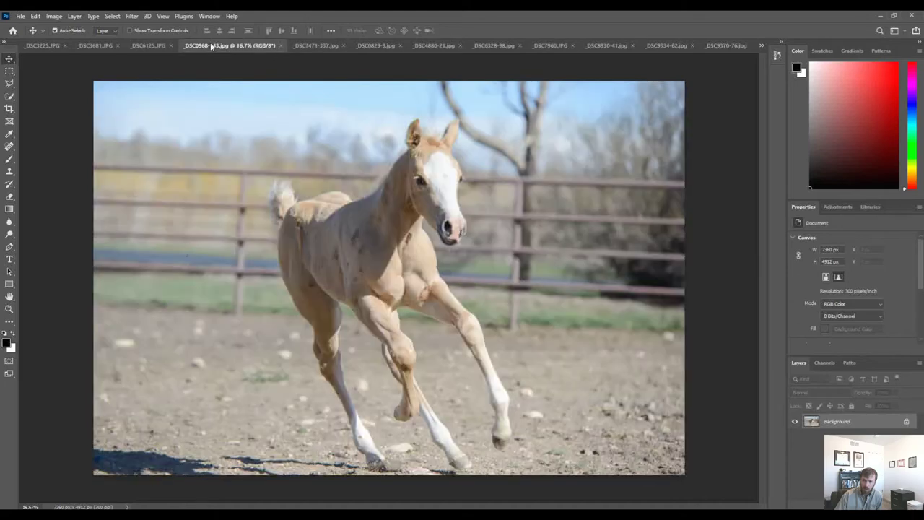
pyautogui.click(160, 45)
pyautogui.moveTo(194, 45); pyautogui.dragTo(250, 48)
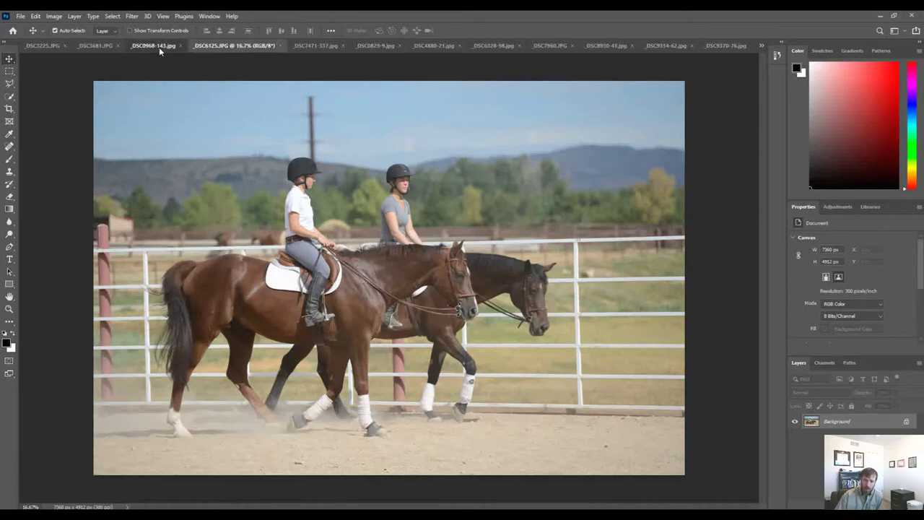
pyautogui.click(158, 46)
pyautogui.click(238, 48)
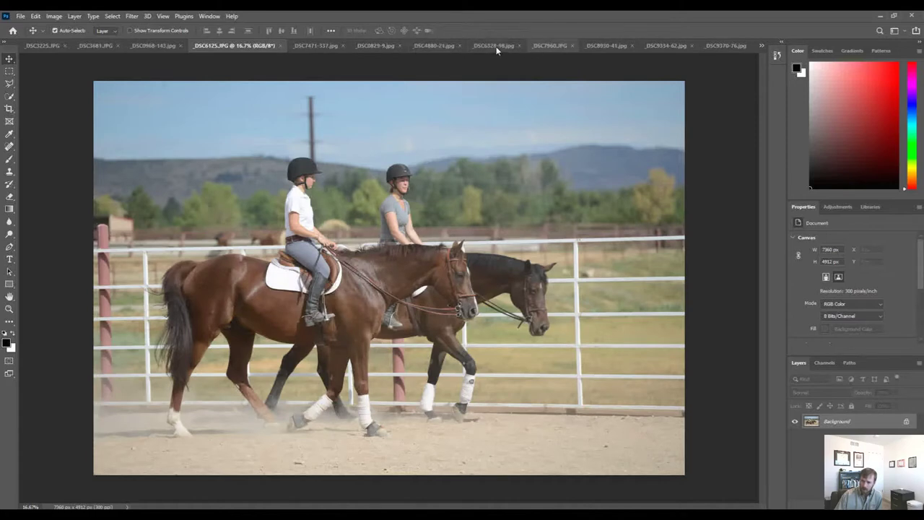
pyautogui.click(45, 46)
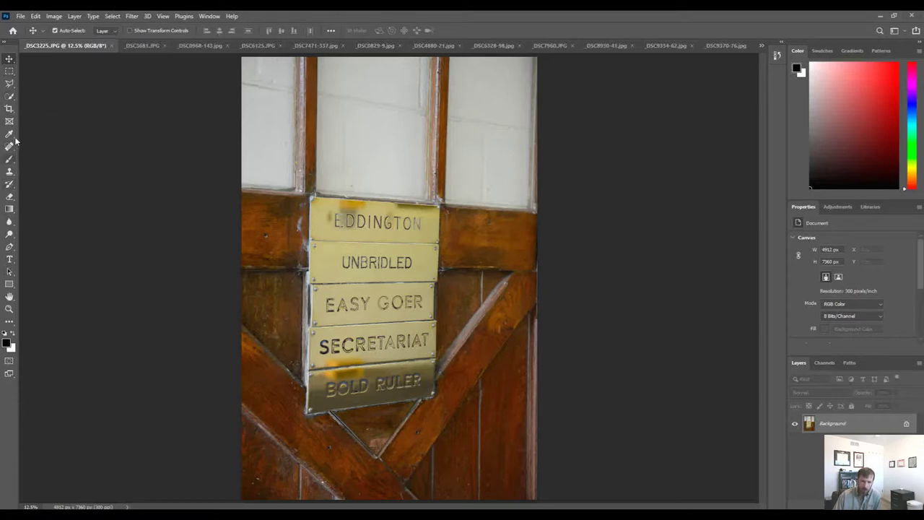
pyautogui.click(10, 96)
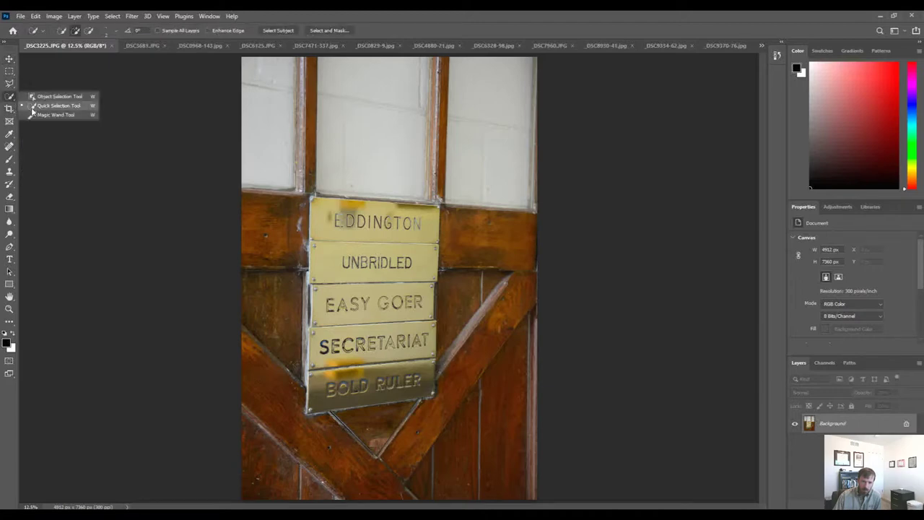
pyautogui.click(10, 72)
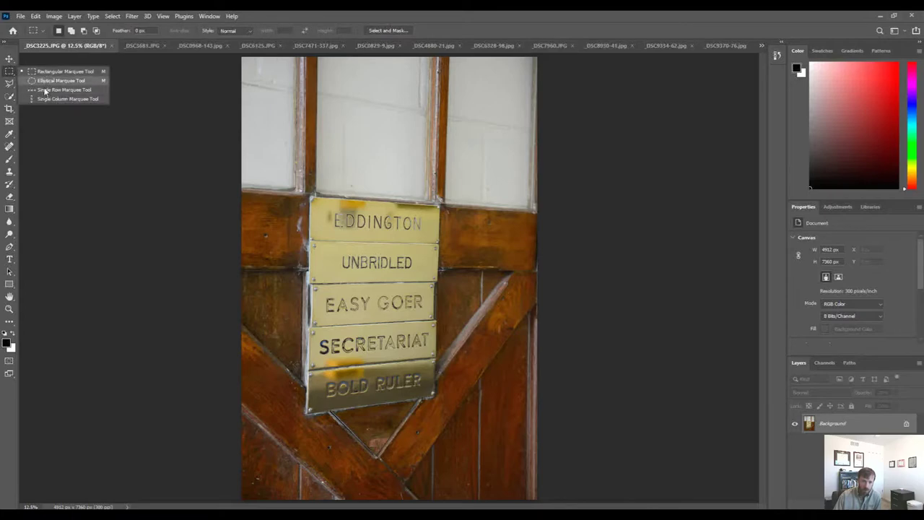
pyautogui.click(68, 148)
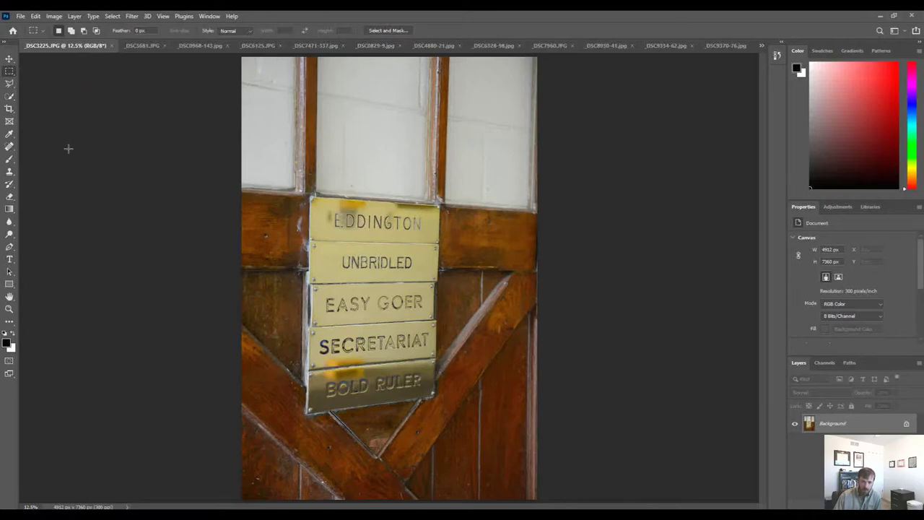
pyautogui.click(9, 59)
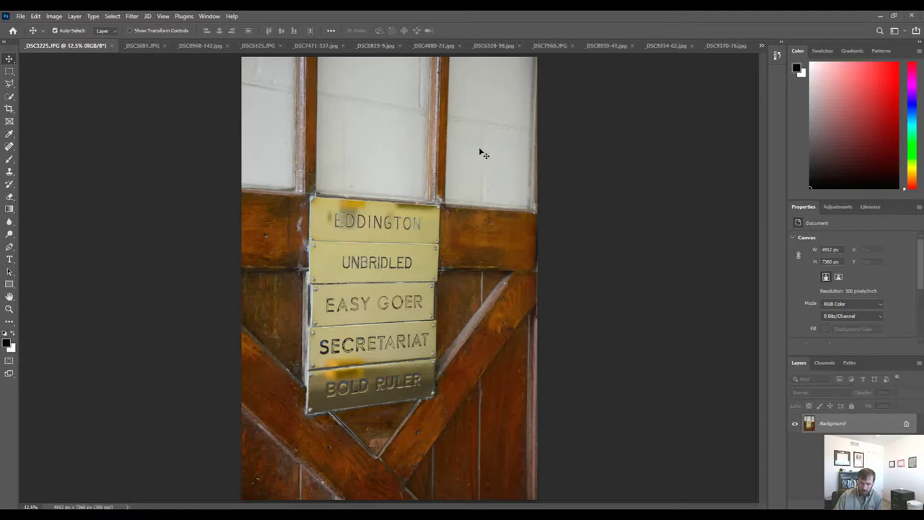
pyautogui.click(148, 46)
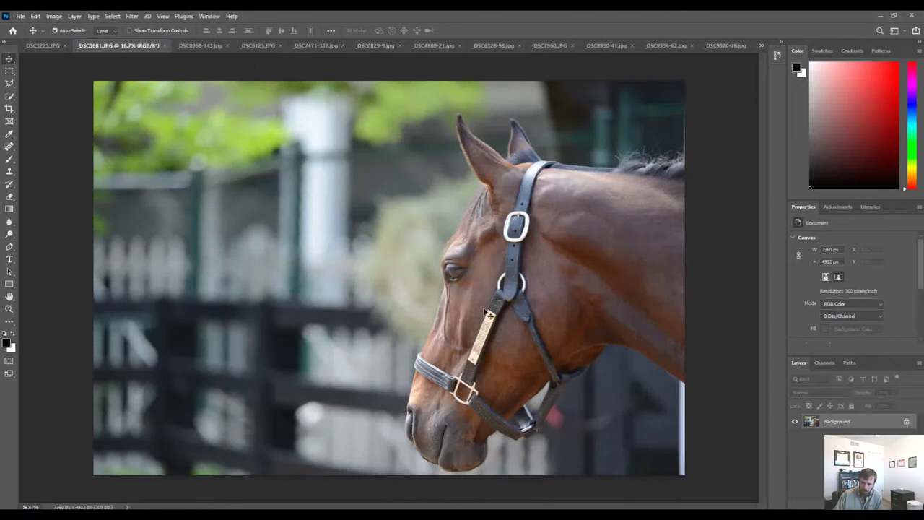
# Step: Convert the locked Background of the door photo _DSC3225.JPG into a regular layer, keeping the default settings
pyautogui.click(49, 46)
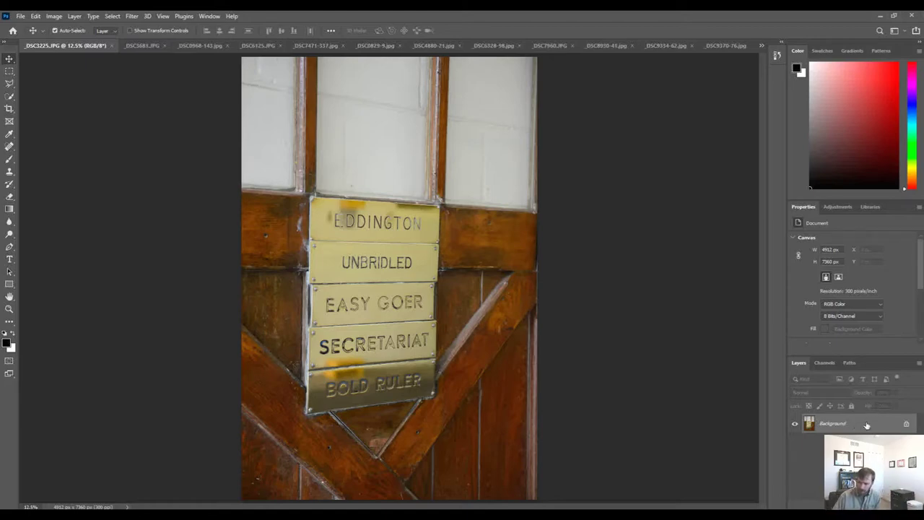
pyautogui.doubleClick(864, 426)
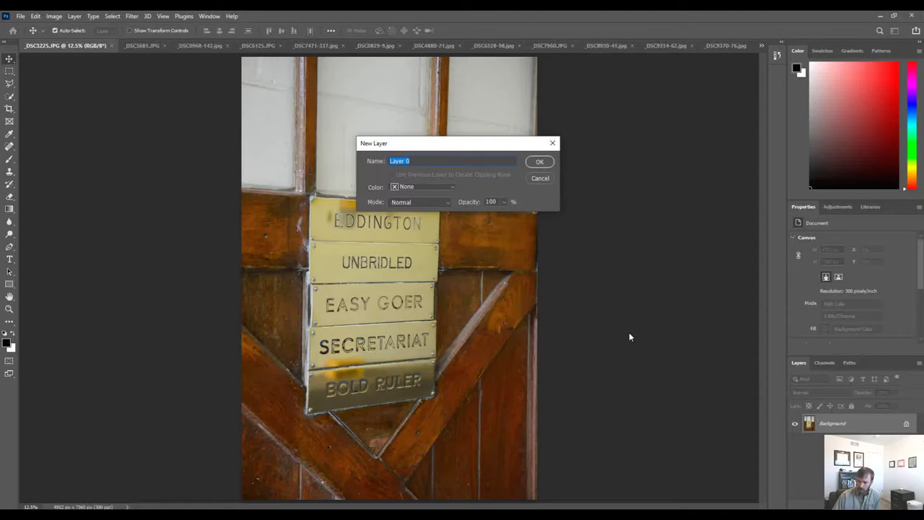
pyautogui.click(543, 163)
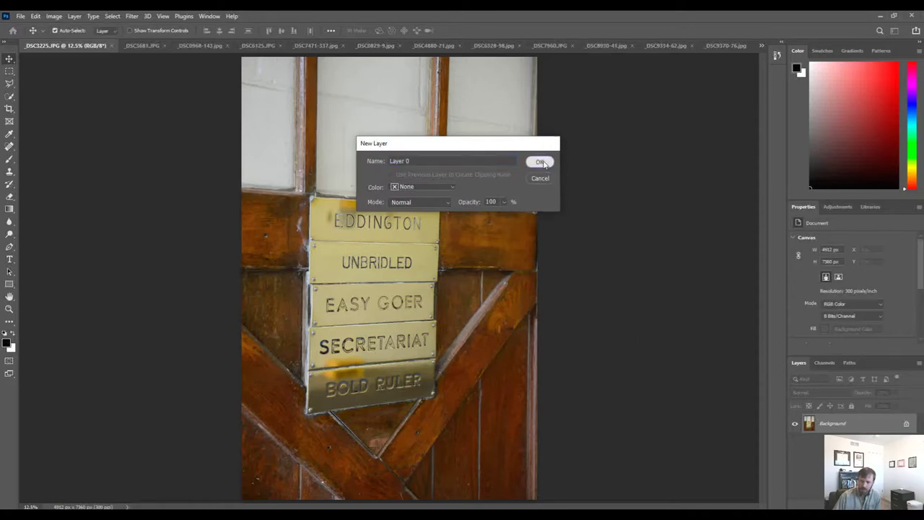
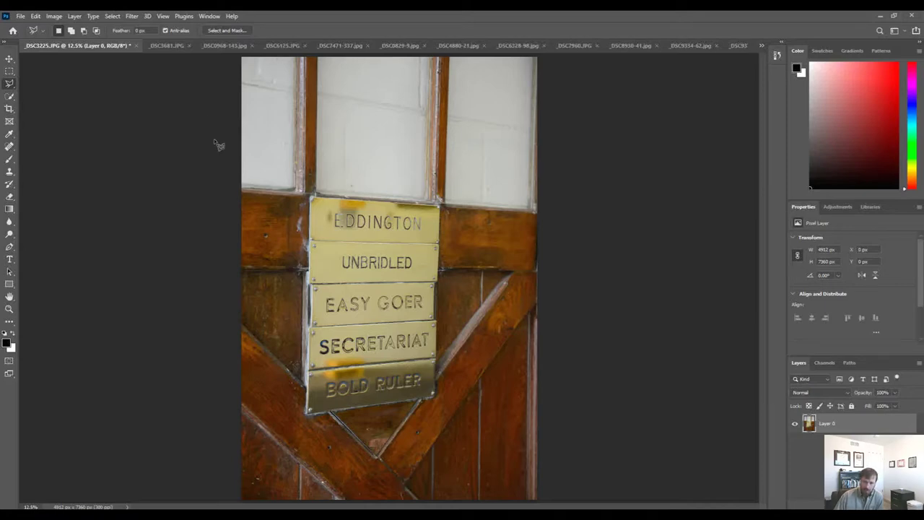
# Step: Outline the door's left window pane with the Polygonal Lasso and delete its contents
pyautogui.click(242, 190)
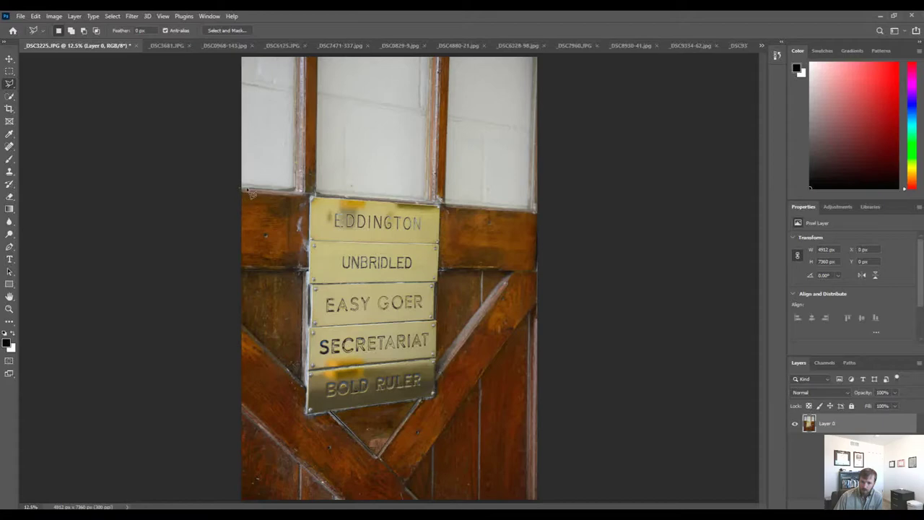
pyautogui.click(297, 193)
pyautogui.click(296, 57)
pyautogui.click(240, 56)
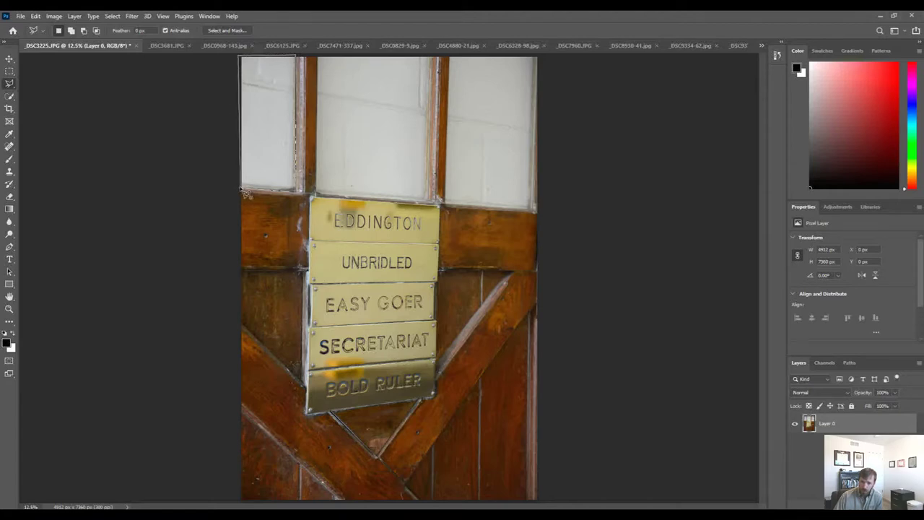
pyautogui.click(242, 191)
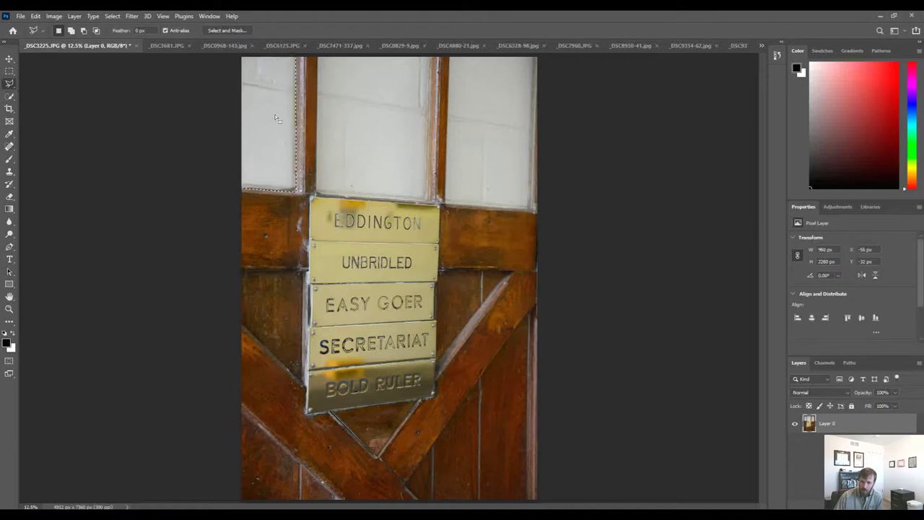
pyautogui.press('Delete')
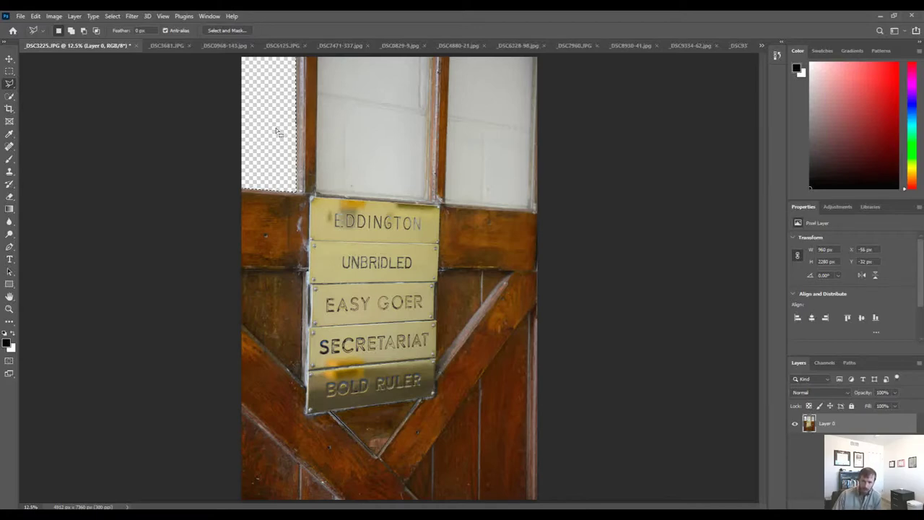
# Step: Outline the door's middle window pane with straight lasso segments and delete its contents
pyautogui.click(319, 59)
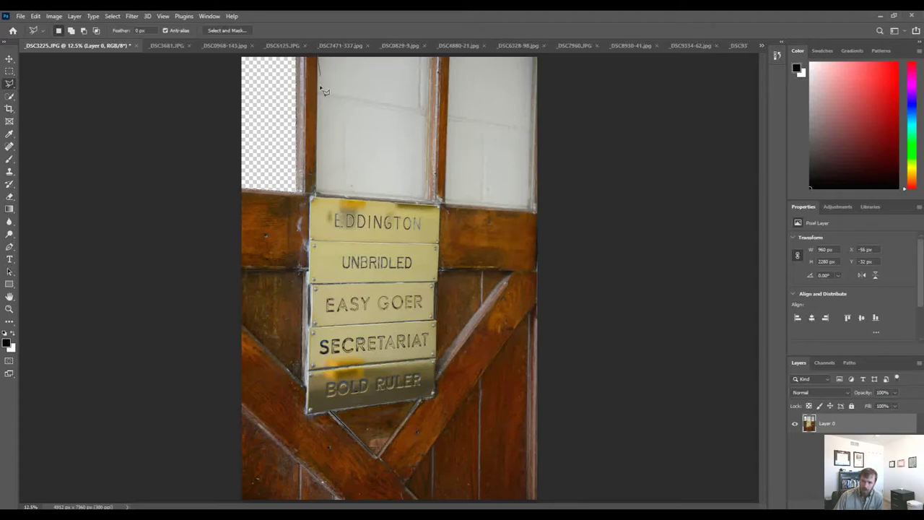
pyautogui.click(318, 196)
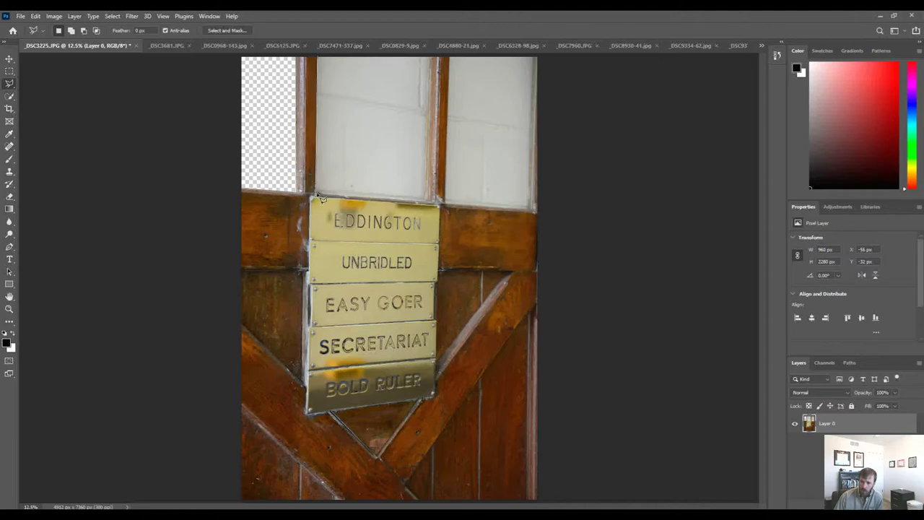
pyautogui.click(428, 202)
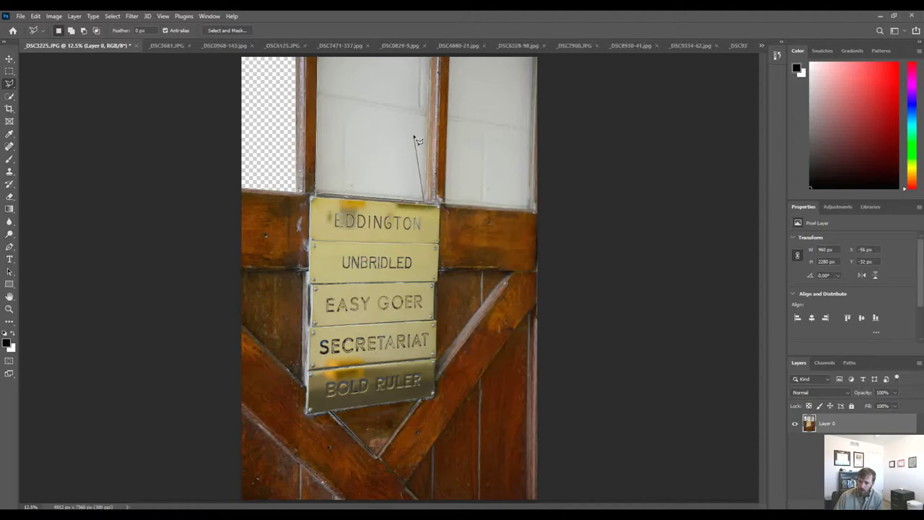
pyautogui.click(432, 58)
pyautogui.doubleClick(318, 57)
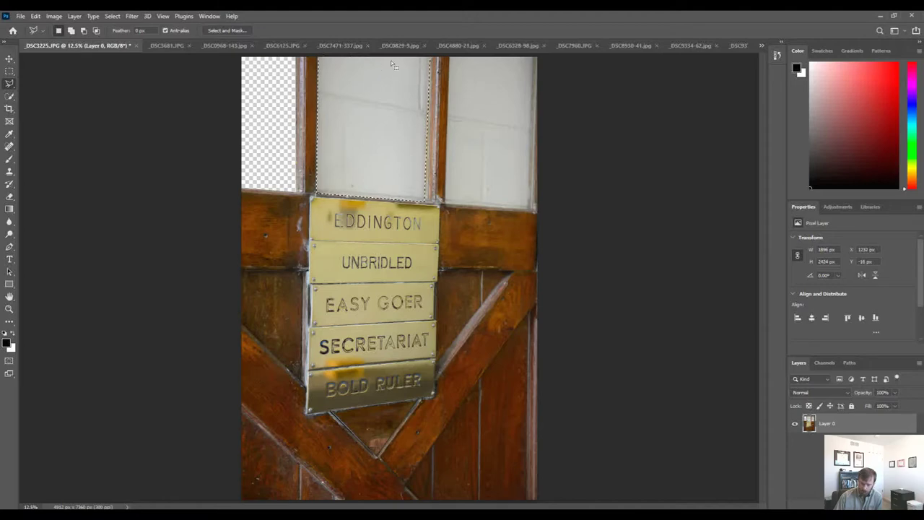
pyautogui.press('Delete')
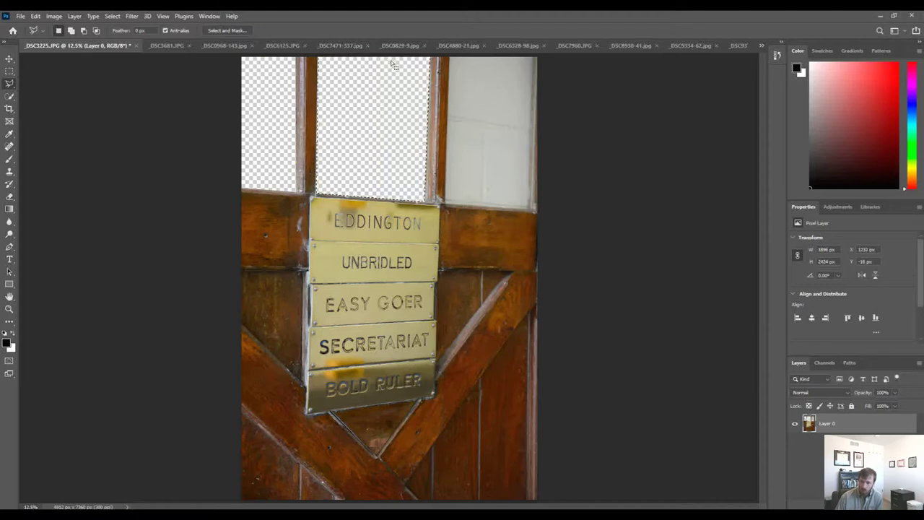
# Step: Outline the door's right window pane with straight lasso segments, delete its contents and clear the selection
pyautogui.click(452, 58)
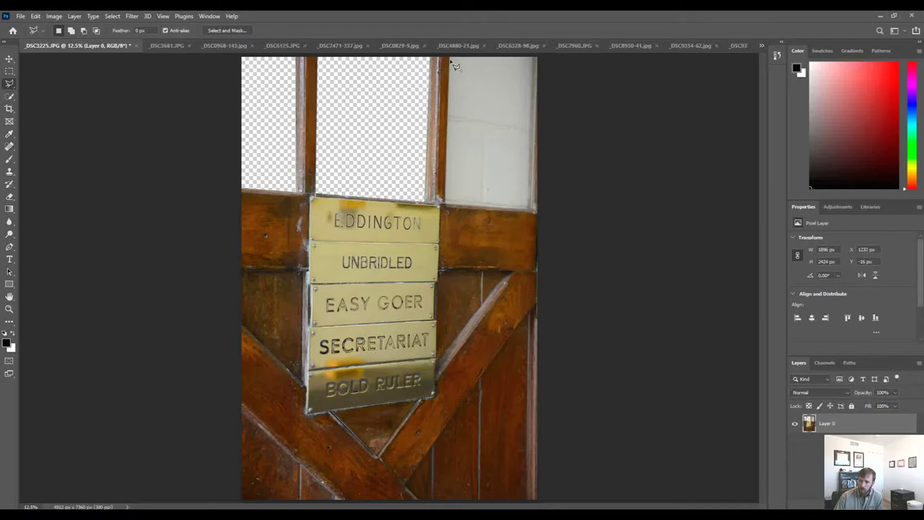
pyautogui.click(444, 204)
pyautogui.click(533, 214)
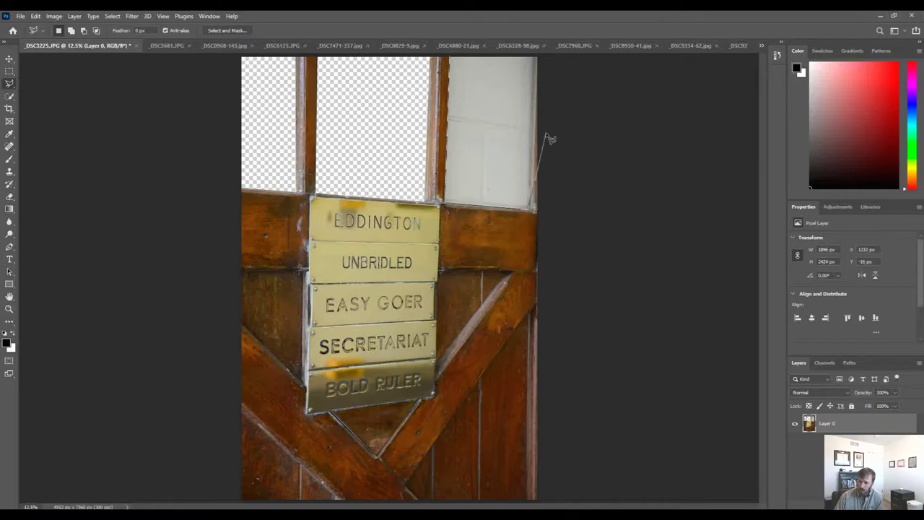
pyautogui.click(536, 58)
pyautogui.doubleClick(462, 62)
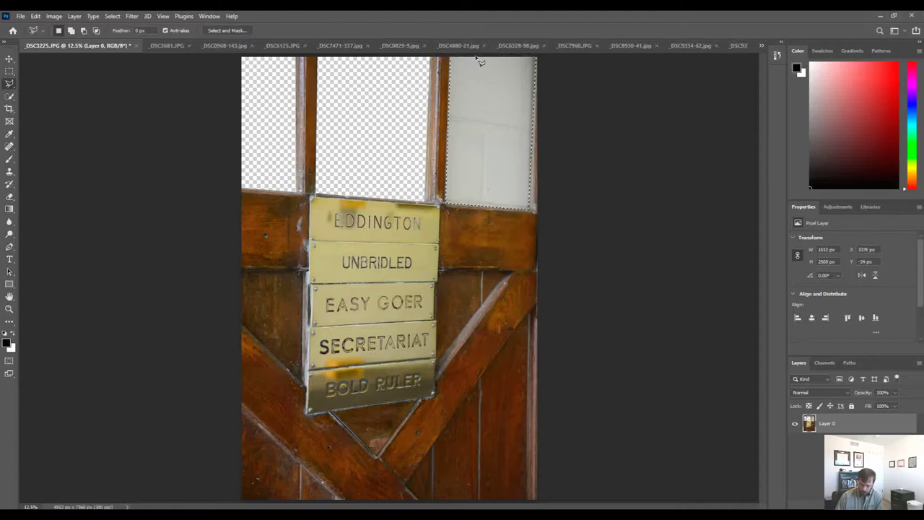
pyautogui.press('Delete')
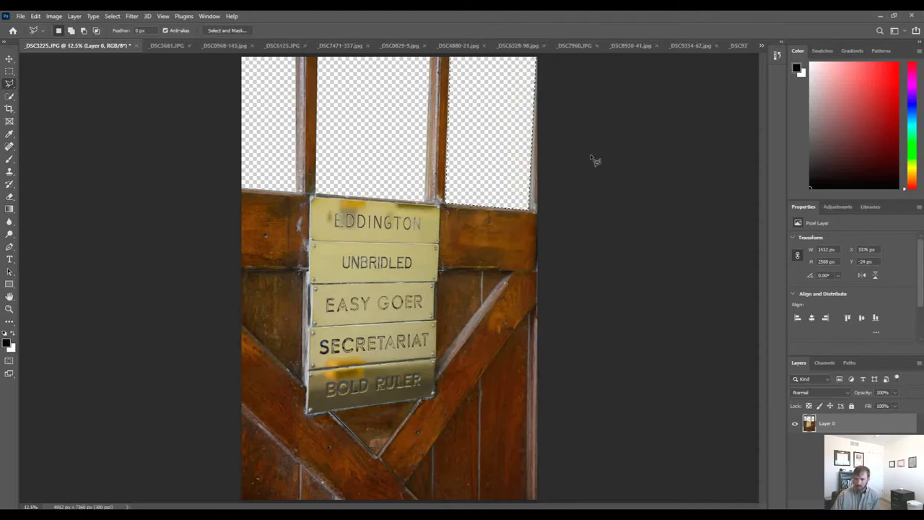
pyautogui.hotkey('ctrl', 'd')
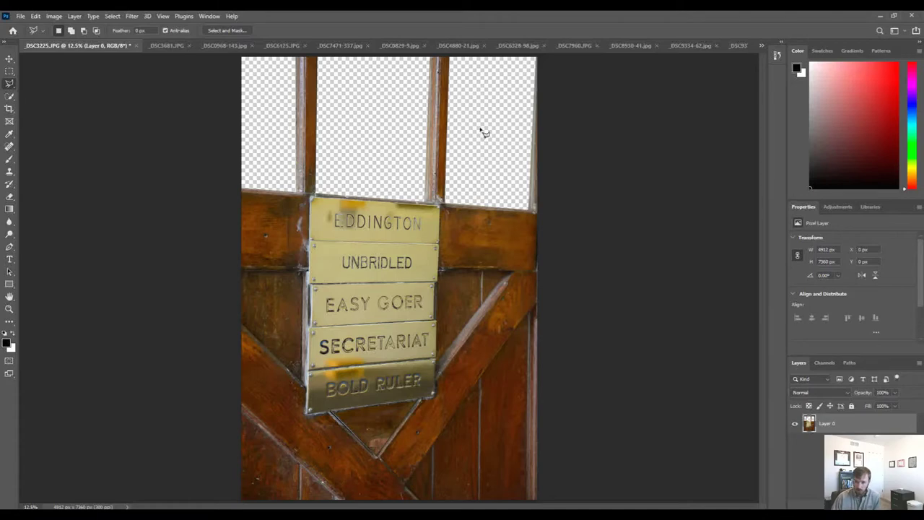
# Step: Copy the horse head photo from _DSC3681.JPG into the door document _DSC3225.JPG with the Move tool
pyautogui.click(161, 45)
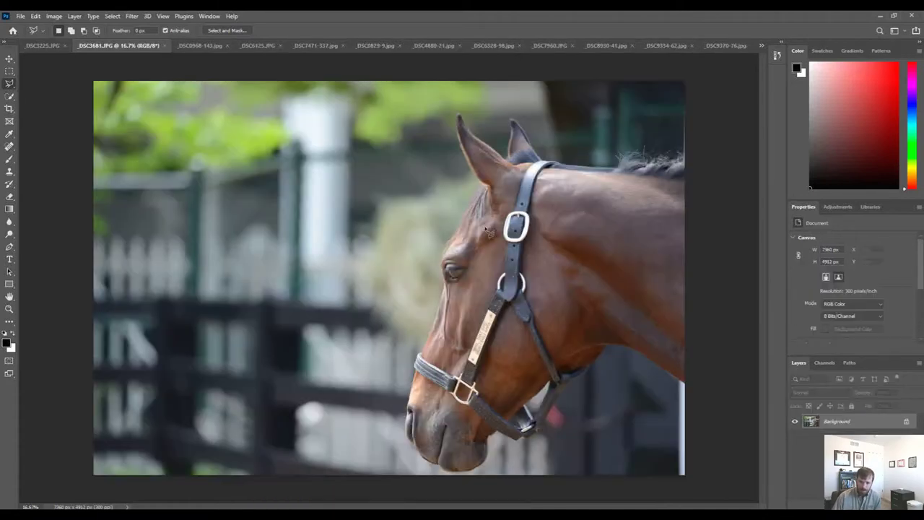
pyautogui.click(10, 58)
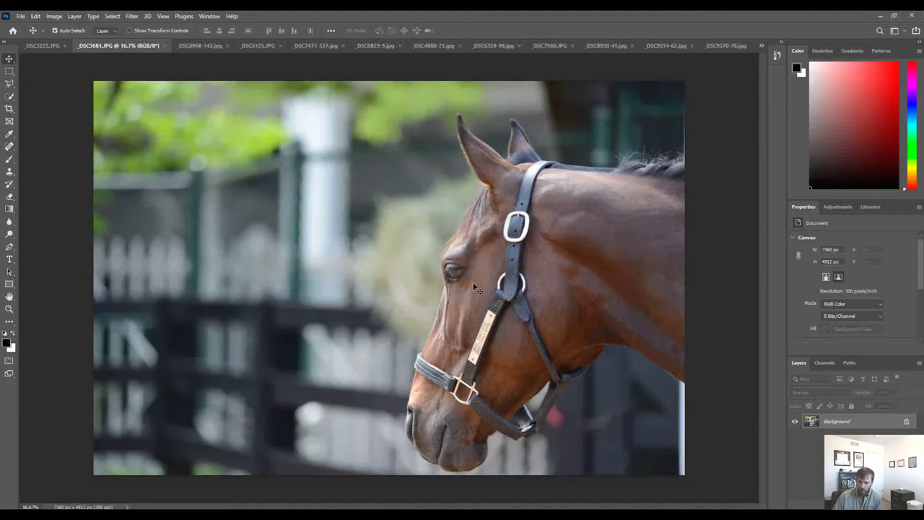
pyautogui.moveTo(462, 297); pyautogui.dragTo(45, 47)
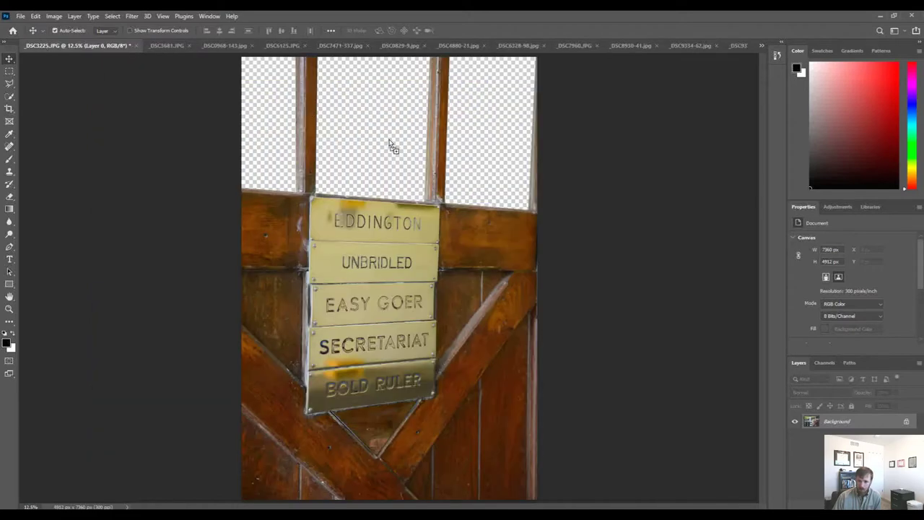
pyautogui.moveTo(390, 147); pyautogui.dragTo(390, 145)
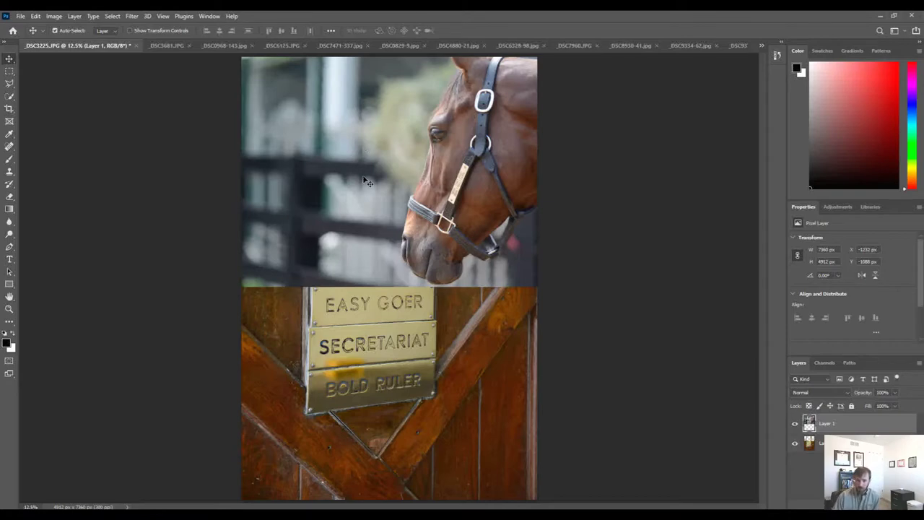
# Step: Scale the horse layer proportionally to about 70% and position it across the door's window area
pyautogui.click(147, 30)
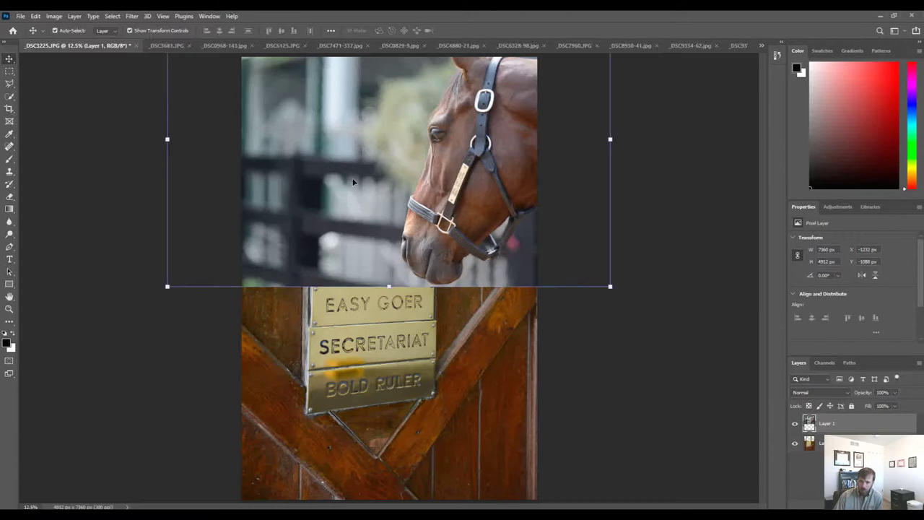
pyautogui.moveTo(382, 166); pyautogui.dragTo(373, 220)
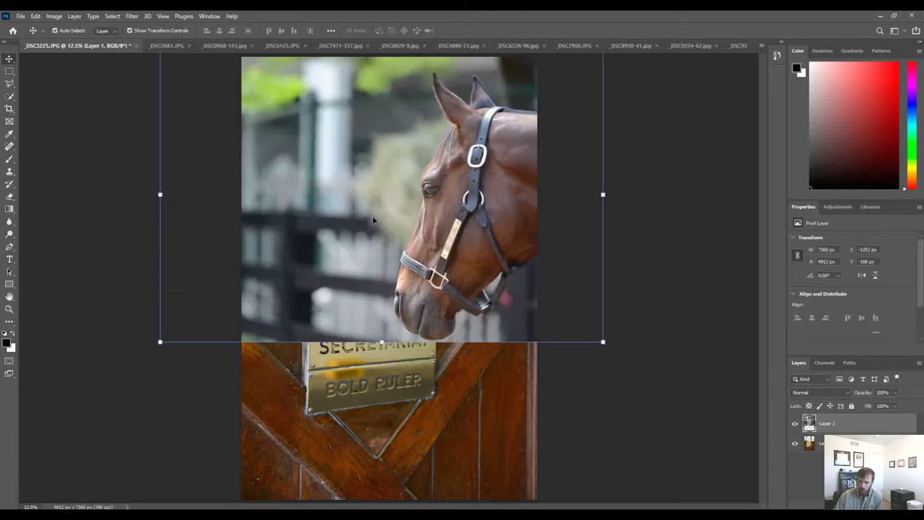
pyautogui.moveTo(160, 341); pyautogui.dragTo(237, 290)
pyautogui.moveTo(446, 240); pyautogui.dragTo(403, 234)
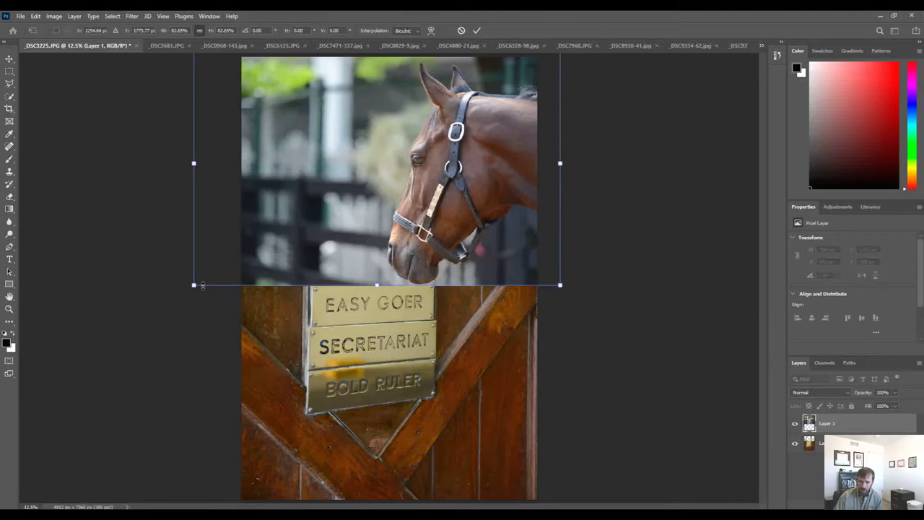
pyautogui.moveTo(194, 286); pyautogui.dragTo(225, 264)
pyautogui.moveTo(351, 224); pyautogui.dragTo(336, 214)
pyautogui.moveTo(213, 256); pyautogui.dragTo(218, 216)
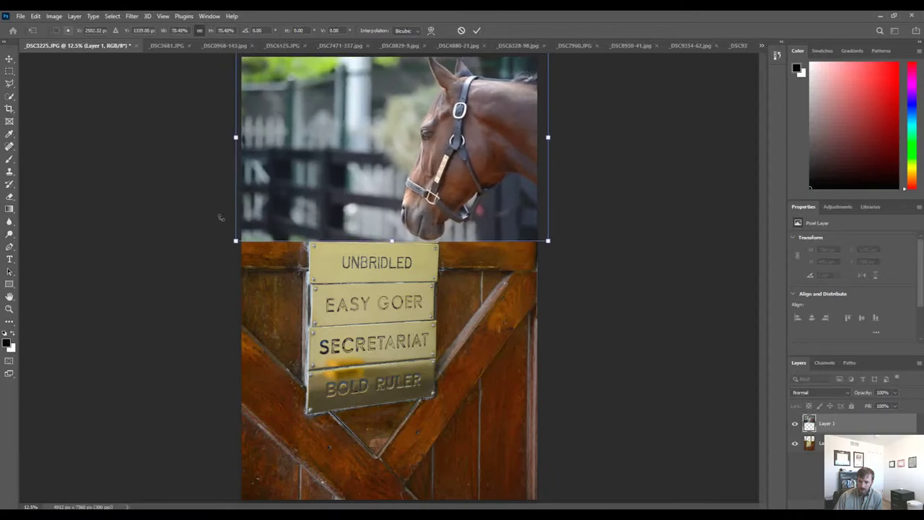
pyautogui.moveTo(351, 206)
pyautogui.mouseDown()
pyautogui.moveTo(353, 182)
pyautogui.moveTo(347, 189)
pyautogui.mouseUp()
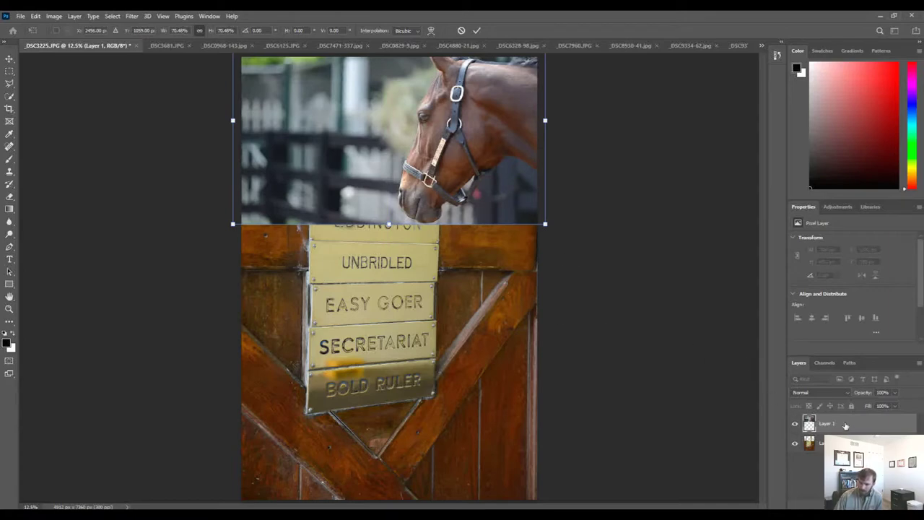
pyautogui.press('BackSpace')
pyautogui.press('BackSpace')
pyautogui.press('BackSpace')
pyautogui.press('BackSpace')
pyautogui.press('BackSpace')
pyautogui.press('BackSpace')
pyautogui.press('BackSpace')
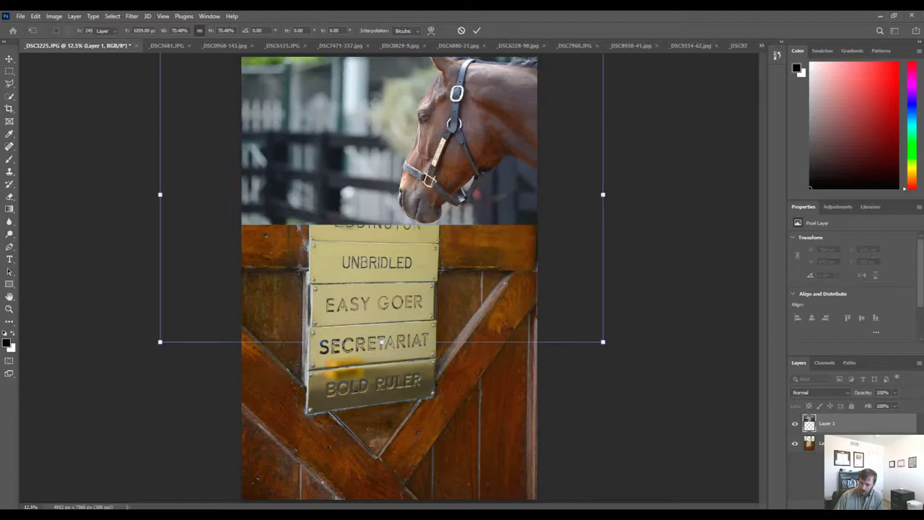
pyautogui.press('Escape')
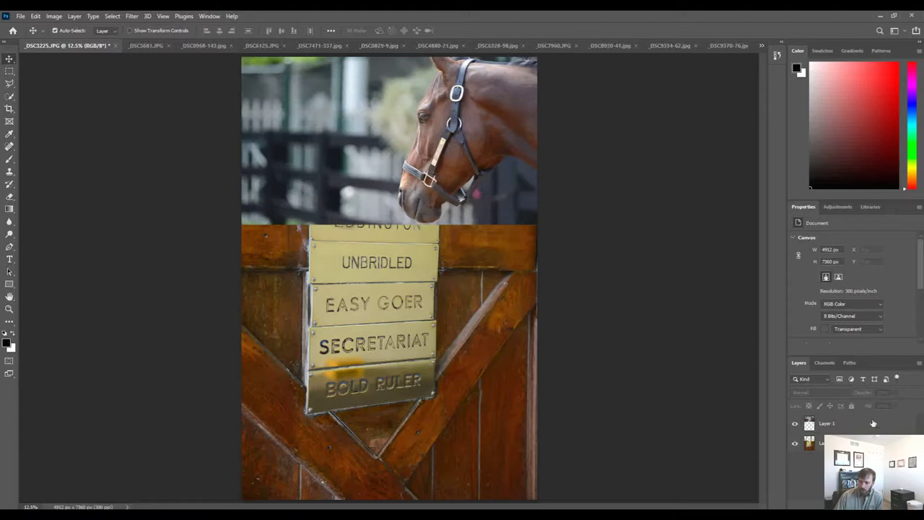
# Step: Place the horse layer beneath the door layer and reposition it so the horse's head shows through the middle and right panes
pyautogui.click(873, 423)
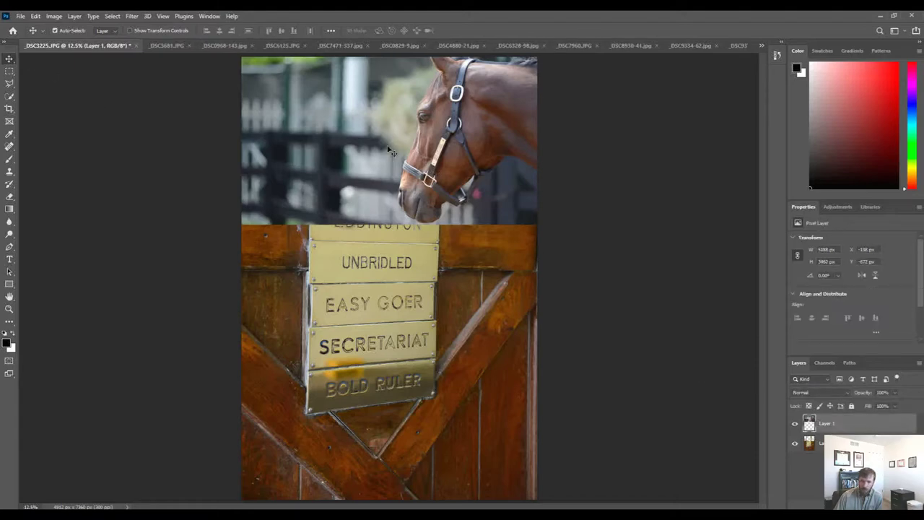
pyautogui.moveTo(387, 154); pyautogui.dragTo(409, 153)
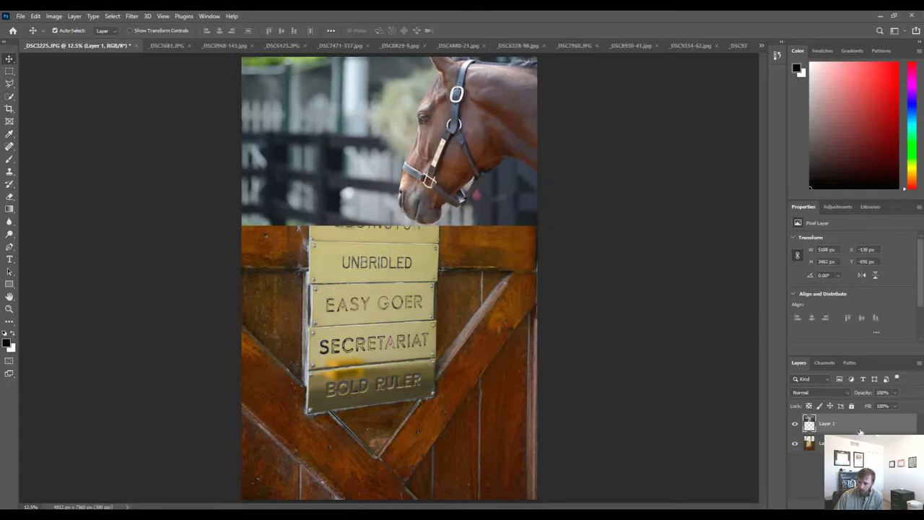
pyautogui.moveTo(860, 427); pyautogui.dragTo(809, 452)
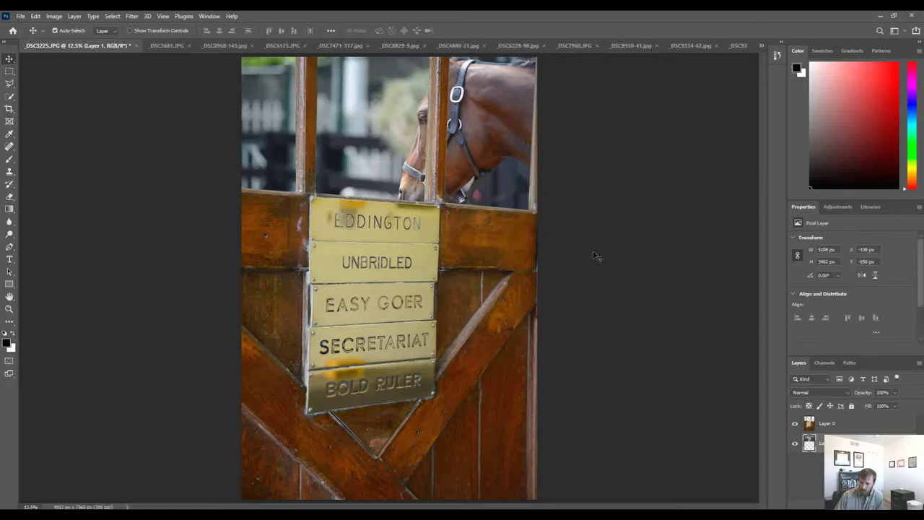
pyautogui.moveTo(480, 160)
pyautogui.mouseDown()
pyautogui.moveTo(491, 136)
pyautogui.moveTo(476, 159)
pyautogui.moveTo(498, 170)
pyautogui.moveTo(466, 166)
pyautogui.moveTo(494, 172)
pyautogui.mouseUp()
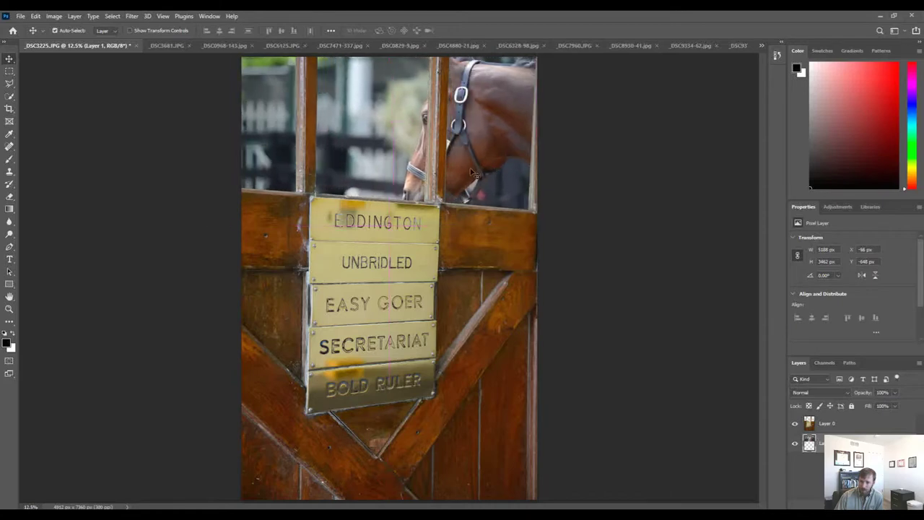
pyautogui.moveTo(462, 177); pyautogui.dragTo(443, 178)
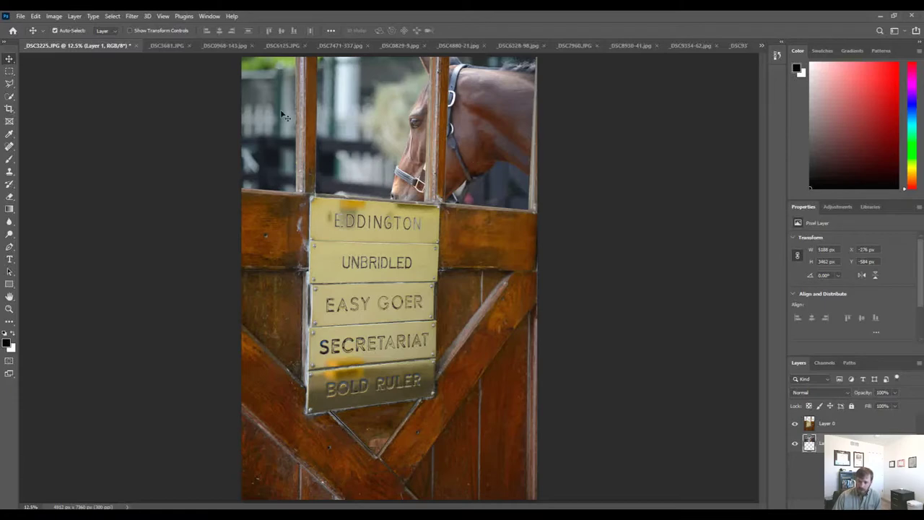
# Step: Flip the horse head photo _DSC3681.JPG horizontally
pyautogui.click(173, 46)
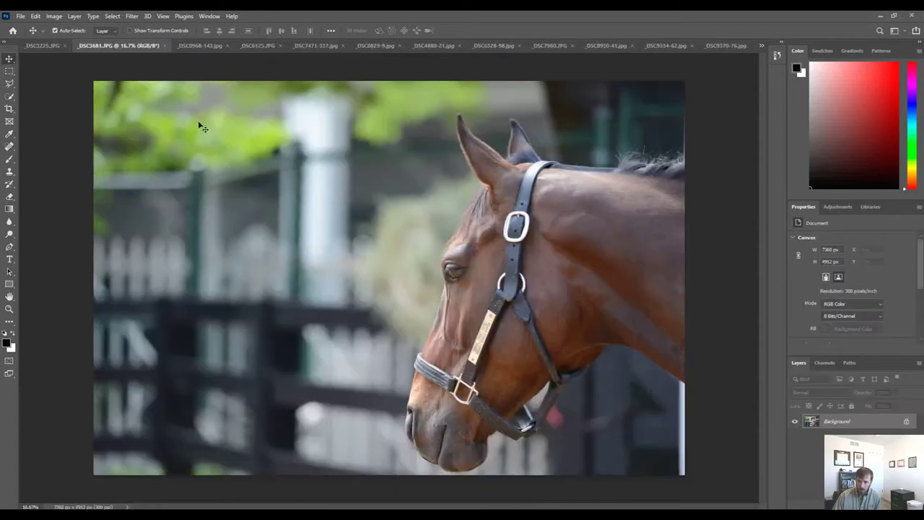
pyautogui.click(75, 16)
pyautogui.moveTo(56, 18)
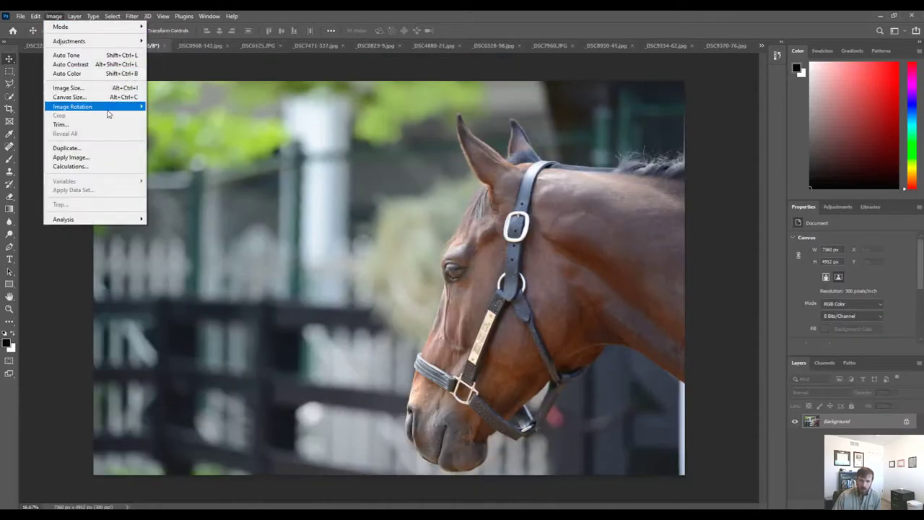
pyautogui.moveTo(136, 109)
pyautogui.click(178, 148)
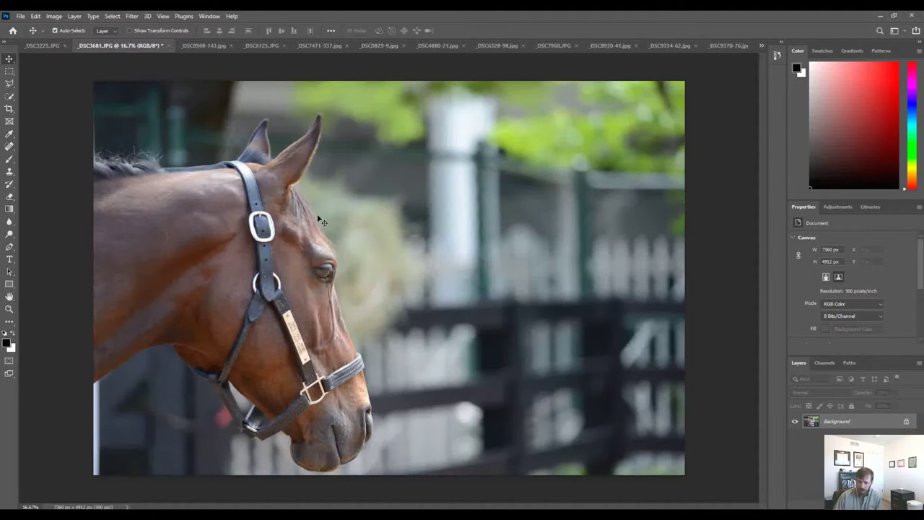
# Step: Replace the unflipped horse layer in the door document with a copy of the flipped horse photo
pyautogui.click(41, 45)
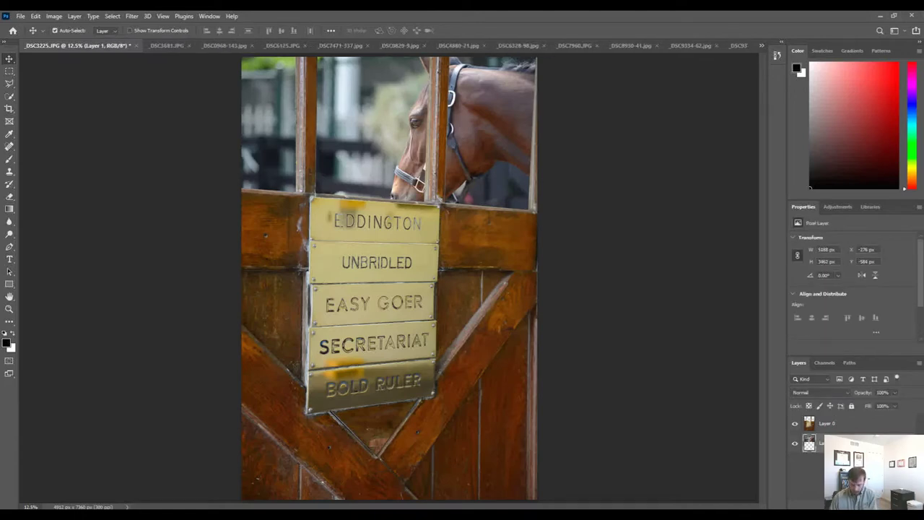
pyautogui.press('Delete')
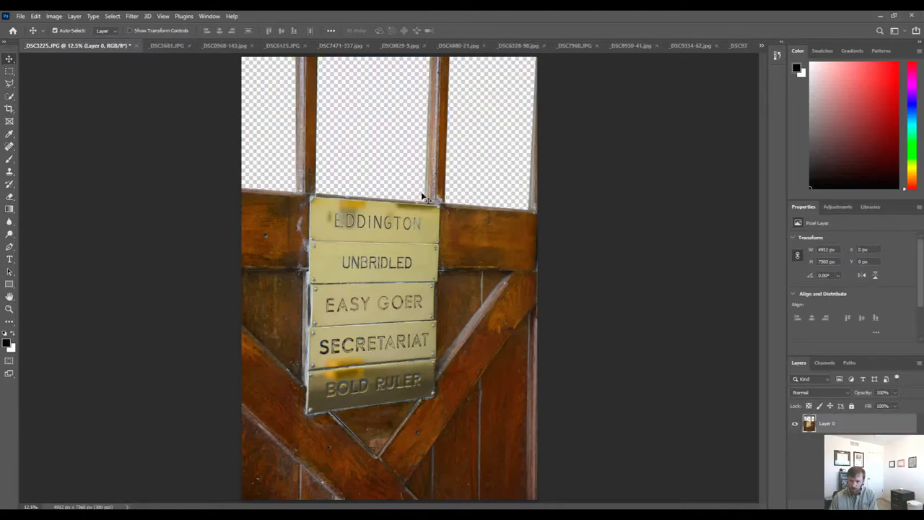
pyautogui.click(171, 49)
pyautogui.moveTo(174, 146); pyautogui.dragTo(60, 52)
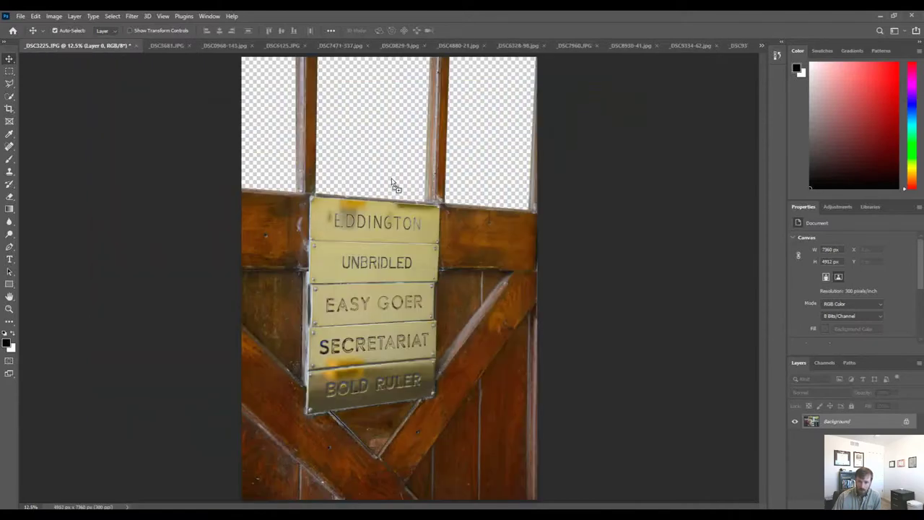
pyautogui.hotkey('ctrl', 'v')
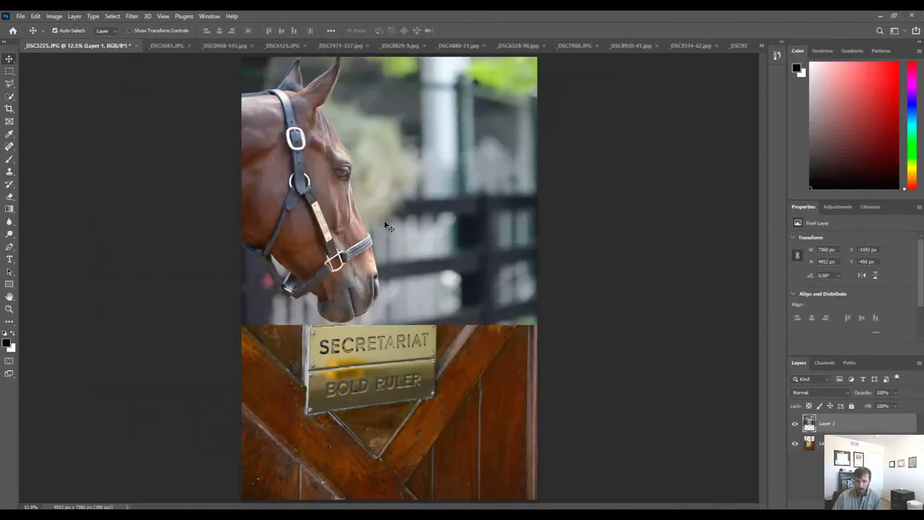
# Step: Scale the flipped horse layer proportionally to about 71.5% and position it across the door's window area
pyautogui.click(146, 32)
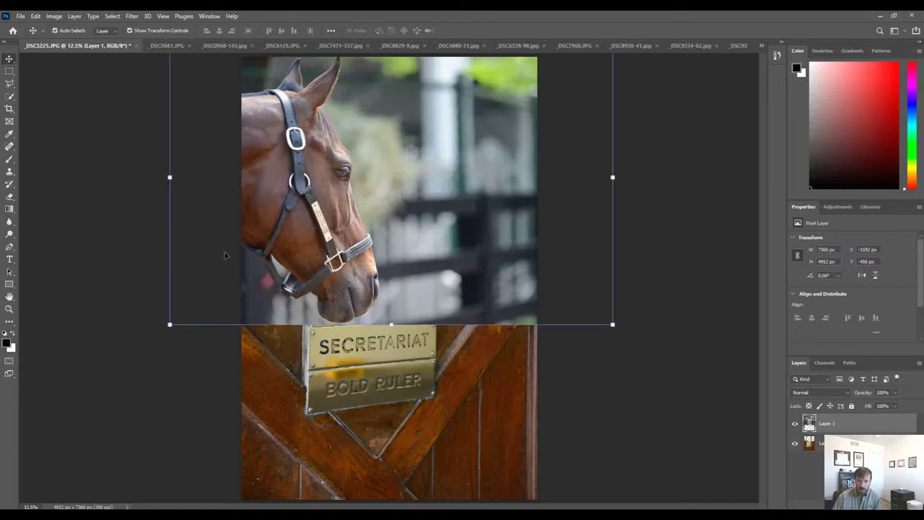
pyautogui.moveTo(170, 324); pyautogui.dragTo(274, 252)
pyautogui.moveTo(352, 216); pyautogui.dragTo(298, 212)
pyautogui.moveTo(222, 247); pyautogui.dragTo(239, 233)
pyautogui.moveTo(361, 212); pyautogui.dragTo(347, 206)
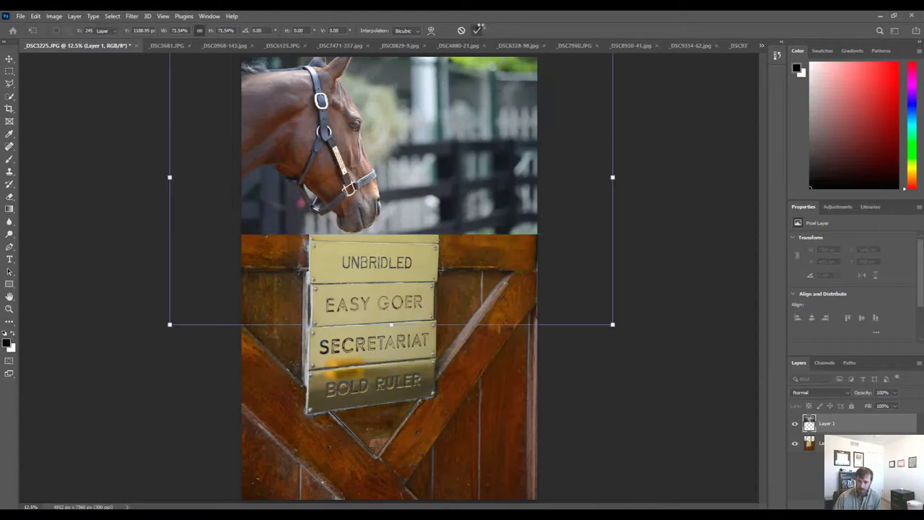
pyautogui.press('Return')
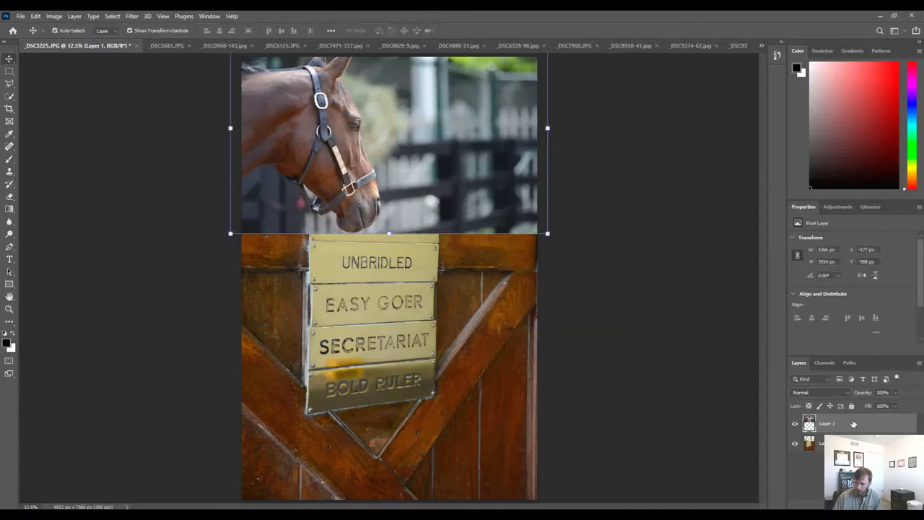
# Step: Place the flipped horse layer beneath the door layer and move it slightly upward behind the panes
pyautogui.hotkey('ctrl', '[')
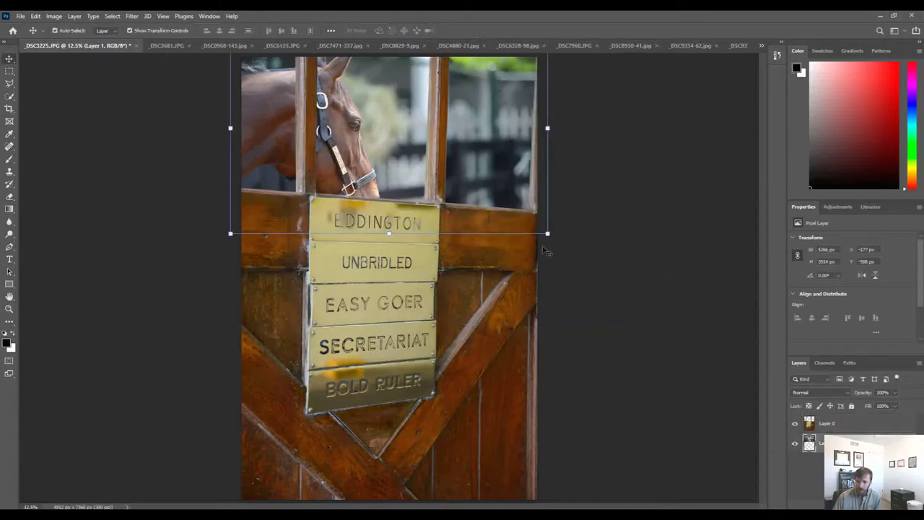
pyautogui.click(149, 31)
pyautogui.moveTo(342, 146); pyautogui.dragTo(341, 128)
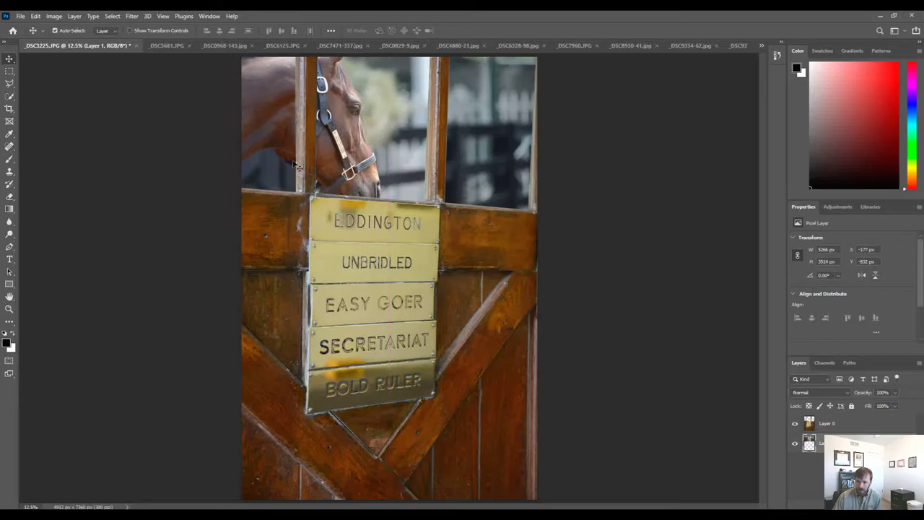
# Step: Scale the horse layer to about 95.8% and shift it slightly left so the face sits within the middle pane, leaving no layer selected
pyautogui.click(162, 32)
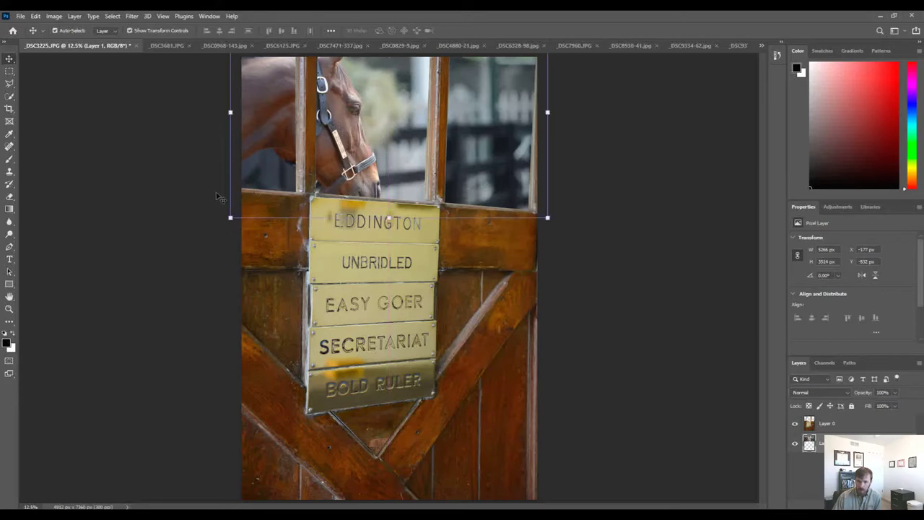
pyautogui.moveTo(235, 211); pyautogui.dragTo(241, 203)
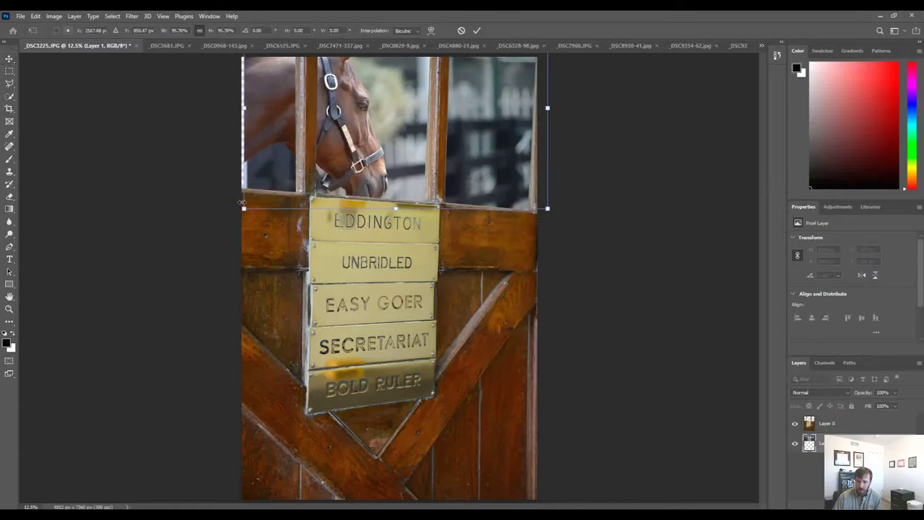
pyautogui.moveTo(336, 172); pyautogui.dragTo(331, 173)
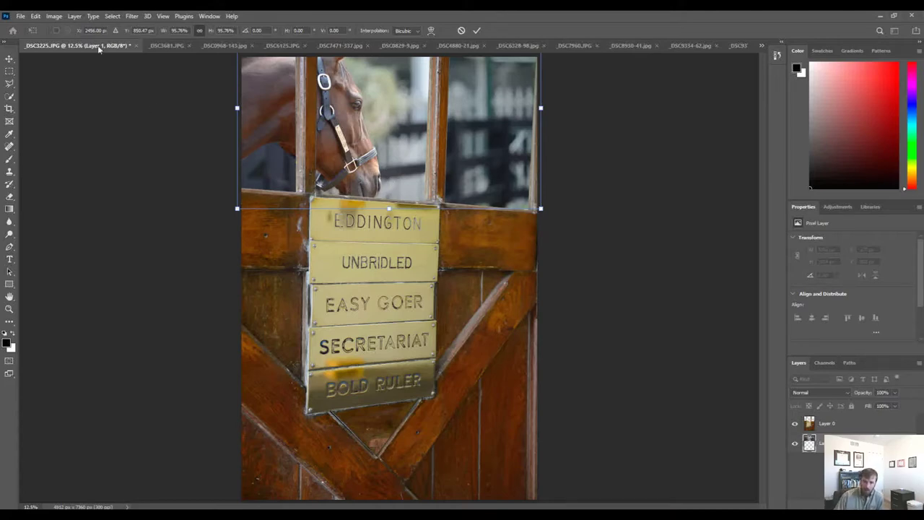
pyautogui.click(475, 30)
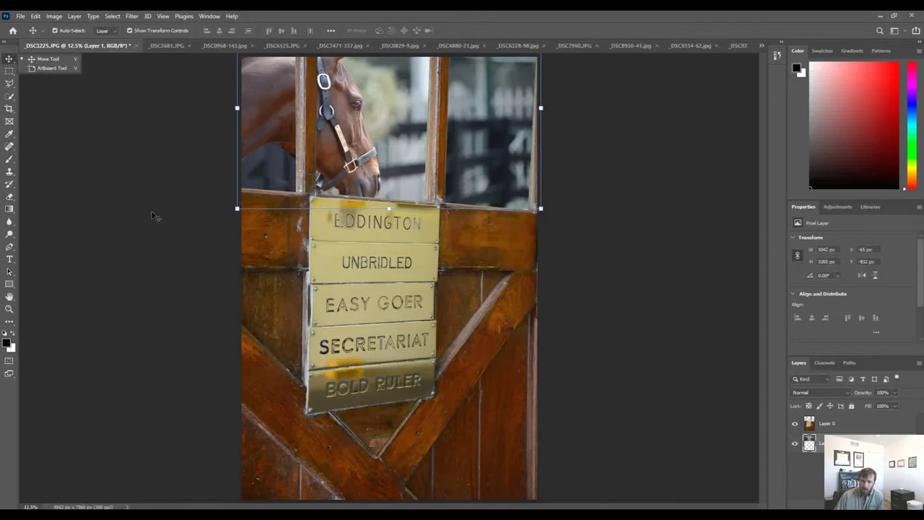
pyautogui.click(151, 33)
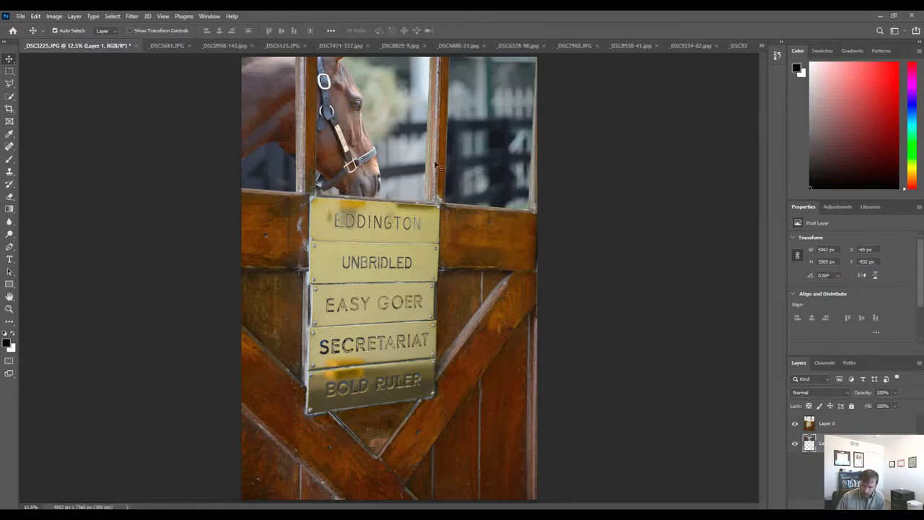
pyautogui.moveTo(379, 162); pyautogui.dragTo(403, 143)
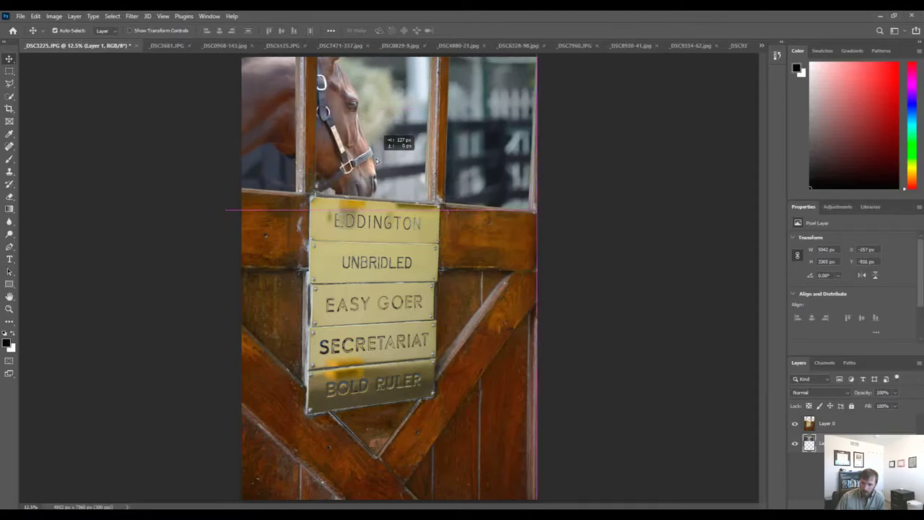
pyautogui.click(603, 215)
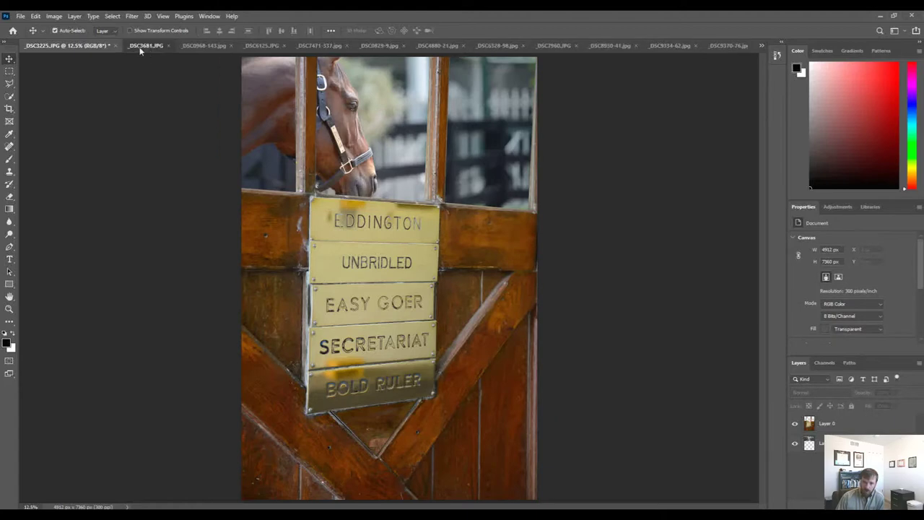
# Step: Switch to the palomino foal photo _DSC0968-143.jpg and activate the Spot Healing Brush in Content-Aware mode
pyautogui.click(142, 46)
pyautogui.click(195, 48)
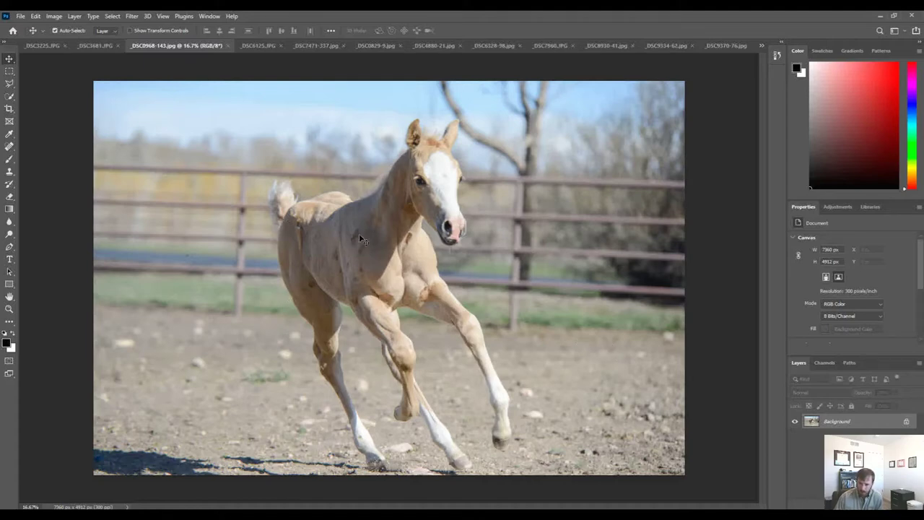
pyautogui.click(9, 148)
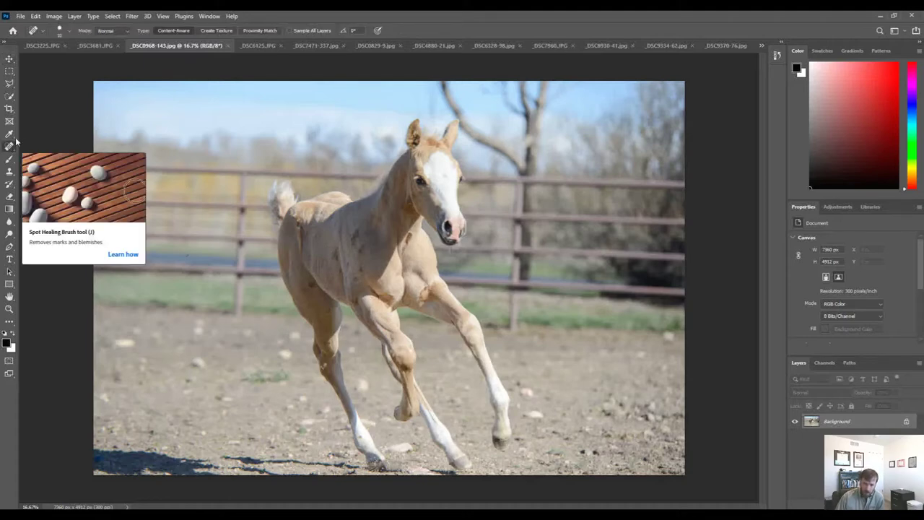
pyautogui.rightClick(10, 148)
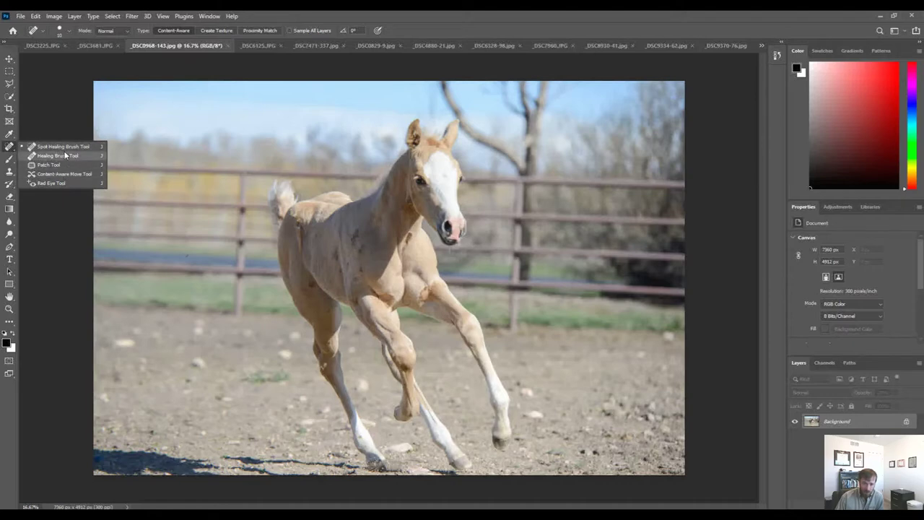
pyautogui.click(57, 110)
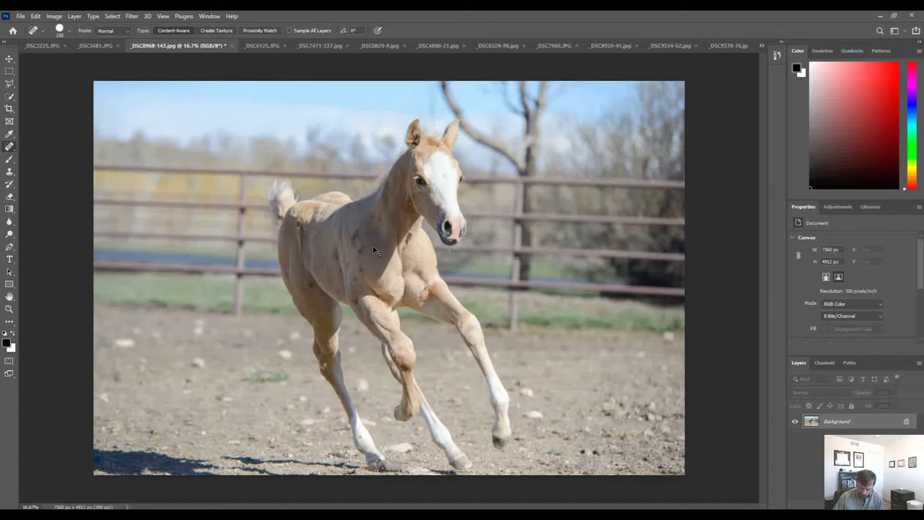
# Step: Heal the small dark spots on the foal's lower and upper shoulder with a reduced healing brush
pyautogui.scroll(3, 374, 250)
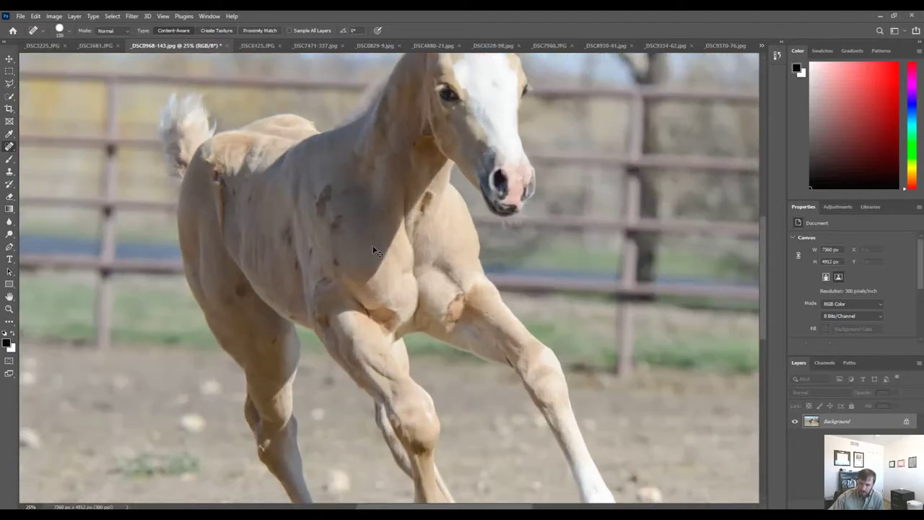
pyautogui.scroll(1, 374, 250)
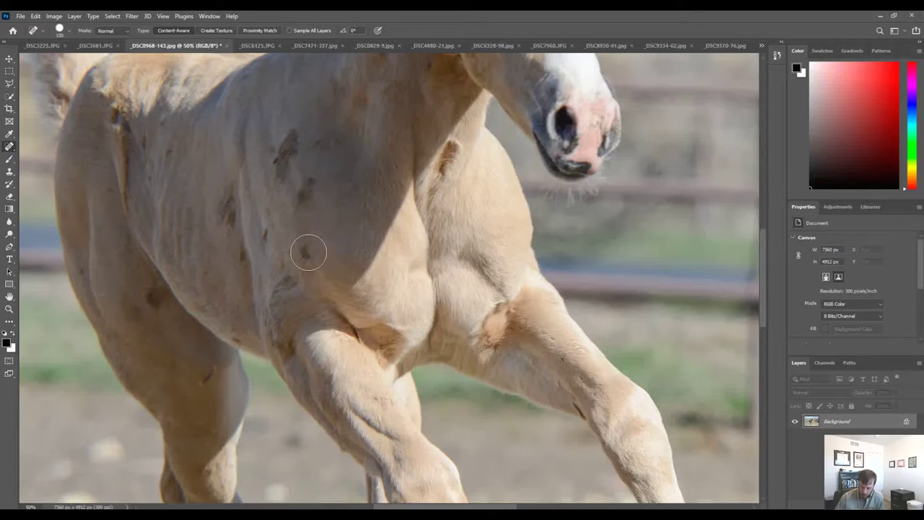
pyautogui.press('[')
pyautogui.press('[')
pyautogui.press('[')
pyautogui.press('[')
pyautogui.click(305, 251)
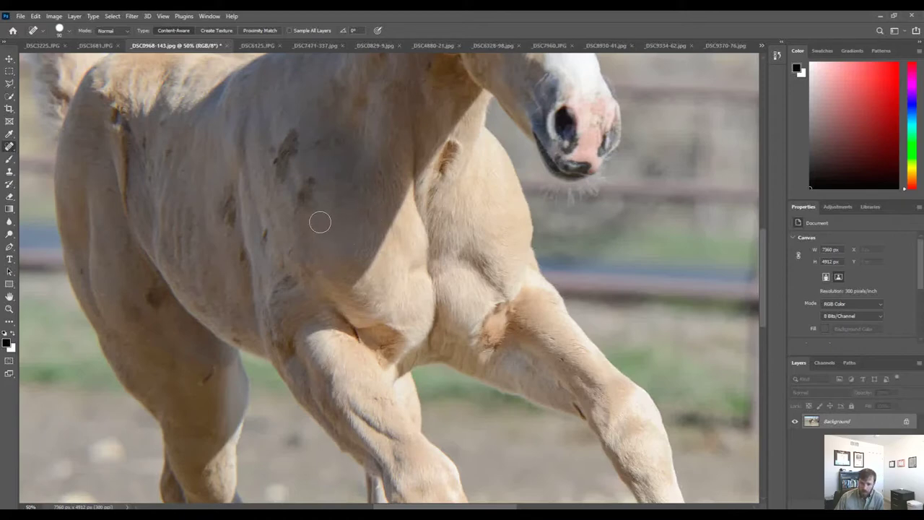
pyautogui.click(320, 143)
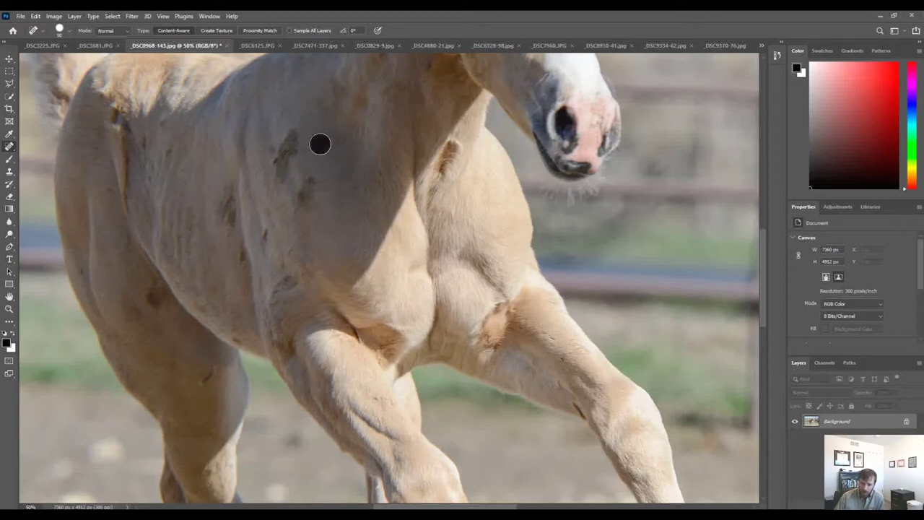
pyautogui.click(340, 139)
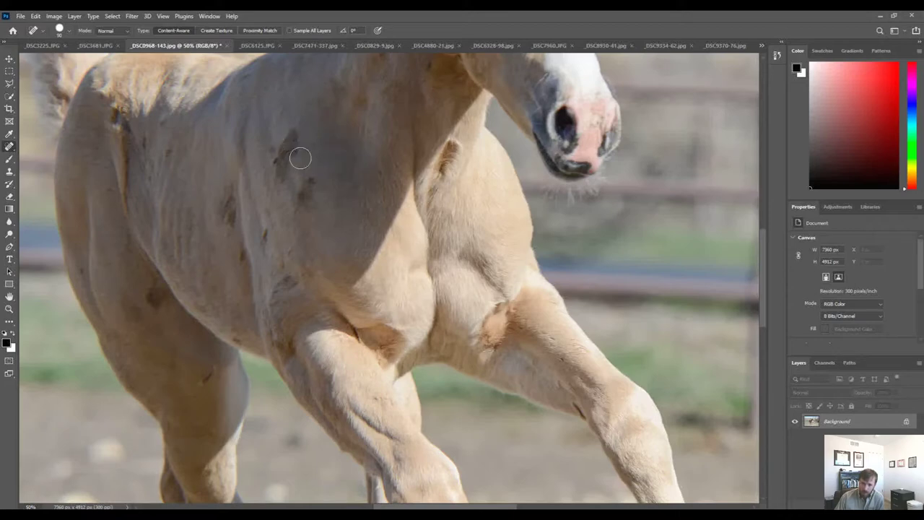
# Step: Heal the dark blemish in the middle of the foal's shoulder and the small mark behind it
pyautogui.click(310, 183)
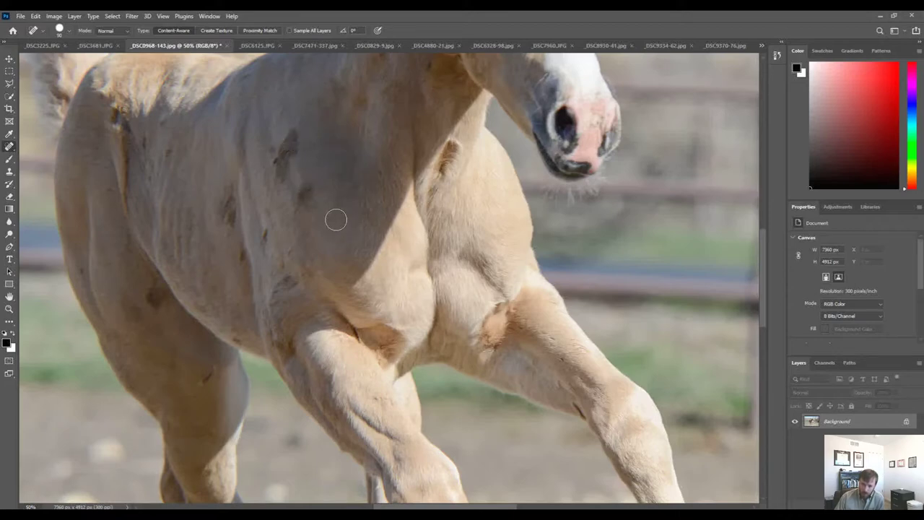
pyautogui.click(307, 187)
pyautogui.moveTo(307, 187); pyautogui.dragTo(302, 203)
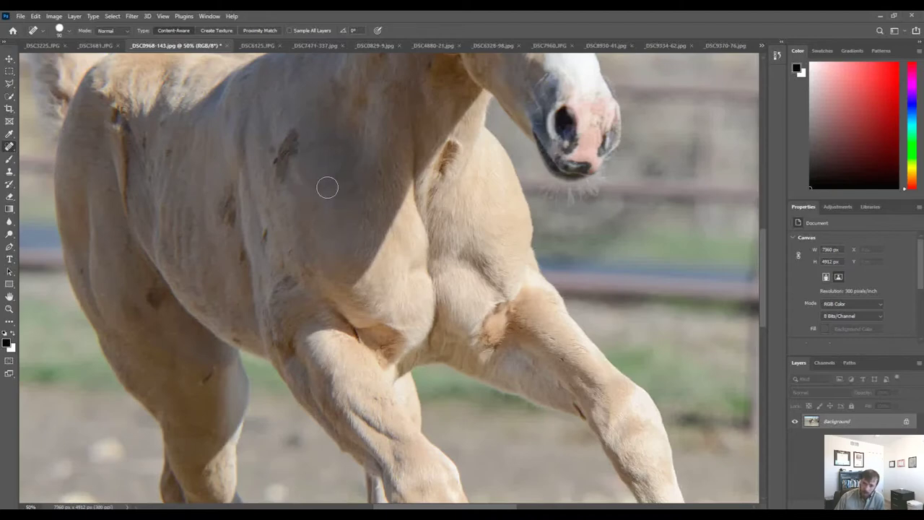
pyautogui.click(287, 144)
pyautogui.click(265, 238)
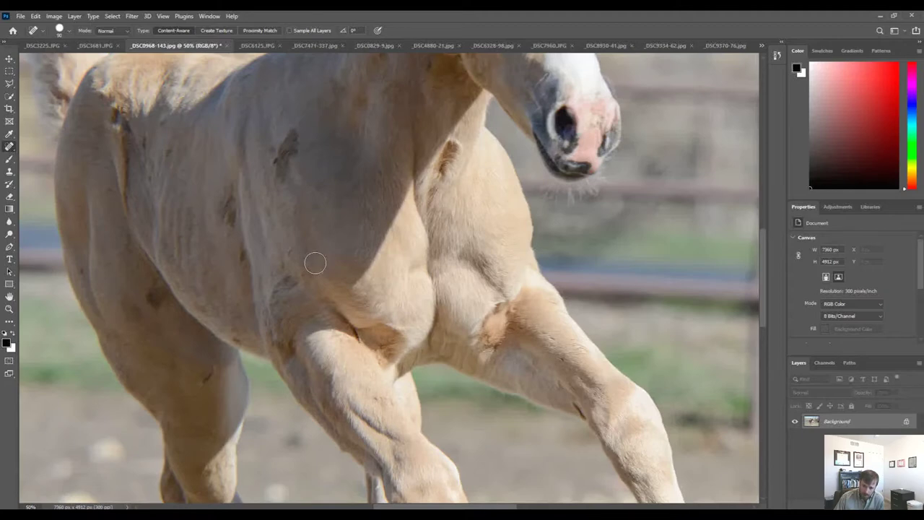
# Step: Undo the single-spot healing attempt and paint over the whole large dark patch on the upper shoulder to heal it
pyautogui.click(289, 138)
pyautogui.hotkey('ctrl', 'z')
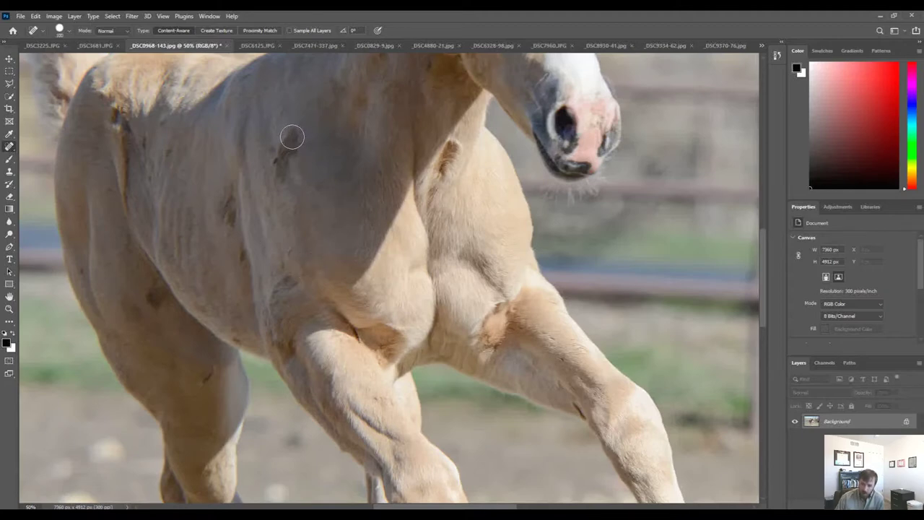
pyautogui.moveTo(293, 135); pyautogui.dragTo(276, 185)
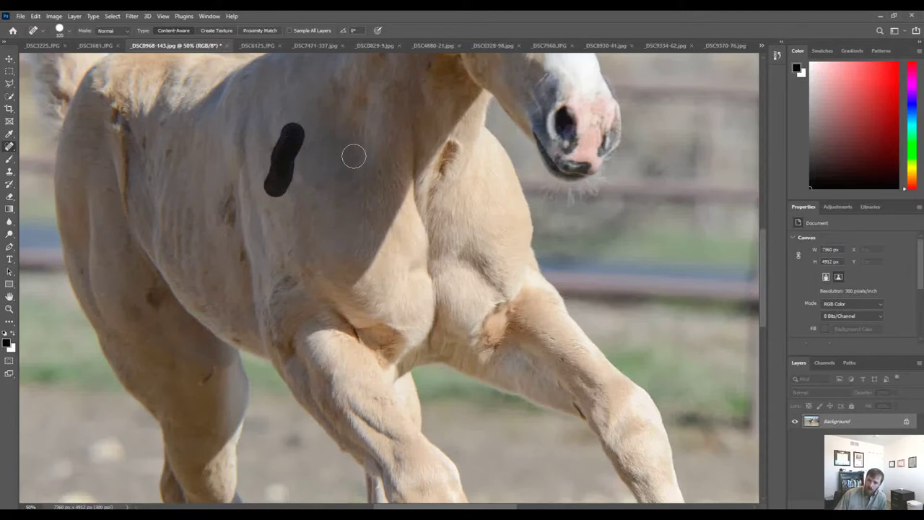
pyautogui.click(273, 149)
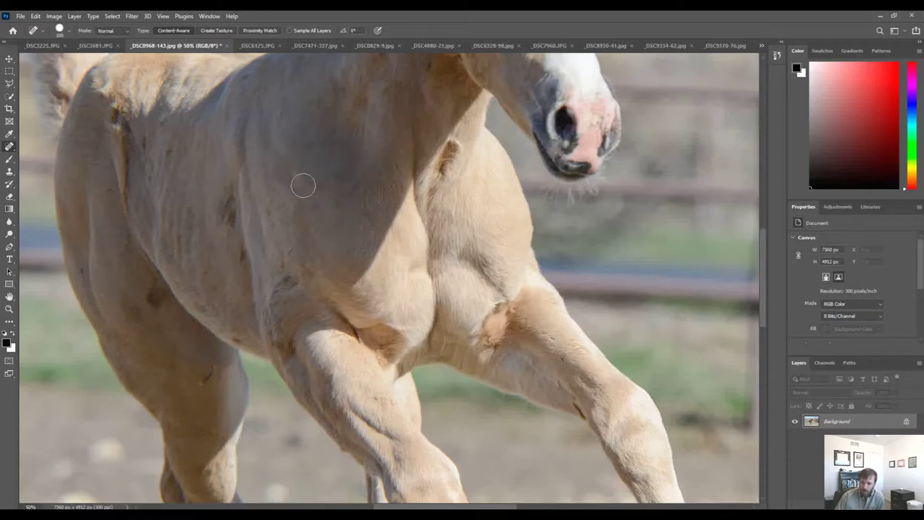
# Step: Heal the dark mark above the foal's raised front leg and the small spot on the ribs behind the shoulder
pyautogui.click(287, 284)
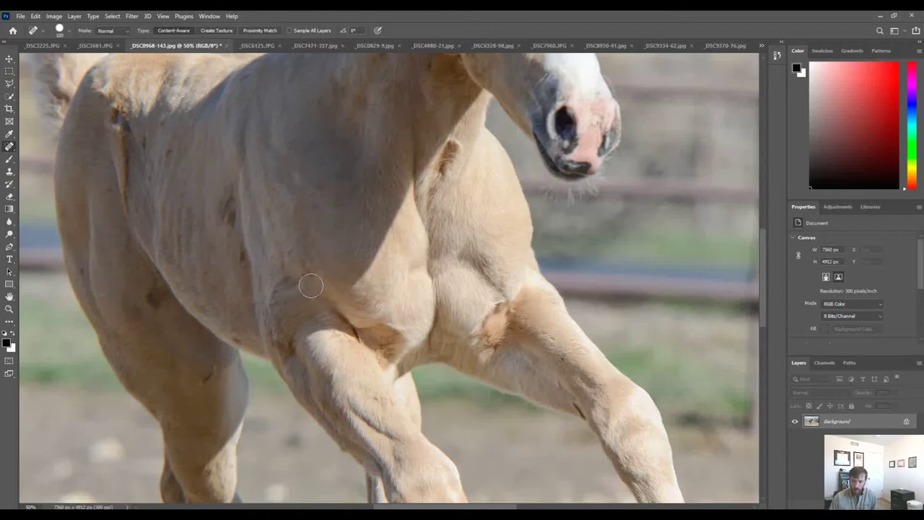
pyautogui.click(288, 283)
pyautogui.click(288, 289)
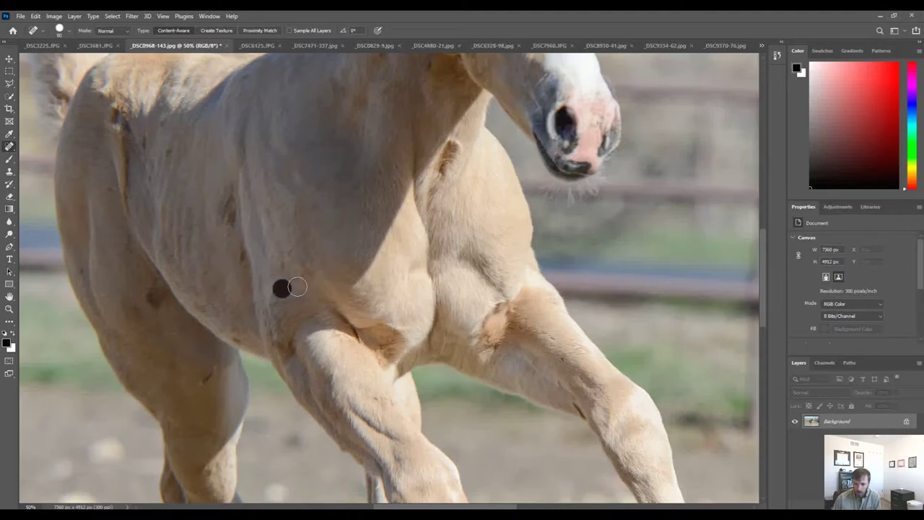
pyautogui.click(238, 256)
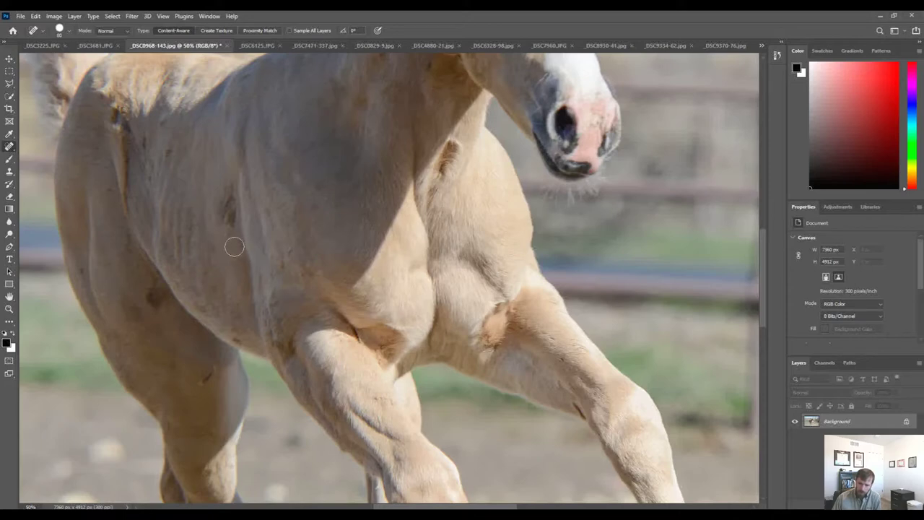
pyautogui.click(234, 244)
# Step: Heal the dark patch on the foal's hind thigh and the small scratch lower on the same leg
pyautogui.click(153, 296)
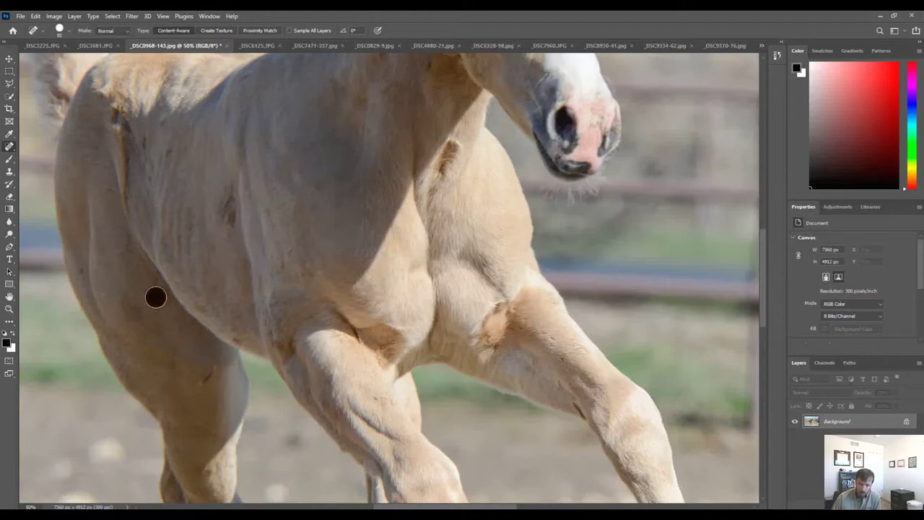
pyautogui.click(155, 304)
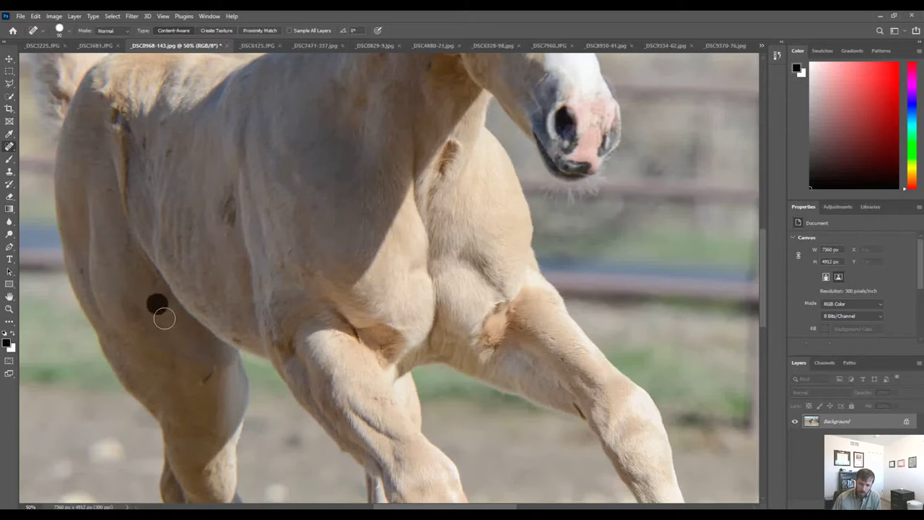
pyautogui.click(159, 296)
pyautogui.click(152, 286)
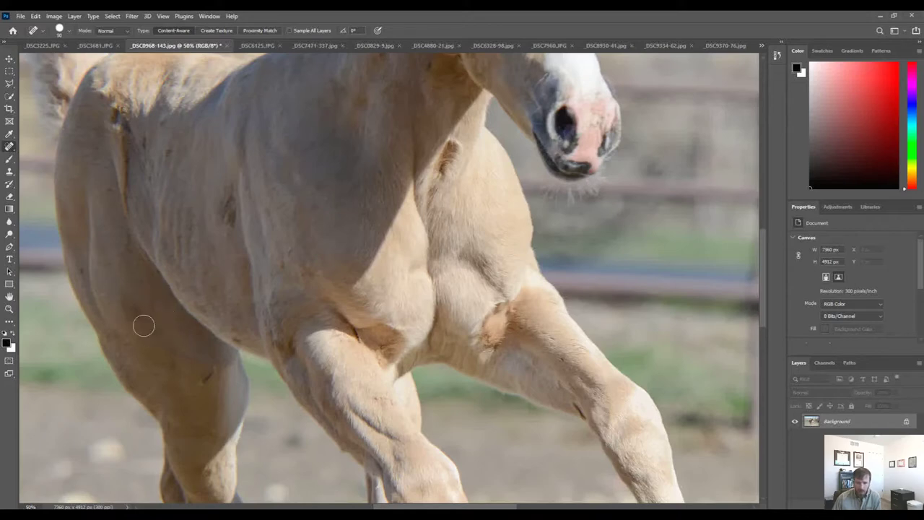
pyautogui.click(135, 311)
pyautogui.click(209, 377)
pyautogui.click(218, 371)
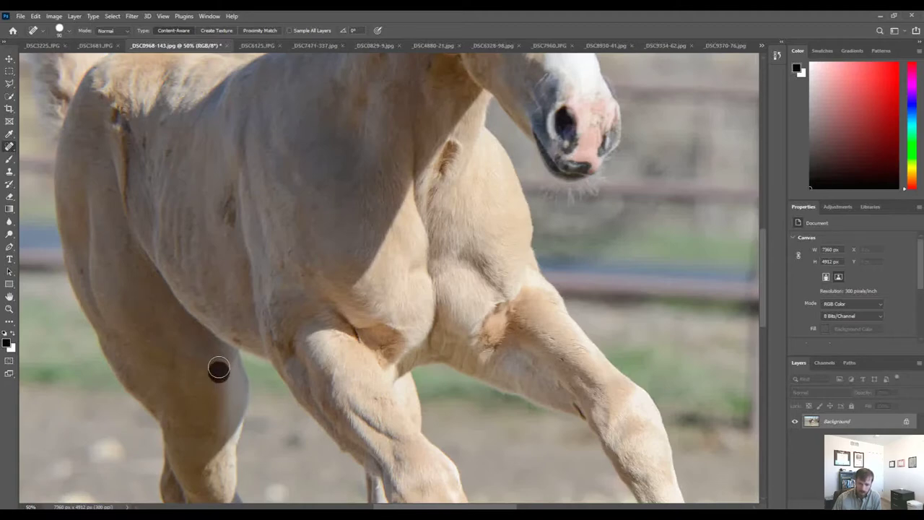
# Step: Heal the small flank spots and, with an enlarged brush, the dark patch on the ribs behind the shoulder
pyautogui.click(172, 160)
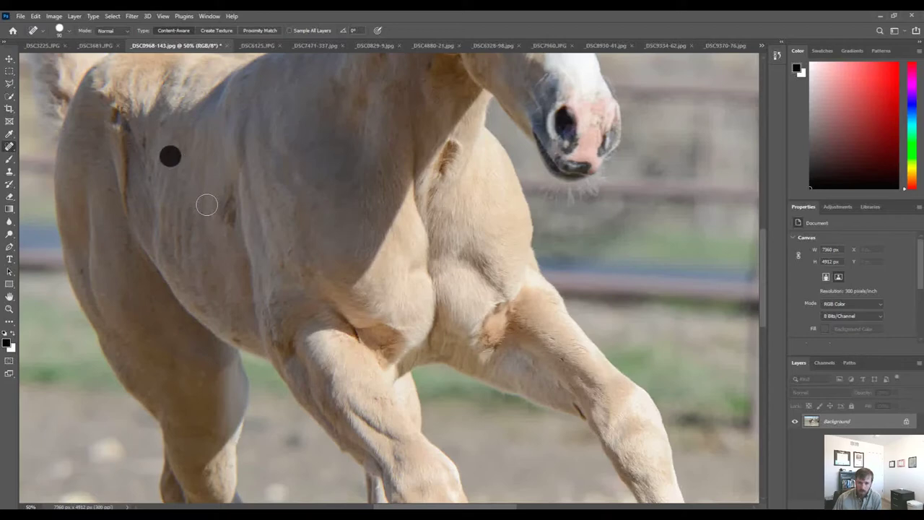
pyautogui.click(183, 169)
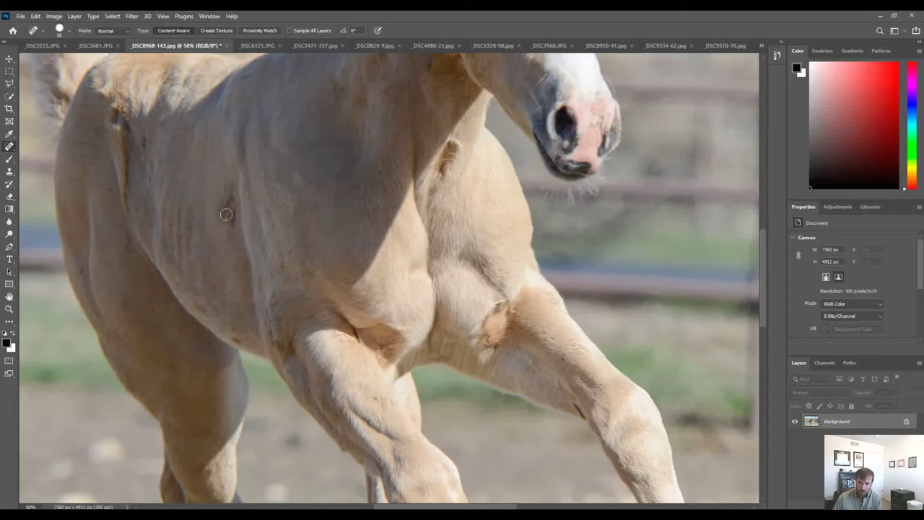
pyautogui.press(']')
pyautogui.press(']')
pyautogui.moveTo(227, 191)
pyautogui.mouseDown()
pyautogui.moveTo(229, 220)
pyautogui.moveTo(224, 201)
pyautogui.mouseUp()
pyautogui.click(219, 205)
pyautogui.moveTo(221, 196); pyautogui.dragTo(219, 211)
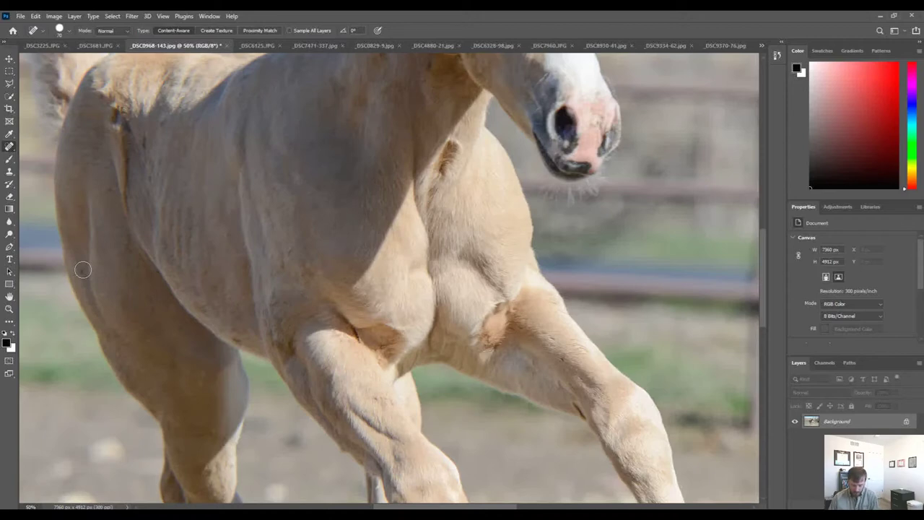
# Step: Heal the remaining small marks on the foal's hindquarter, upper flank and upper front leg
pyautogui.moveTo(82, 270); pyautogui.dragTo(82, 271)
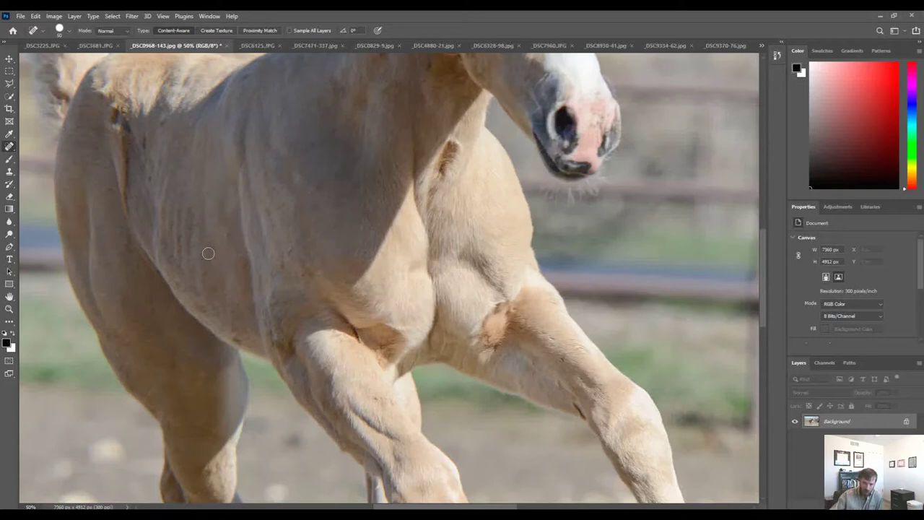
pyautogui.click(161, 123)
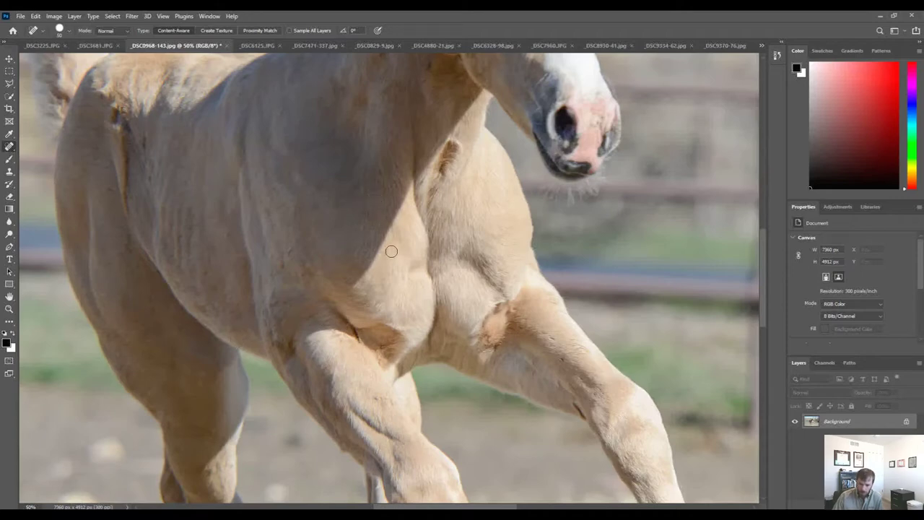
pyautogui.click(377, 398)
pyautogui.click(384, 392)
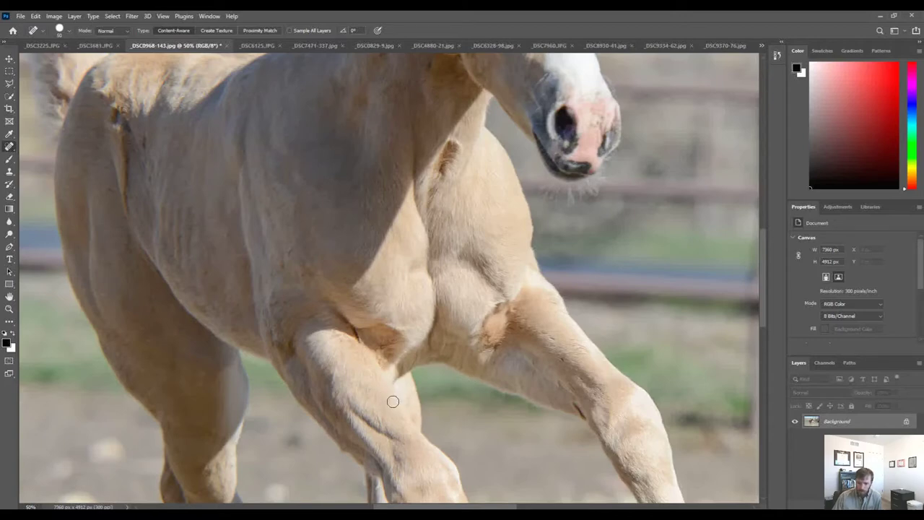
# Step: Examine the foal from head to hooves for blemishes that still need healing
pyautogui.scroll(8, 522, 326)
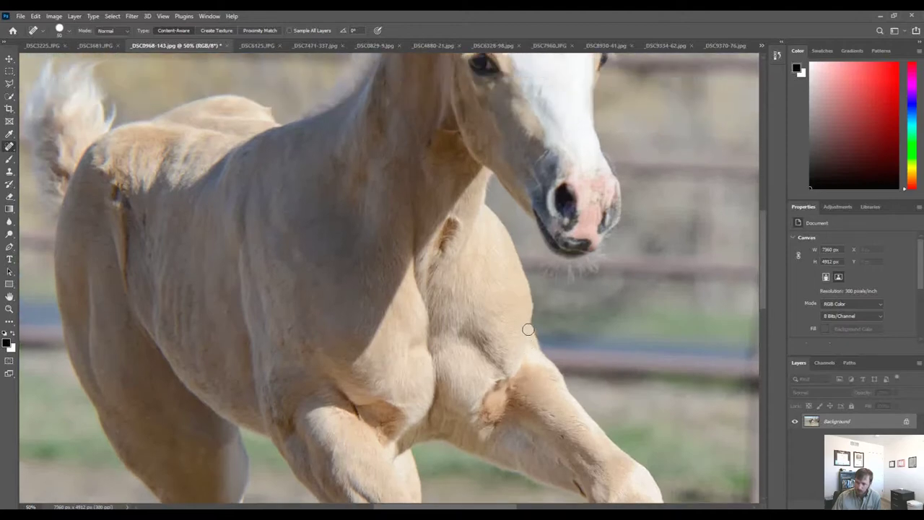
pyautogui.scroll(2, 524, 316)
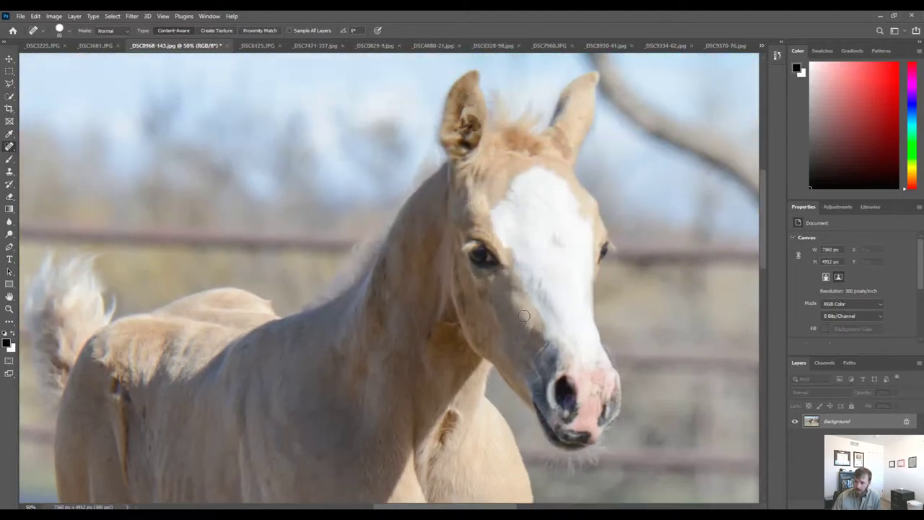
pyautogui.scroll(-1, 524, 316)
pyautogui.scroll(-3, 524, 316)
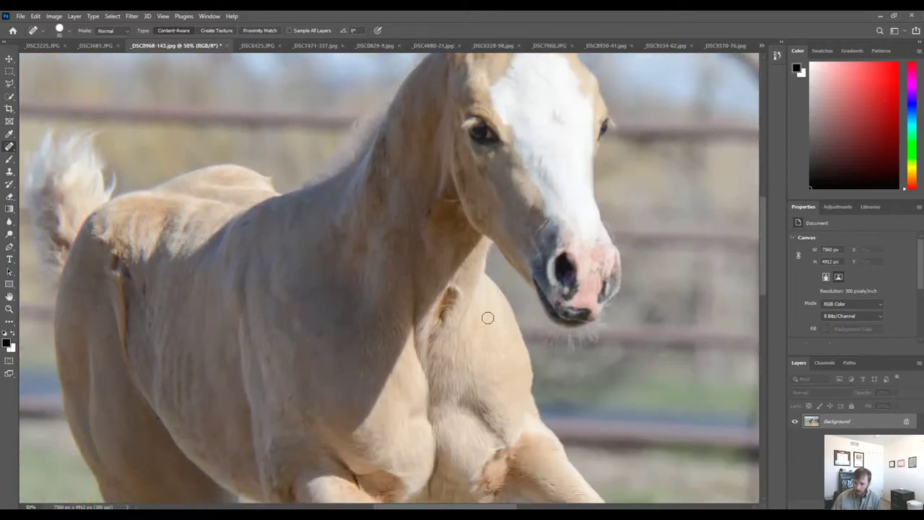
pyautogui.scroll(-1, 422, 304)
pyautogui.scroll(-6, 417, 309)
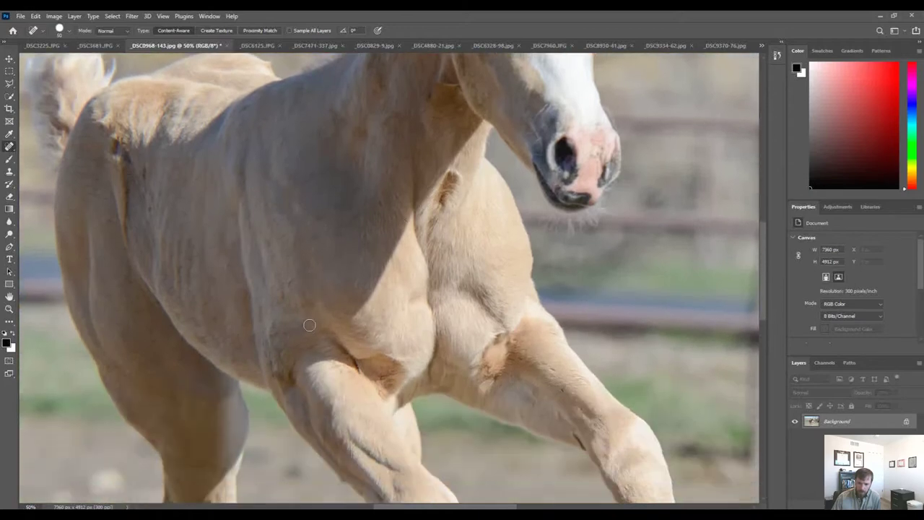
pyautogui.scroll(-6, 323, 330)
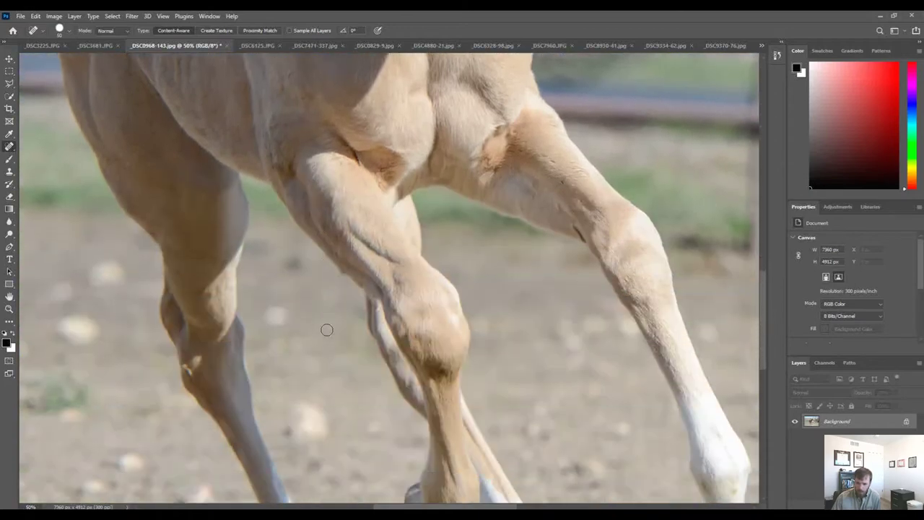
pyautogui.scroll(-4, 337, 332)
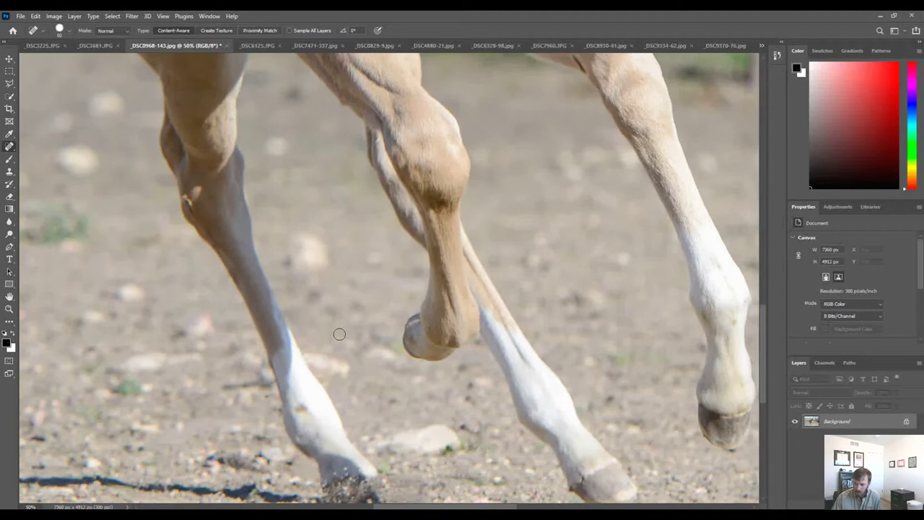
pyautogui.scroll(9, 339, 334)
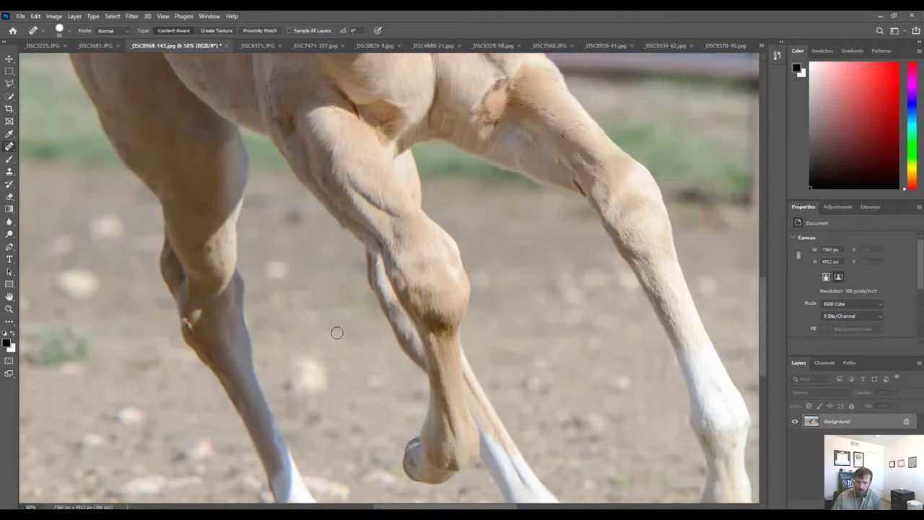
# Step: Check the foal's head, neck and body, and review the whole healed photo
pyautogui.scroll(3, 335, 333)
pyautogui.scroll(3, 335, 333)
pyautogui.scroll(1, 335, 333)
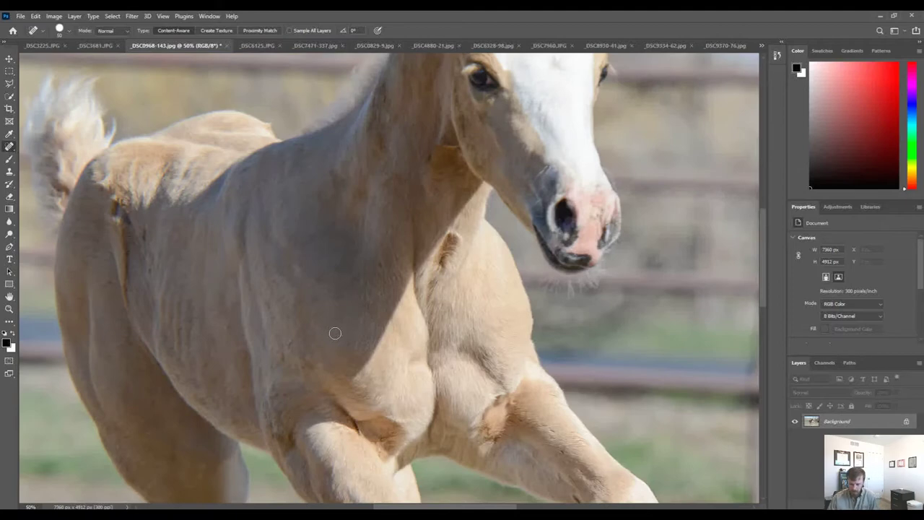
pyautogui.hotkey('ctrl', '-')
pyautogui.hotkey('ctrl', '-')
pyautogui.hotkey('ctrl', '-')
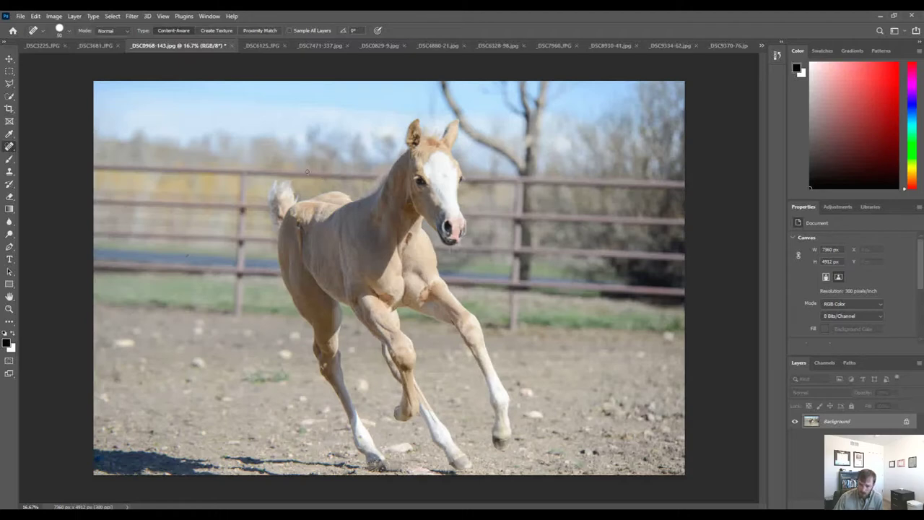
# Step: Switch to the photo _DSC6125.JPG of the two riders and activate the Spot Healing Brush for the utility pole in the sky
pyautogui.click(261, 47)
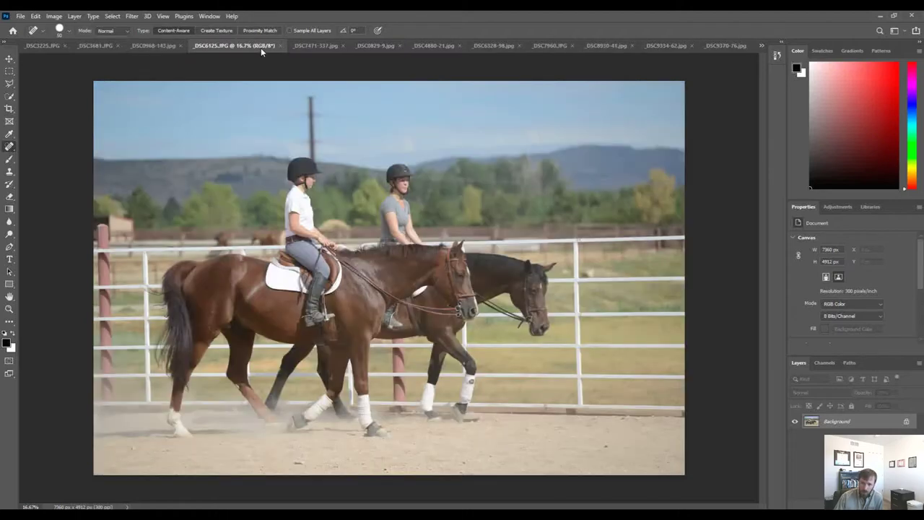
pyautogui.press('v')
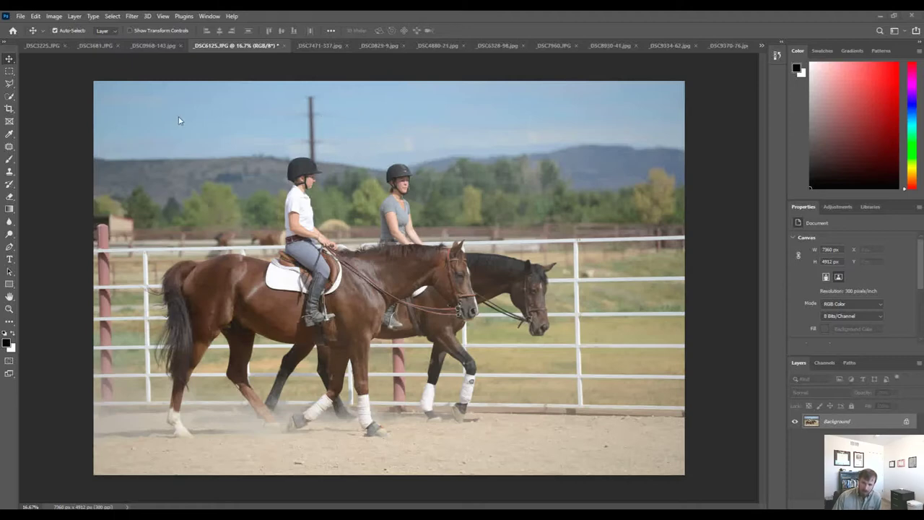
pyautogui.click(14, 150)
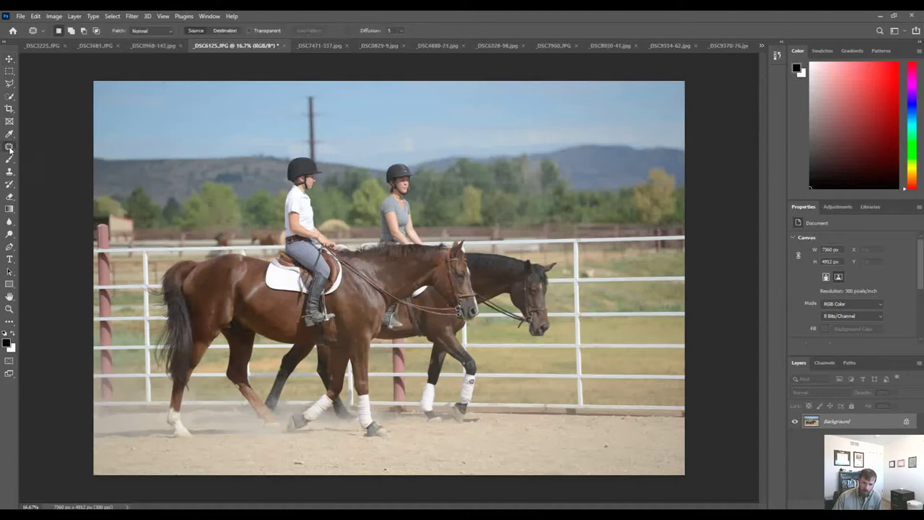
pyautogui.click(48, 152)
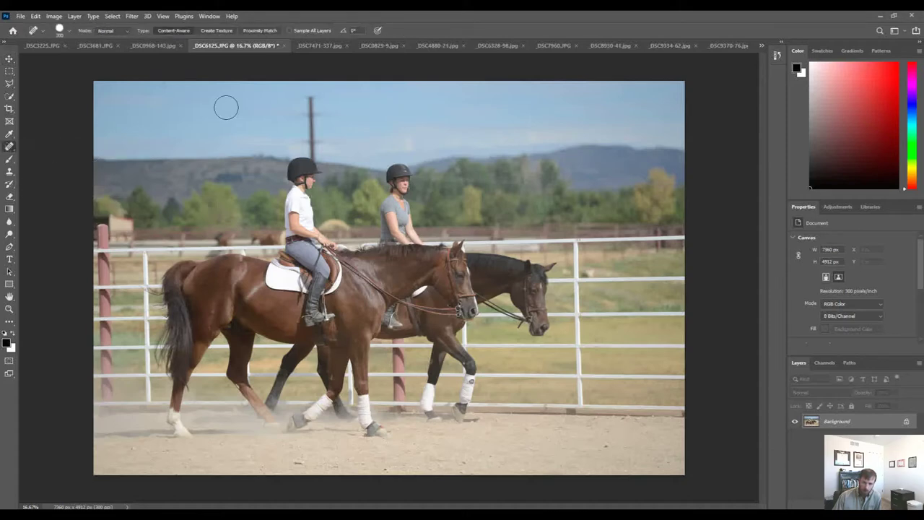
pyautogui.click(313, 130)
pyautogui.click(311, 121)
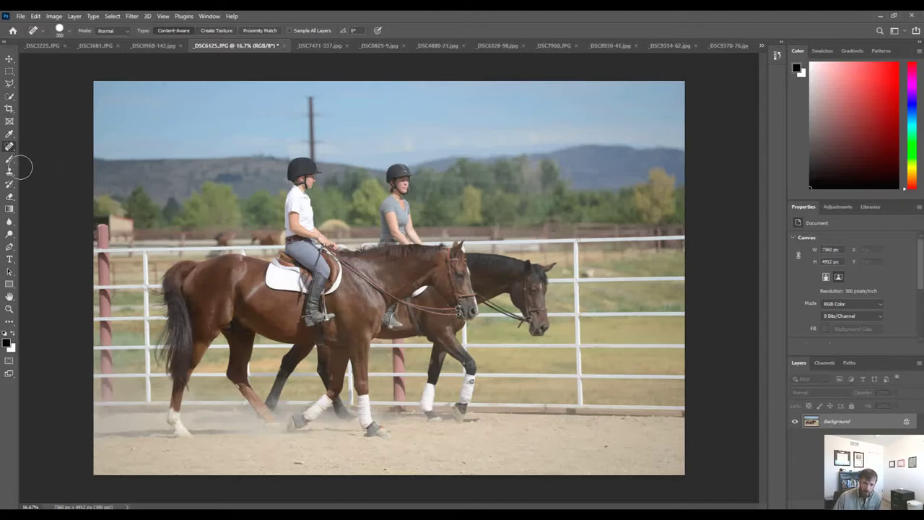
# Step: Use the Clone Stamp at size 200 to cover the upper part of the utility pole with clear sky
pyautogui.click(10, 171)
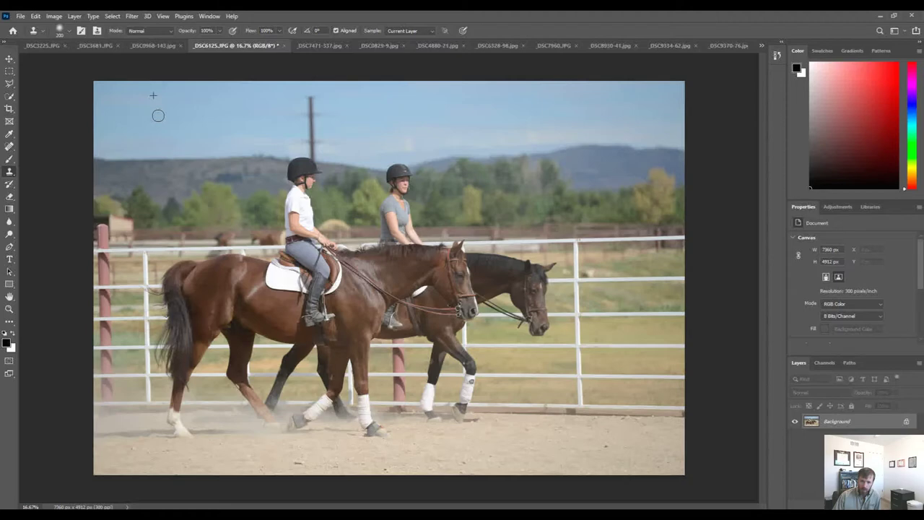
pyautogui.moveTo(158, 116); pyautogui.dragTo(293, 107)
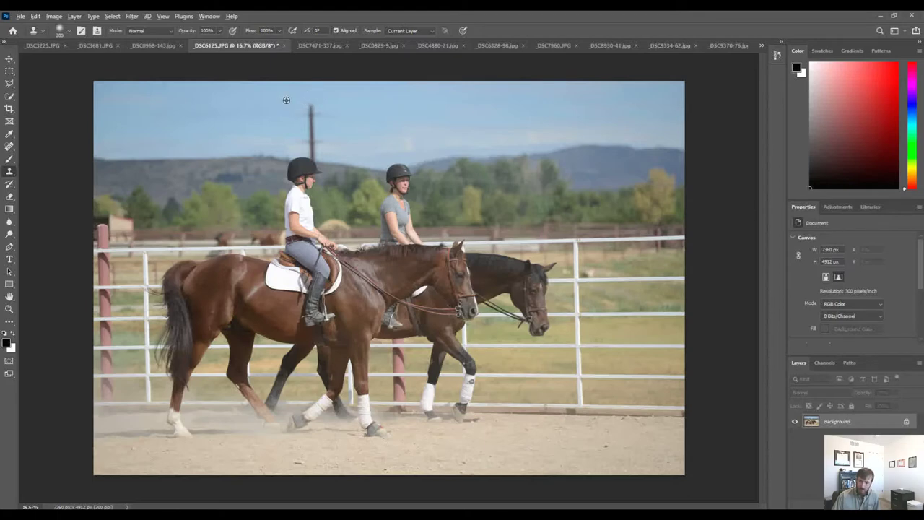
pyautogui.moveTo(307, 105); pyautogui.dragTo(295, 114)
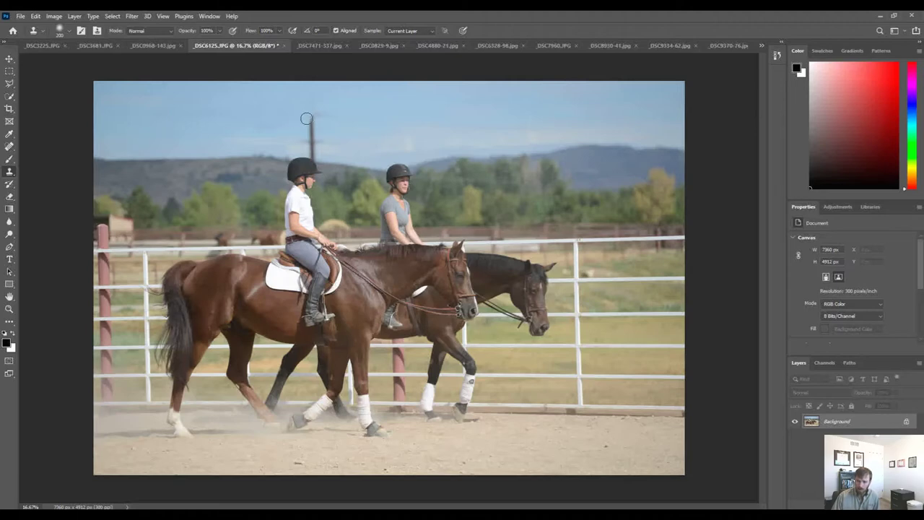
pyautogui.moveTo(309, 119); pyautogui.dragTo(311, 131)
pyautogui.keyDown('alt'); pyautogui.click(335, 104); pyautogui.keyUp('alt')
pyautogui.moveTo(337, 114); pyautogui.dragTo(485, 120)
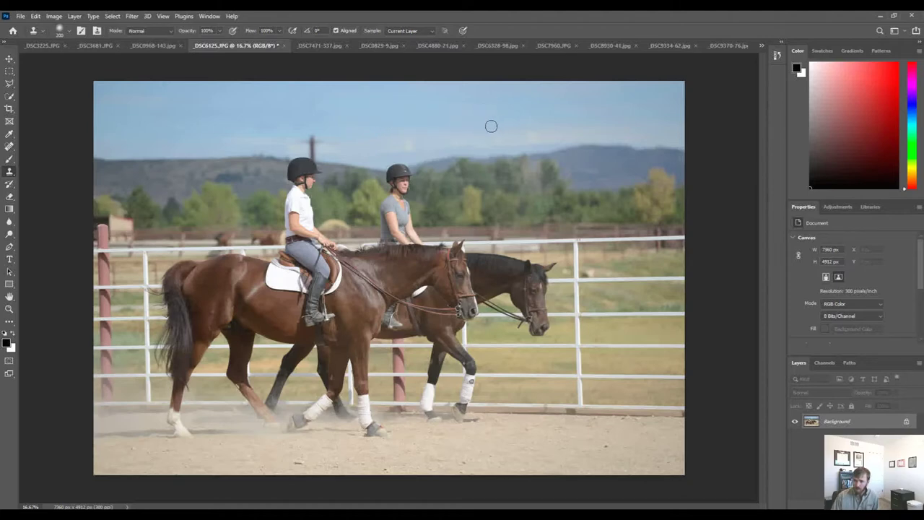
pyautogui.moveTo(506, 130)
pyautogui.mouseDown()
pyautogui.moveTo(580, 122)
pyautogui.moveTo(620, 132)
pyautogui.moveTo(613, 123)
pyautogui.mouseUp()
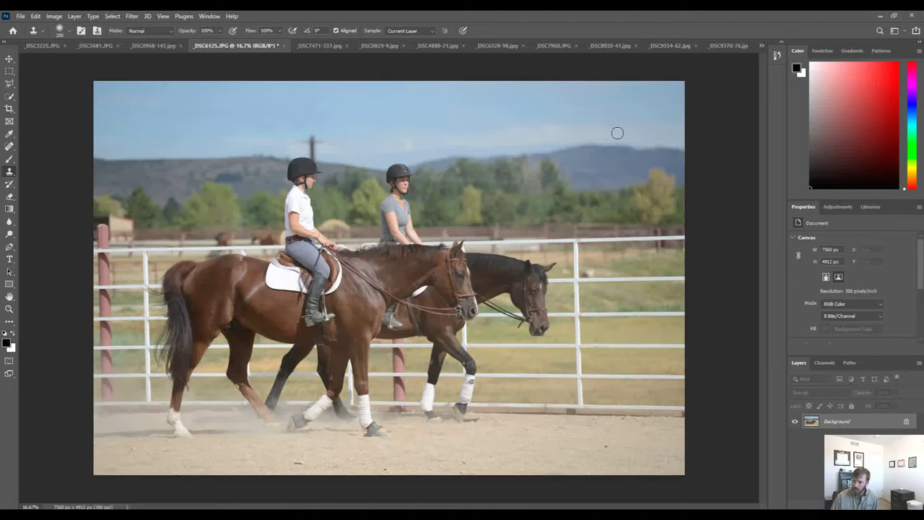
pyautogui.moveTo(620, 132); pyautogui.dragTo(674, 134)
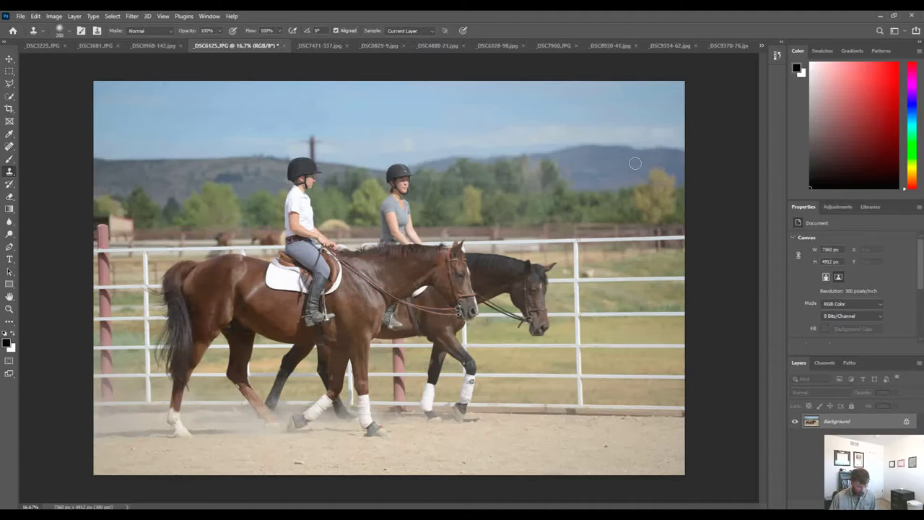
# Step: Reduce the Clone Stamp to 125 and cover the lower pole and its crossbar remnant with sky above the white-shirted rider's helmet
pyautogui.press('[')
pyautogui.press('[')
pyautogui.press('[')
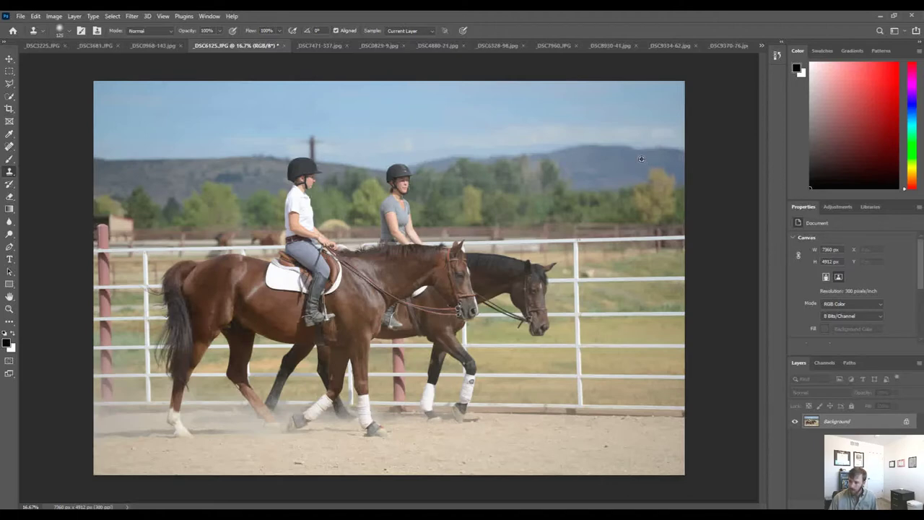
pyautogui.keyDown('alt'); pyautogui.click(656, 159); pyautogui.keyUp('alt')
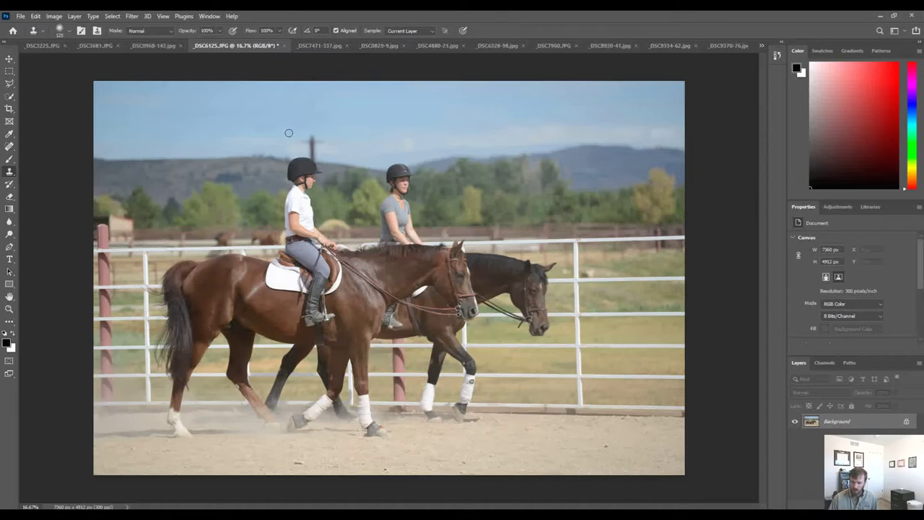
pyautogui.moveTo(309, 137)
pyautogui.mouseDown()
pyautogui.moveTo(297, 141)
pyautogui.moveTo(330, 141)
pyautogui.moveTo(312, 143)
pyautogui.moveTo(312, 151)
pyautogui.mouseUp()
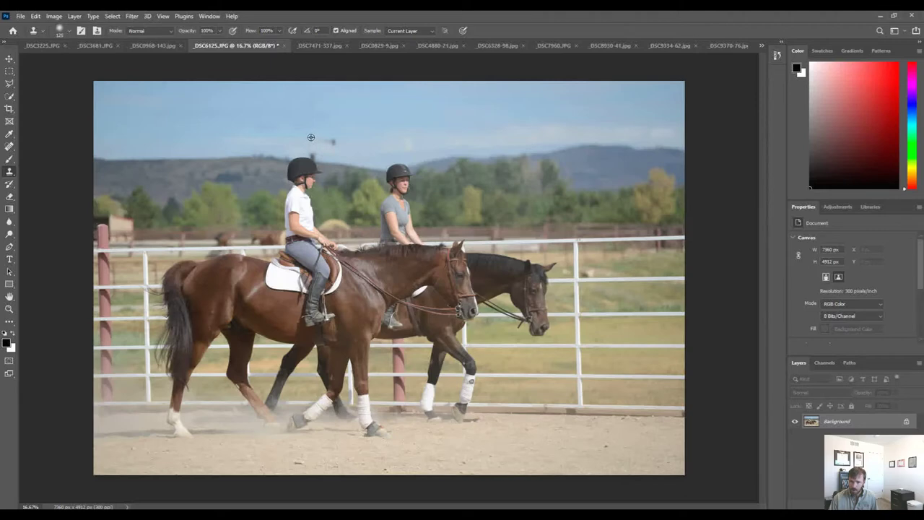
pyautogui.moveTo(325, 141); pyautogui.dragTo(335, 140)
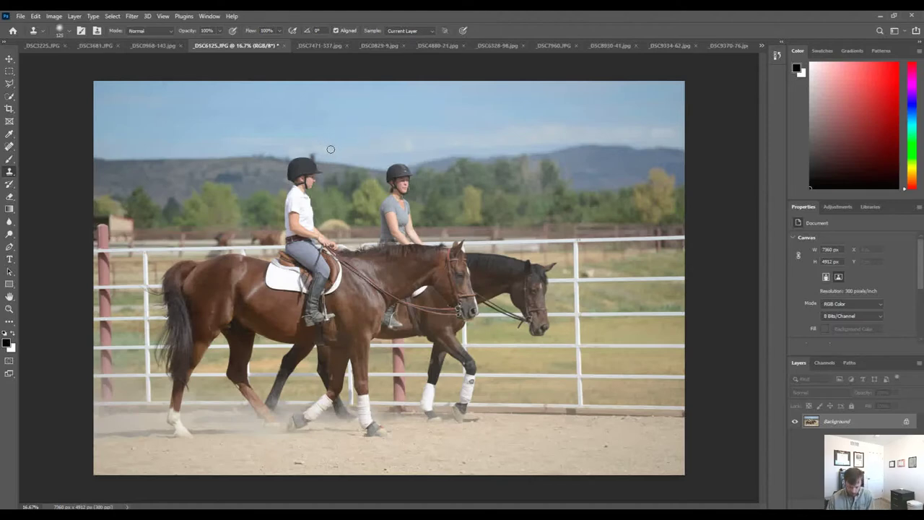
# Step: Clone clean sky over the dark smudges left just above the white-shirted rider's helmet
pyautogui.hotkey('ctrl', '+')
pyautogui.hotkey('ctrl', '+')
pyautogui.hotkey('ctrl', '+')
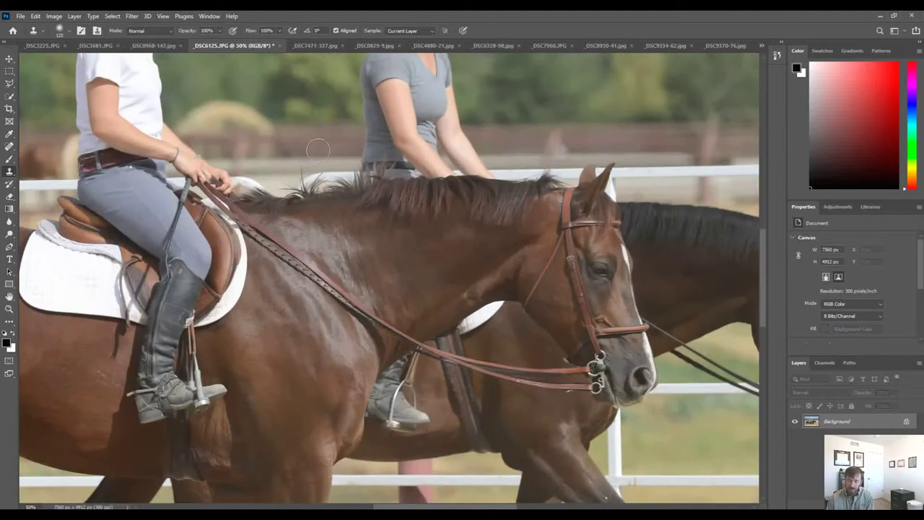
pyautogui.scroll(4, 317, 148)
pyautogui.scroll(3, 317, 147)
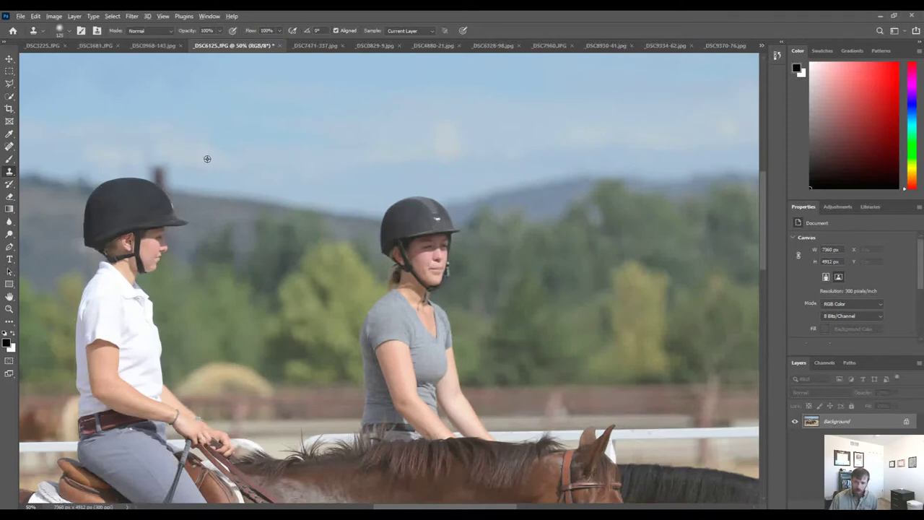
pyautogui.keyDown('alt'); pyautogui.click(210, 157); pyautogui.keyUp('alt')
pyautogui.moveTo(172, 154); pyautogui.dragTo(159, 155)
pyautogui.keyDown('alt'); pyautogui.click(209, 157); pyautogui.keyUp('alt')
pyautogui.moveTo(144, 153); pyautogui.dragTo(137, 154)
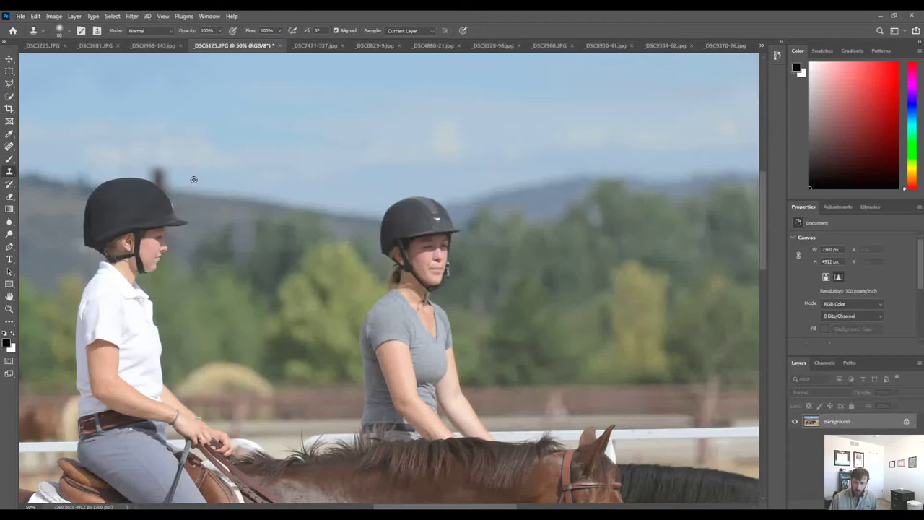
# Step: Clone away the remaining pole stub between the white-shirted rider's helmet and the hill line
pyautogui.moveTo(170, 174)
pyautogui.mouseDown()
pyautogui.moveTo(149, 165)
pyautogui.moveTo(182, 184)
pyautogui.mouseUp()
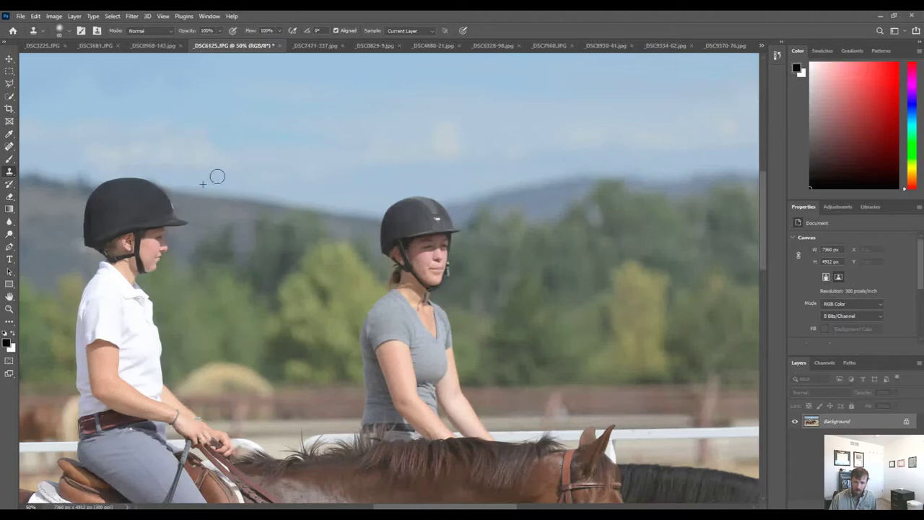
pyautogui.keyDown('alt'); pyautogui.click(146, 163); pyautogui.keyUp('alt')
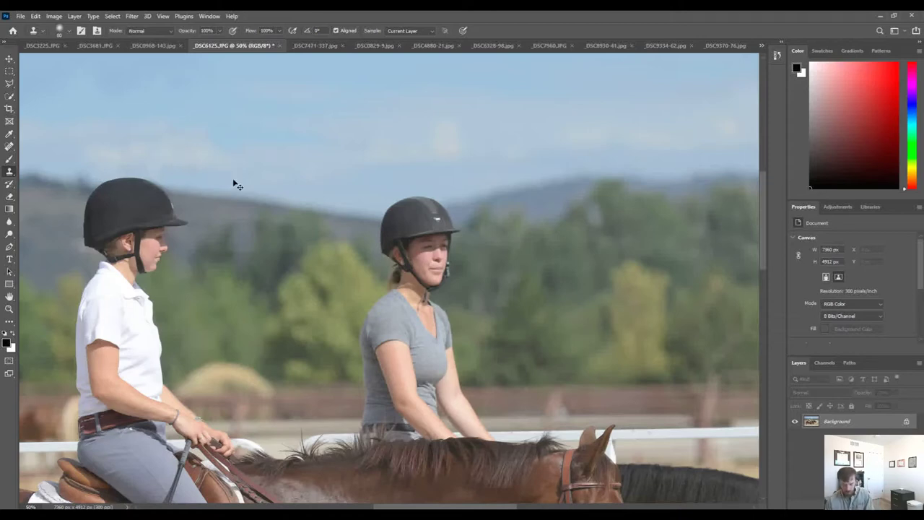
pyautogui.scroll(-4, 233, 180)
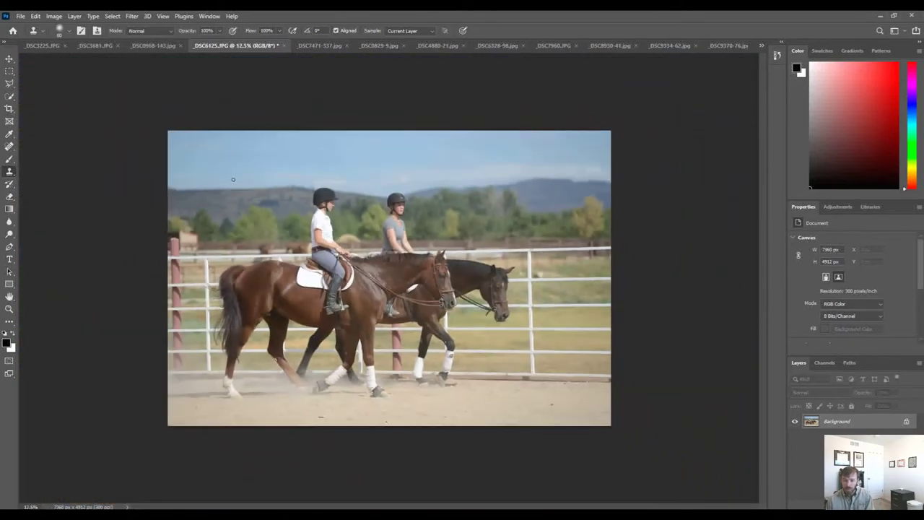
pyautogui.scroll(1, 233, 185)
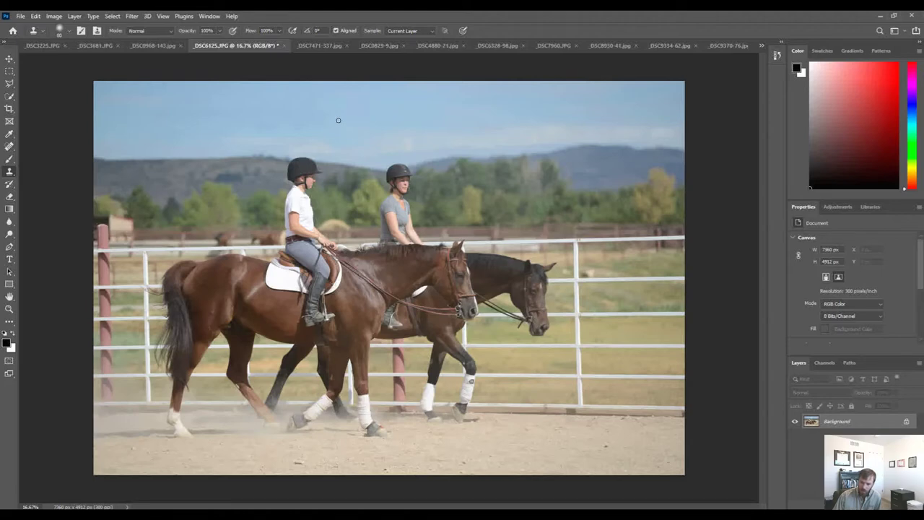
# Step: Look through the other open photos and switch to the foal portrait _DSC0829-9.jpg
pyautogui.click(43, 50)
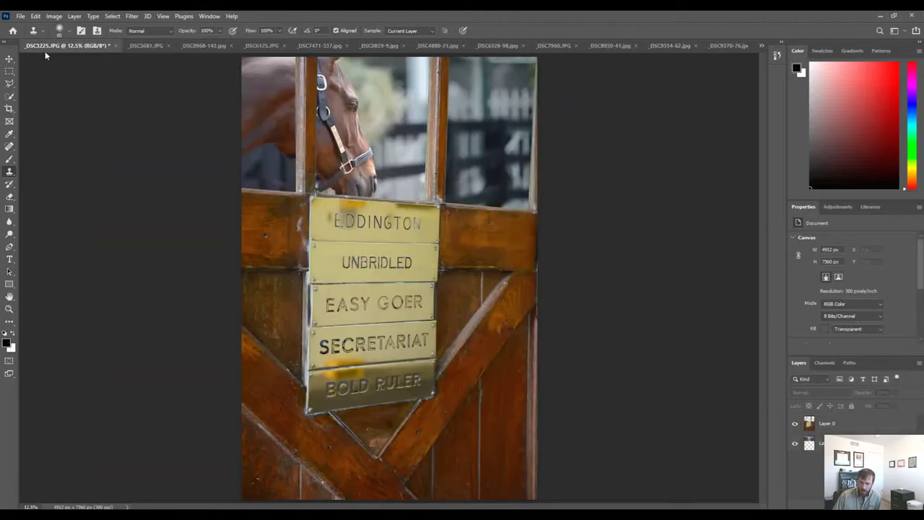
pyautogui.click(143, 49)
pyautogui.click(195, 46)
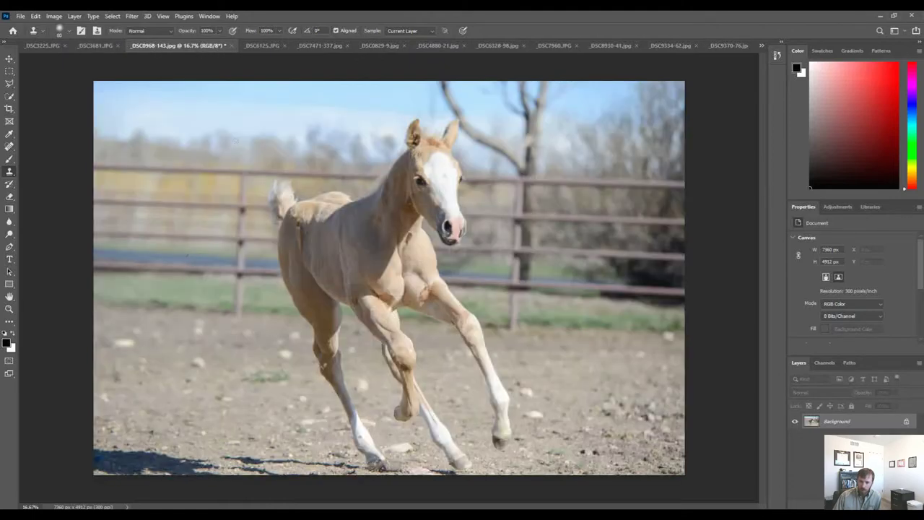
pyautogui.click(260, 46)
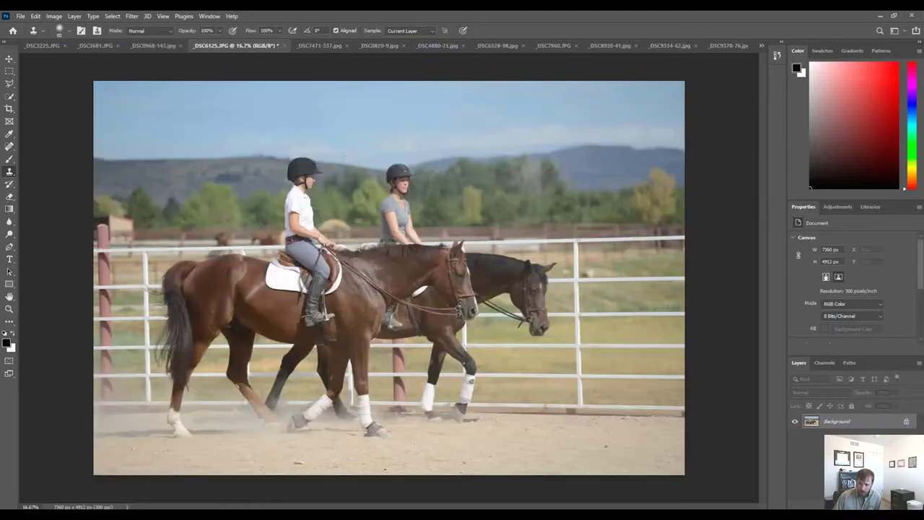
pyautogui.click(322, 45)
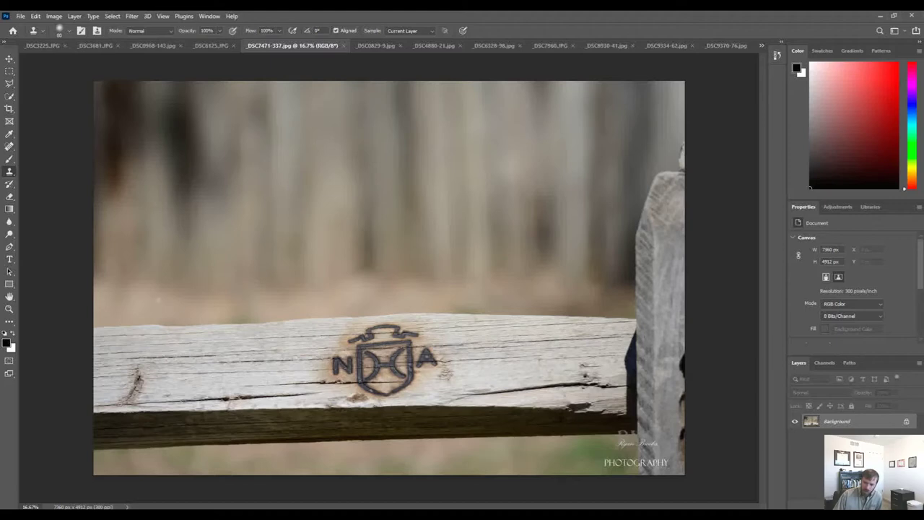
pyautogui.click(388, 45)
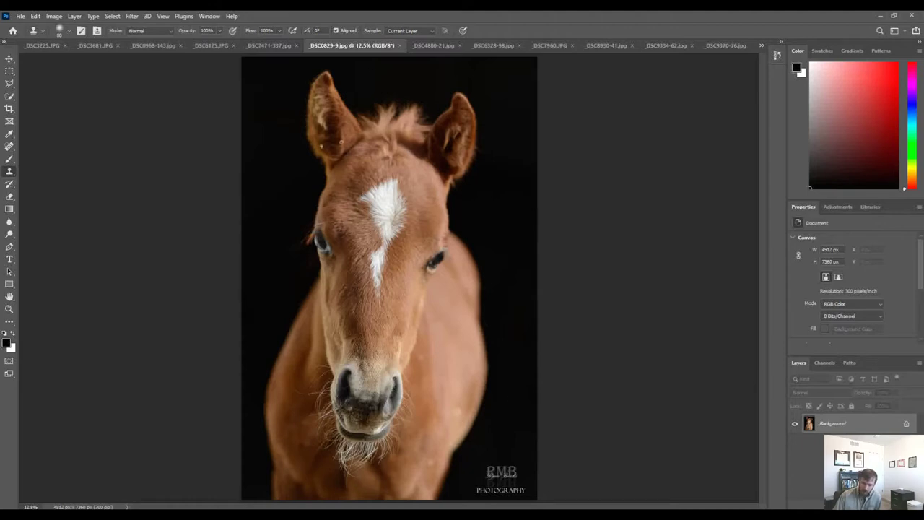
# Step: Select the whole foal, including its ears and forelock, with the Quick Selection tool at size 250, and clear the selection
pyautogui.click(9, 96)
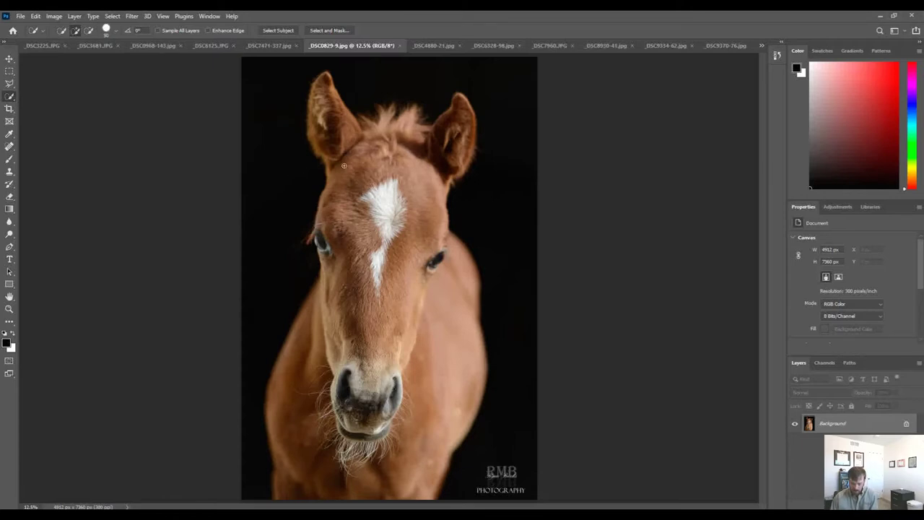
pyautogui.moveTo(370, 181)
pyautogui.mouseDown()
pyautogui.moveTo(372, 333)
pyautogui.moveTo(394, 238)
pyautogui.moveTo(375, 328)
pyautogui.moveTo(440, 195)
pyautogui.moveTo(327, 209)
pyautogui.moveTo(342, 321)
pyautogui.moveTo(358, 325)
pyautogui.moveTo(347, 378)
pyautogui.moveTo(332, 303)
pyautogui.moveTo(310, 327)
pyautogui.moveTo(289, 378)
pyautogui.moveTo(287, 442)
pyautogui.mouseUp()
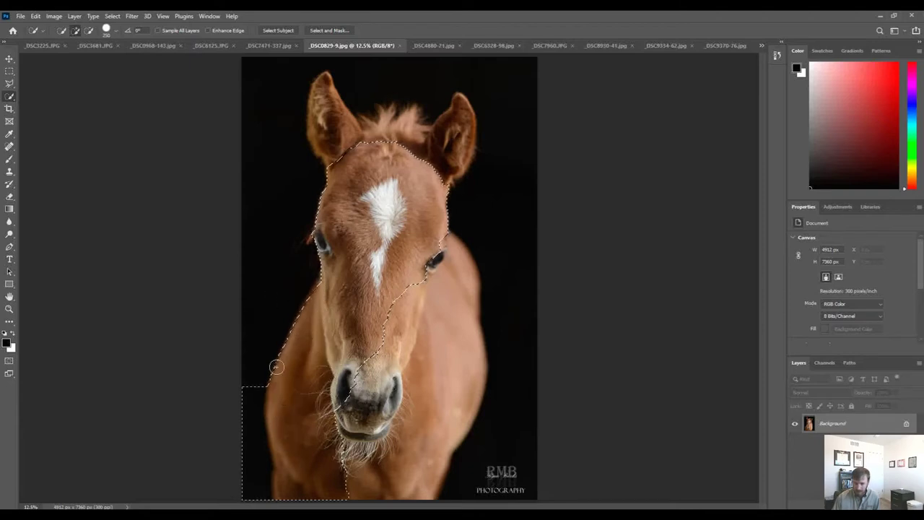
pyautogui.keyDown('alt'); pyautogui.moveTo(250, 369); pyautogui.dragTo(256, 478); pyautogui.keyUp('alt')
pyautogui.moveTo(337, 407)
pyautogui.mouseDown()
pyautogui.moveTo(383, 478)
pyautogui.moveTo(408, 447)
pyautogui.mouseUp()
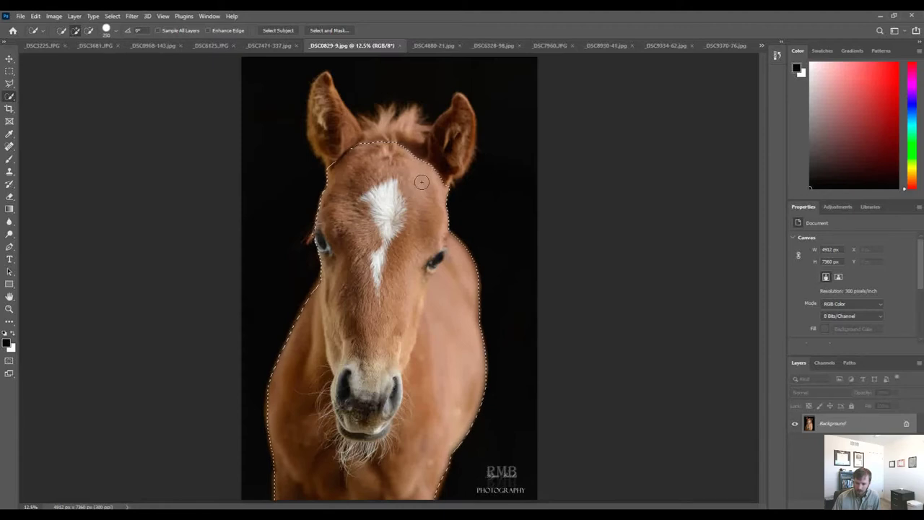
pyautogui.moveTo(437, 165); pyautogui.dragTo(462, 119)
pyautogui.moveTo(407, 145)
pyautogui.mouseDown()
pyautogui.moveTo(362, 146)
pyautogui.moveTo(331, 124)
pyautogui.mouseUp()
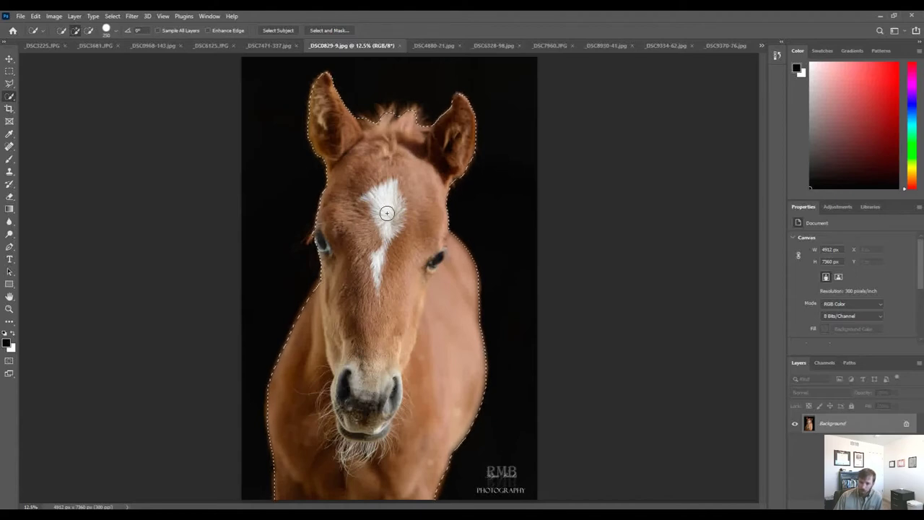
pyautogui.hotkey('ctrl', 'd')
# Step: Select the foal with Color Range by sampling the black background and inverting the result
pyautogui.click(114, 16)
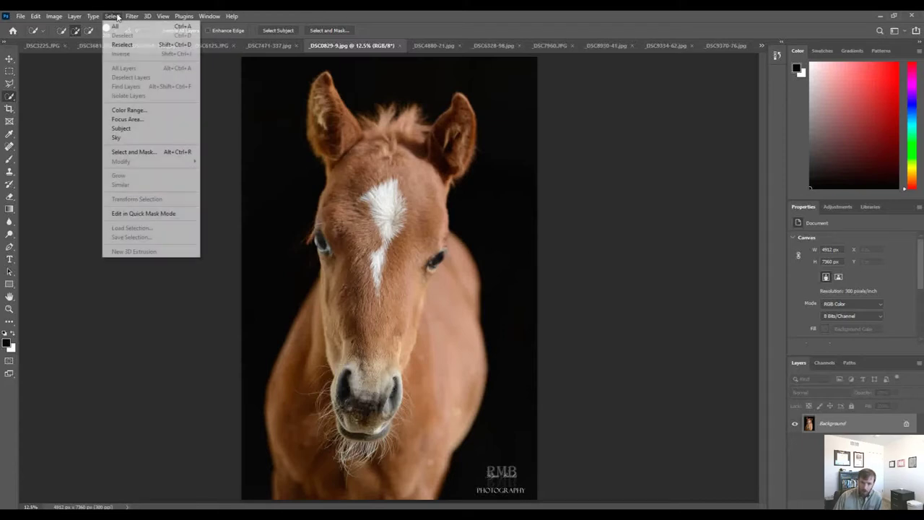
pyautogui.click(142, 110)
pyautogui.moveTo(240, 63); pyautogui.dragTo(131, 70)
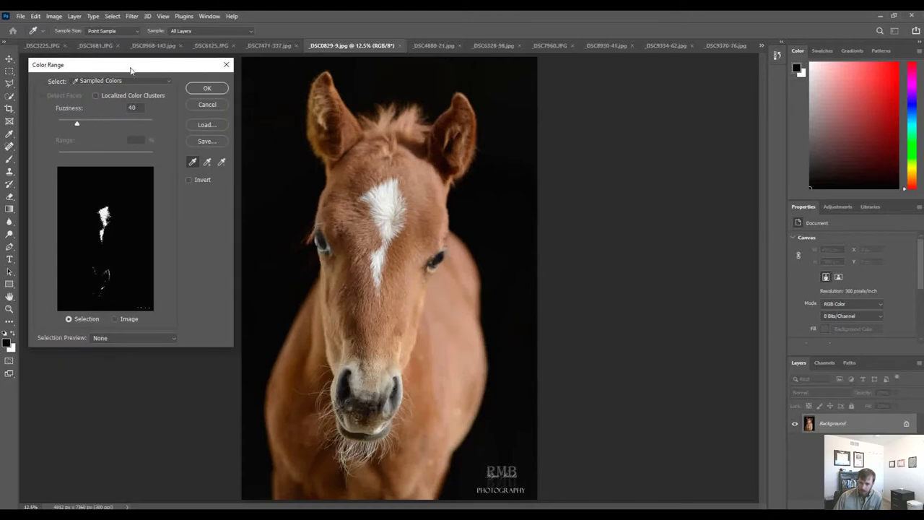
pyautogui.click(260, 119)
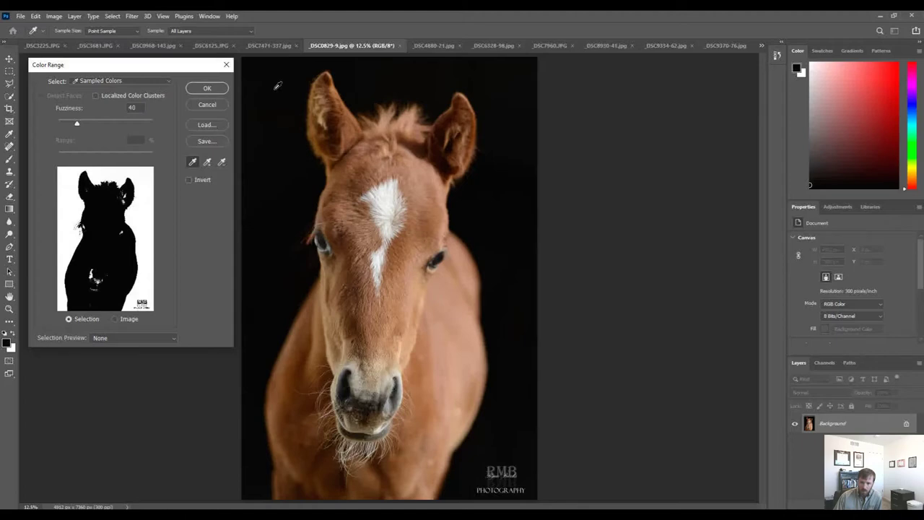
pyautogui.click(202, 180)
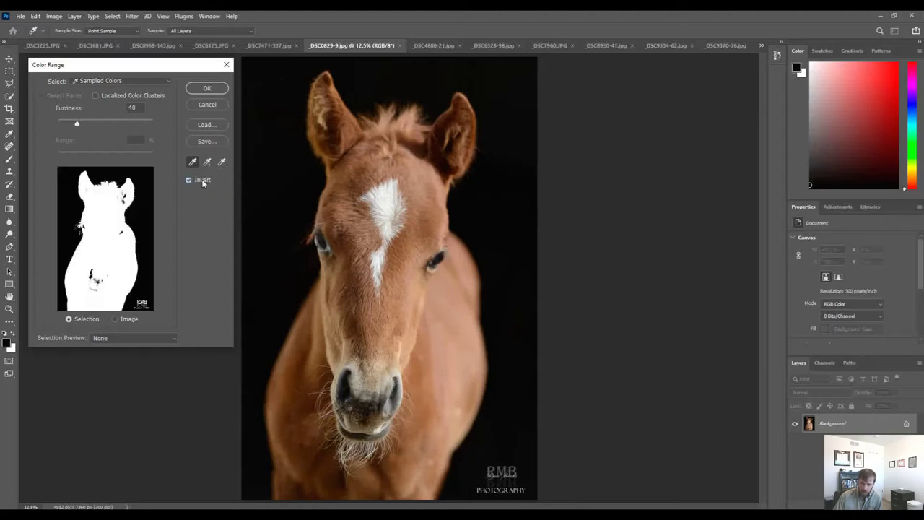
pyautogui.click(207, 88)
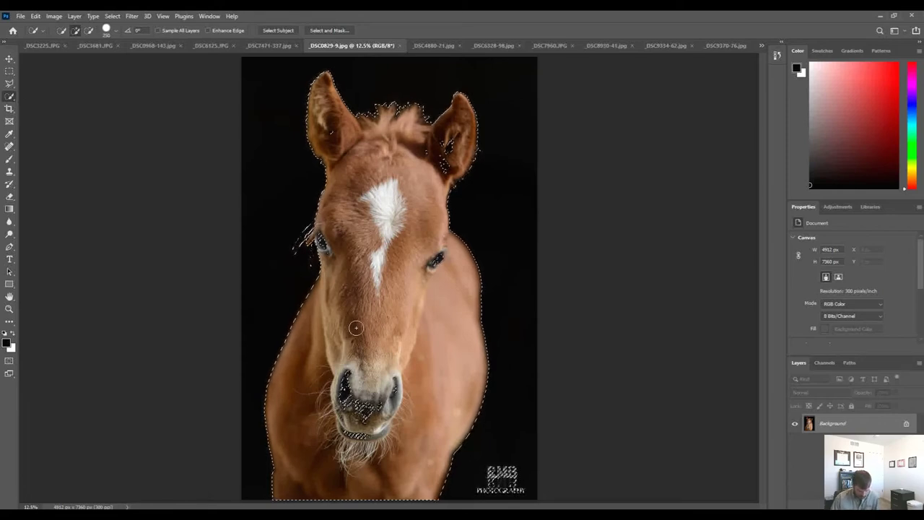
# Step: Add the gaps inside the foal's face and ear to the selection and subtract the photographer's watermark from it
pyautogui.press('alt')
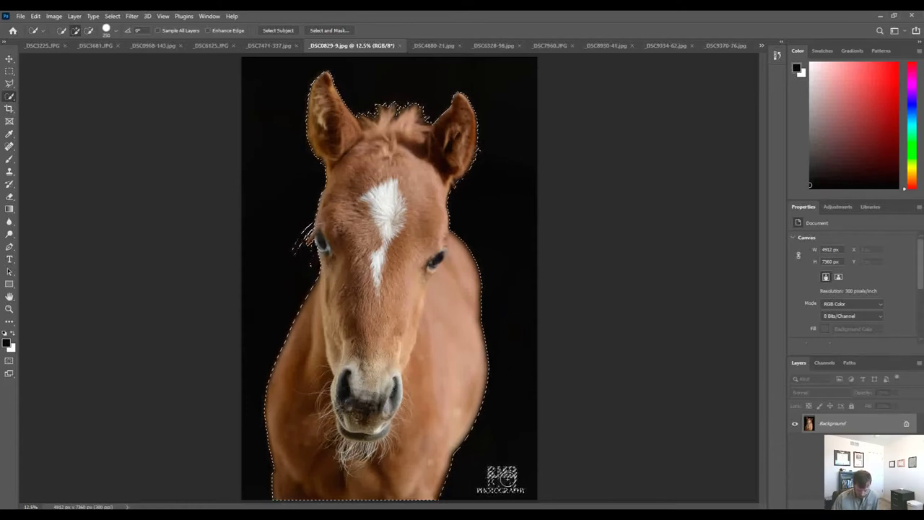
pyautogui.press('alt')
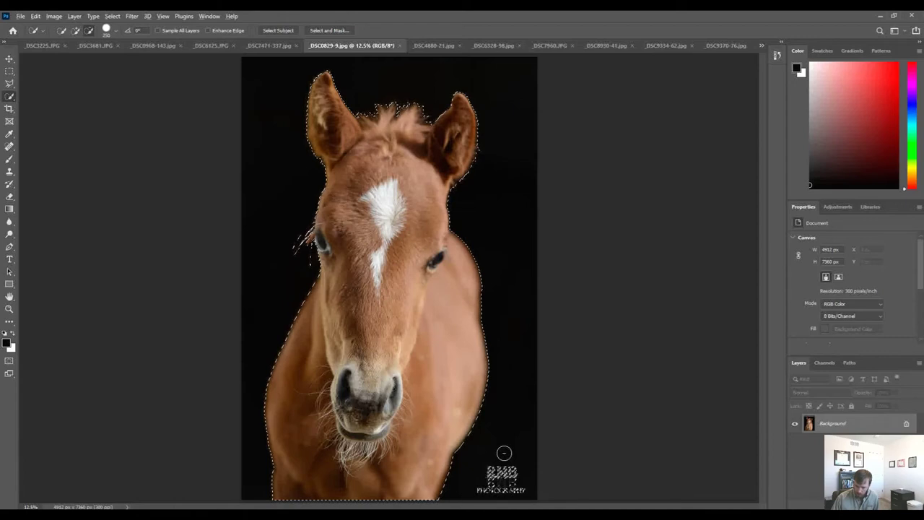
pyautogui.moveTo(497, 476)
pyautogui.mouseDown()
pyautogui.moveTo(489, 488)
pyautogui.moveTo(511, 485)
pyautogui.moveTo(515, 474)
pyautogui.mouseUp()
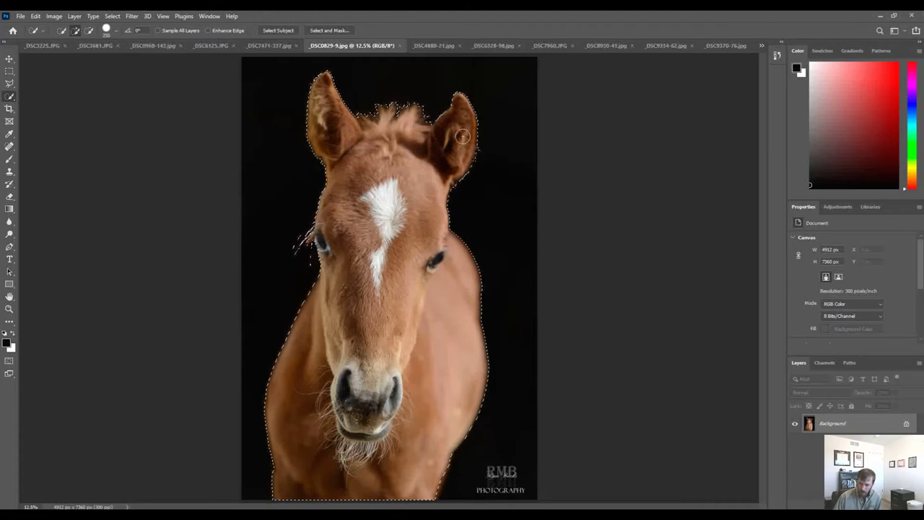
# Step: Refine the selection in Select and Mask with Smart Radius on, Radius 1 px, Smooth 4 and Feather 1.3 px
pyautogui.click(338, 30)
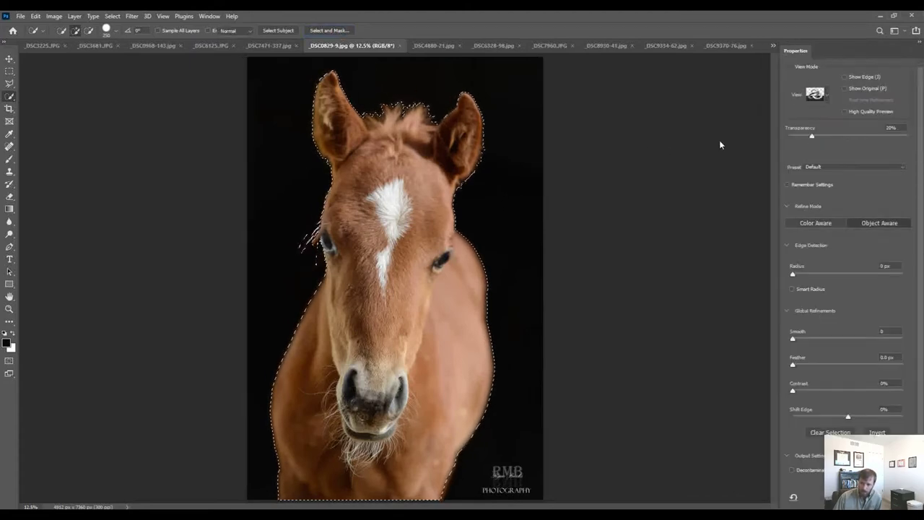
pyautogui.click(804, 289)
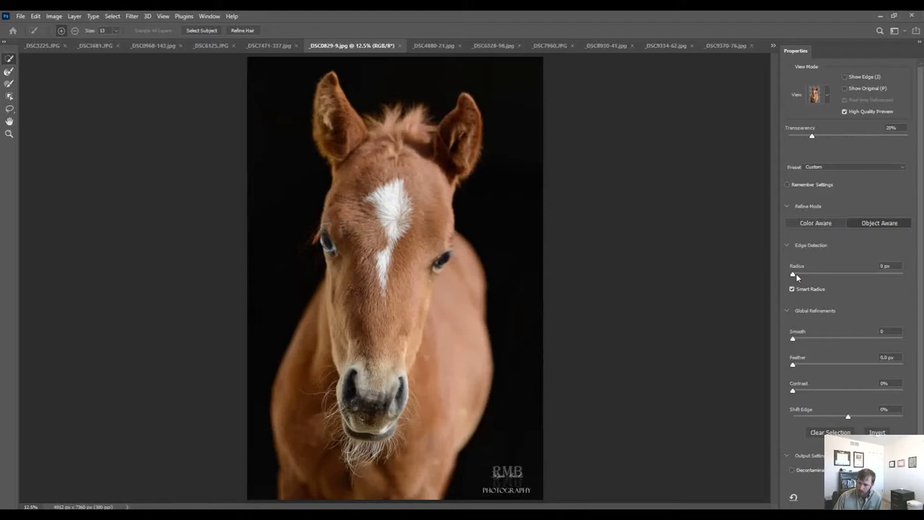
pyautogui.click(798, 275)
pyautogui.click(798, 340)
pyautogui.click(800, 365)
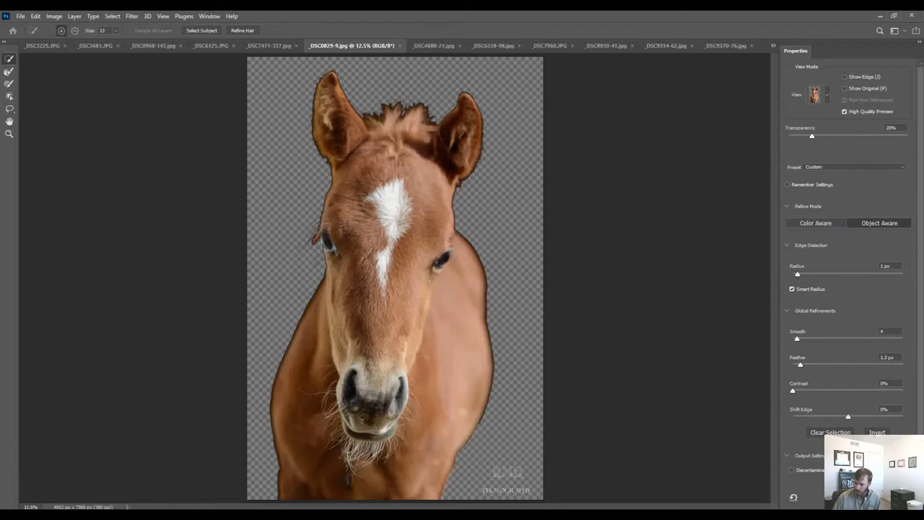
pyautogui.scroll(-3, 848, 267)
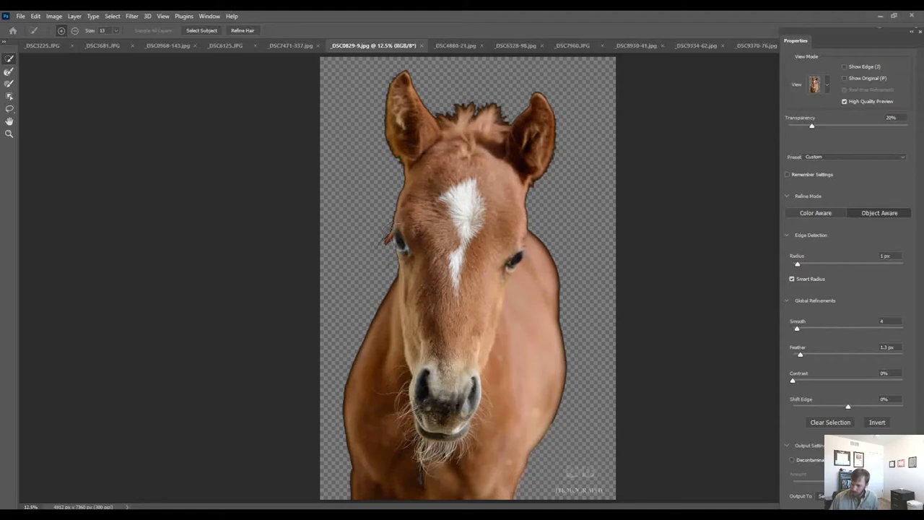
pyautogui.press('Return')
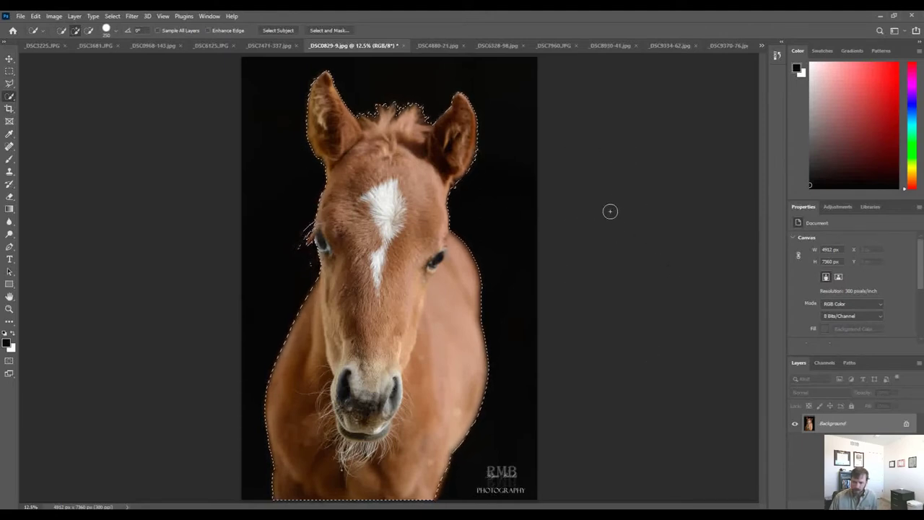
# Step: Copy the selected foal into the fence photo _DSC7471-337.jpg and scale it to about 61%, left of the brand on the rail
pyautogui.click(9, 59)
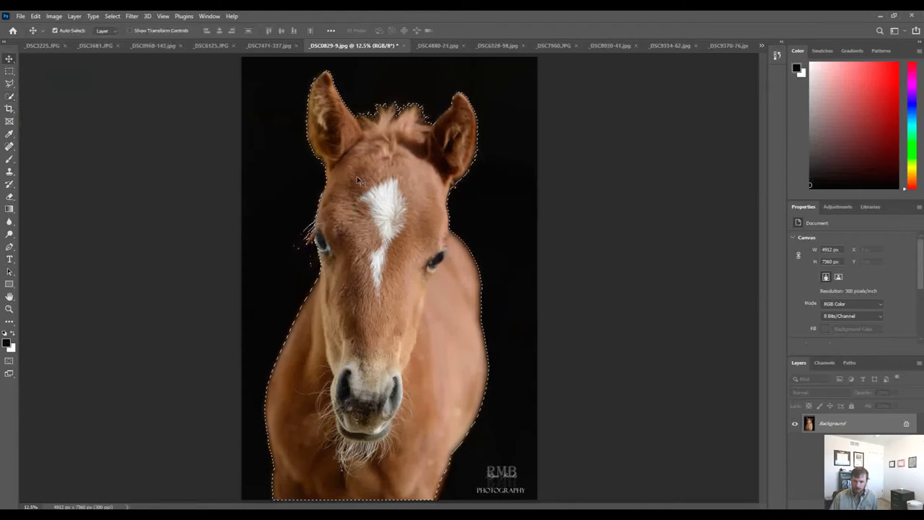
pyautogui.moveTo(371, 202); pyautogui.dragTo(250, 219)
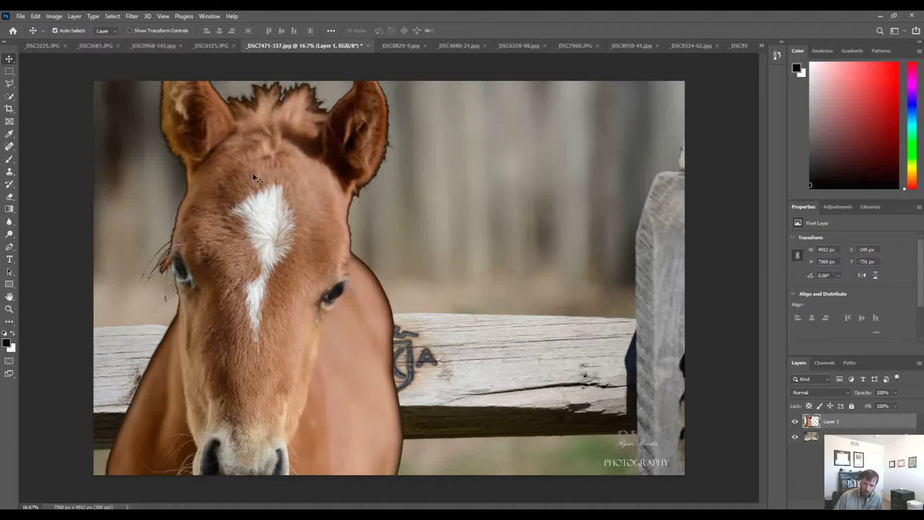
pyautogui.click(142, 30)
pyautogui.moveTo(349, 296); pyautogui.dragTo(361, 141)
pyautogui.moveTo(475, 457); pyautogui.dragTo(321, 226)
pyautogui.moveTo(230, 161); pyautogui.dragTo(241, 403)
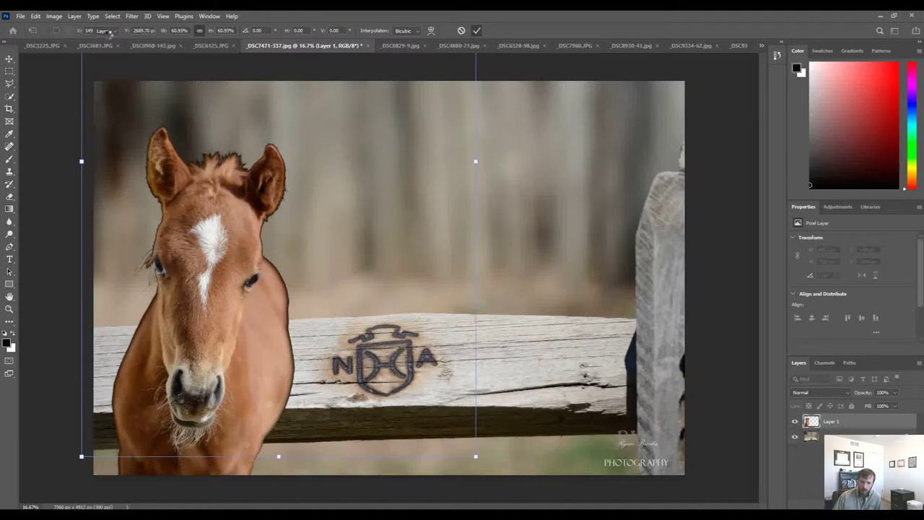
pyautogui.press('Return')
pyautogui.click(131, 30)
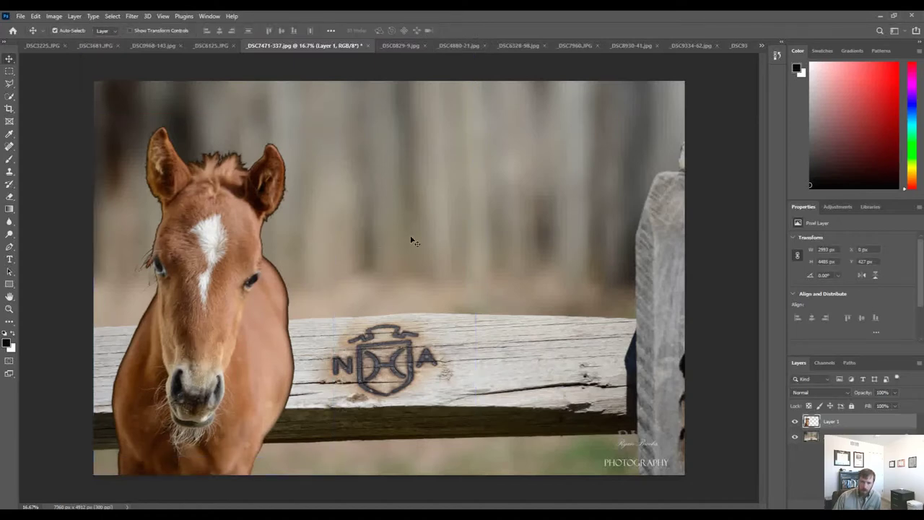
# Step: Set the foal layer's opacity to 74% and move the foal down about 60 px
pyautogui.click(894, 393)
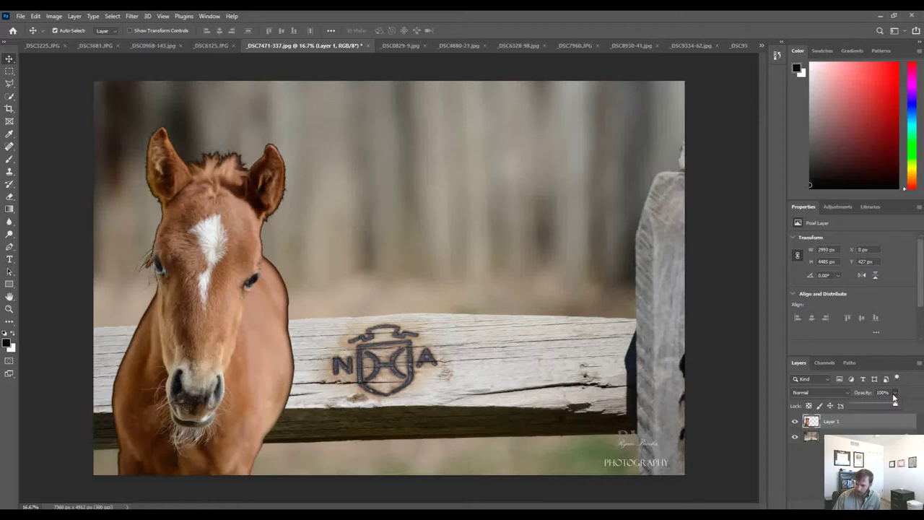
pyautogui.moveTo(886, 406); pyautogui.dragTo(885, 406)
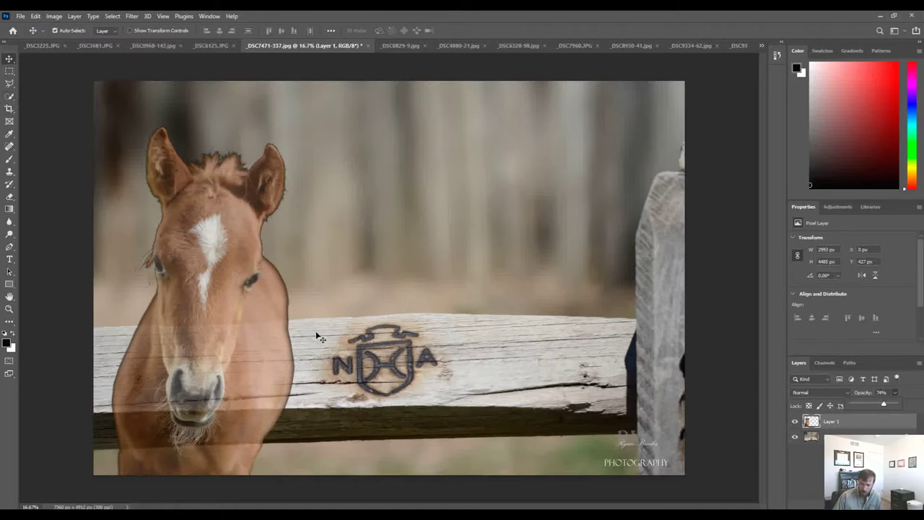
pyautogui.moveTo(272, 348)
pyautogui.mouseDown()
pyautogui.moveTo(312, 338)
pyautogui.moveTo(268, 352)
pyautogui.mouseUp()
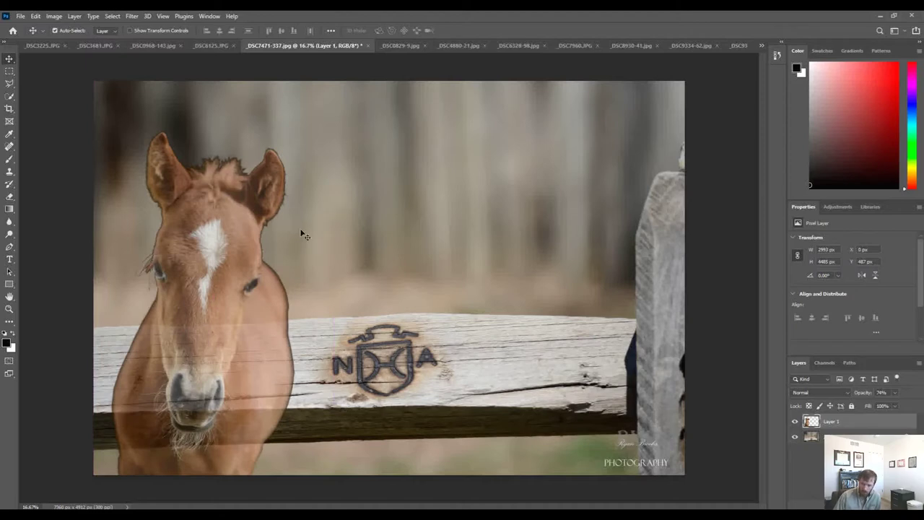
# Step: Clear the selection in the foal portrait _DSC0829-9.jpg and switch to the photo _DSC4880-21.jpg
pyautogui.click(406, 45)
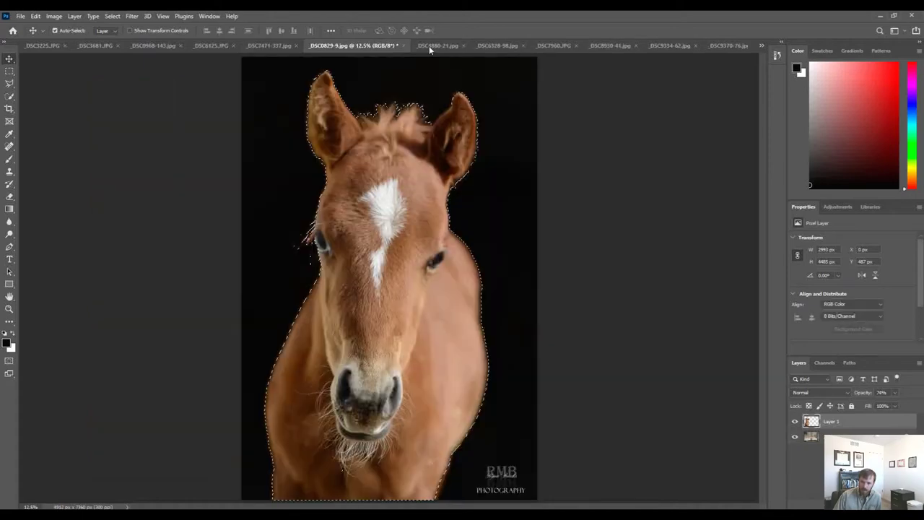
pyautogui.hotkey('ctrl', 'd')
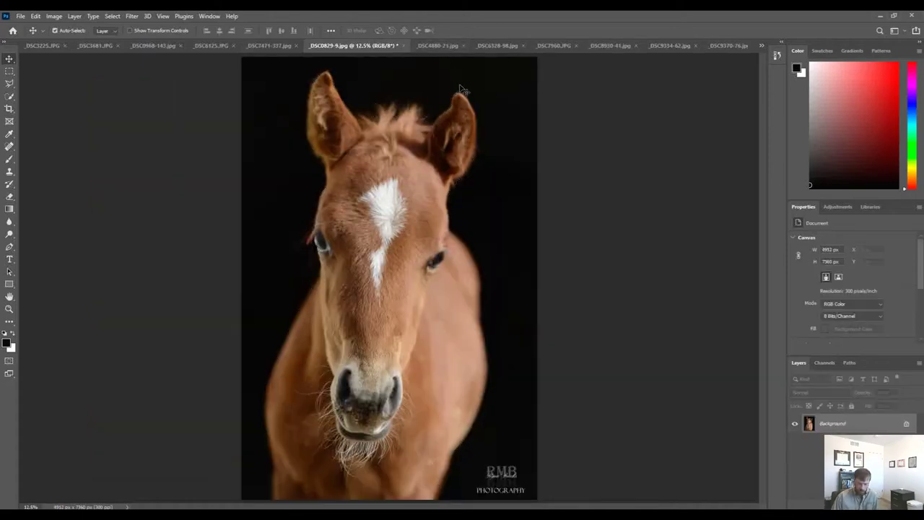
pyautogui.click(440, 46)
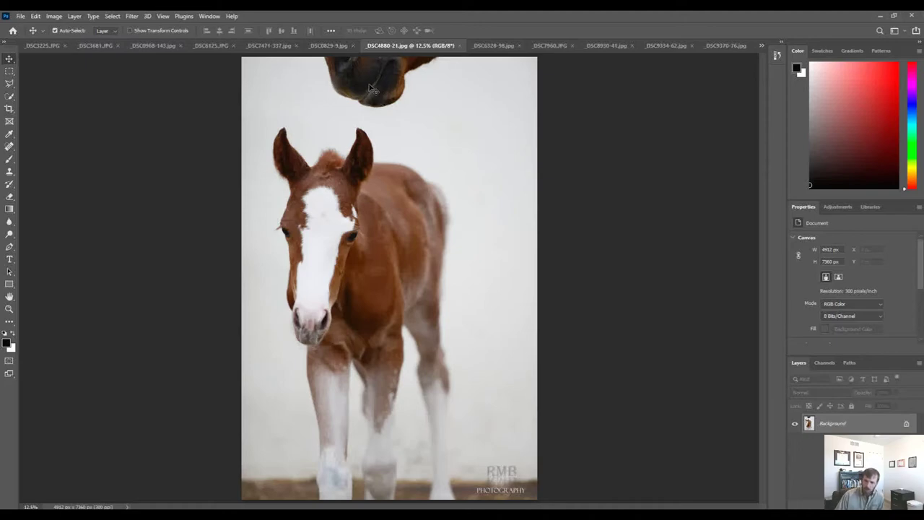
# Step: Lasso the dark muzzle above the foal, replace it with a Content-Aware fill at 100% opacity, and clear the selection
pyautogui.rightClick(13, 85)
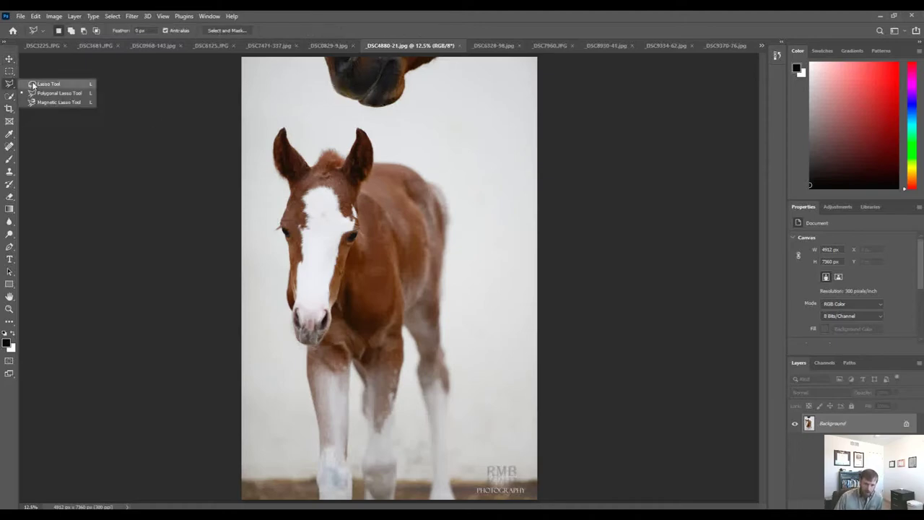
pyautogui.click(36, 86)
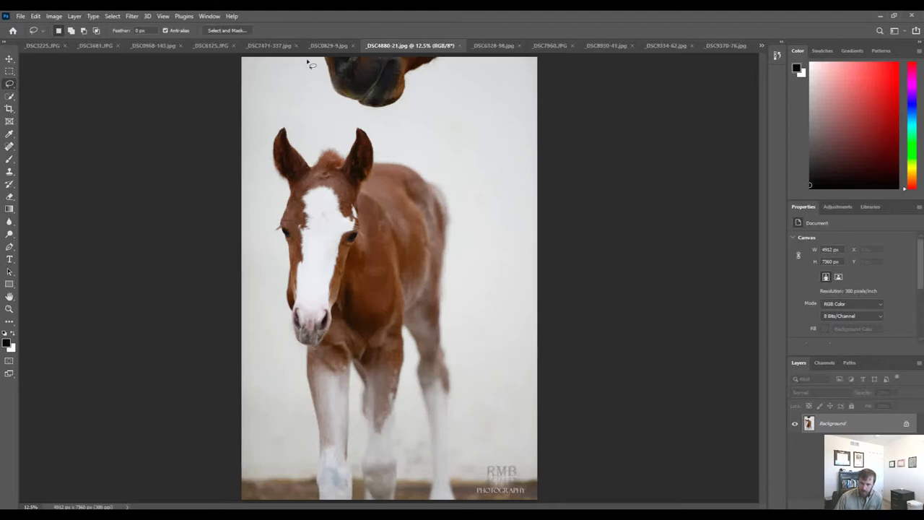
pyautogui.moveTo(316, 57)
pyautogui.mouseDown()
pyautogui.moveTo(329, 100)
pyautogui.moveTo(399, 132)
pyautogui.moveTo(431, 103)
pyautogui.moveTo(447, 56)
pyautogui.moveTo(320, 54)
pyautogui.mouseUp()
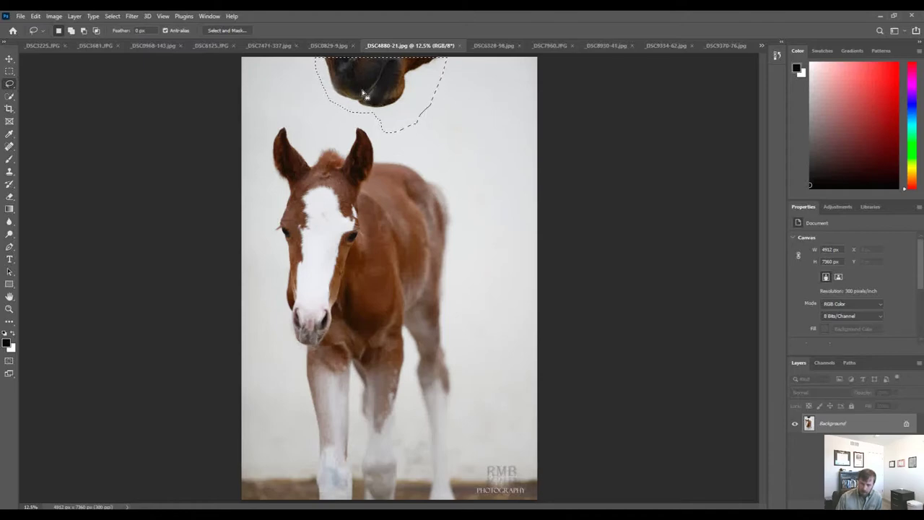
pyautogui.hotkey('shift', 'BackSpace')
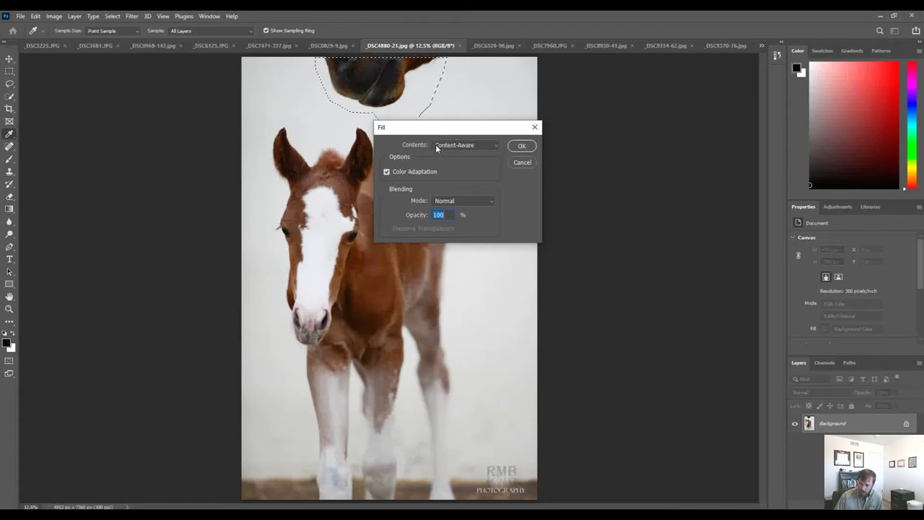
pyautogui.click(522, 146)
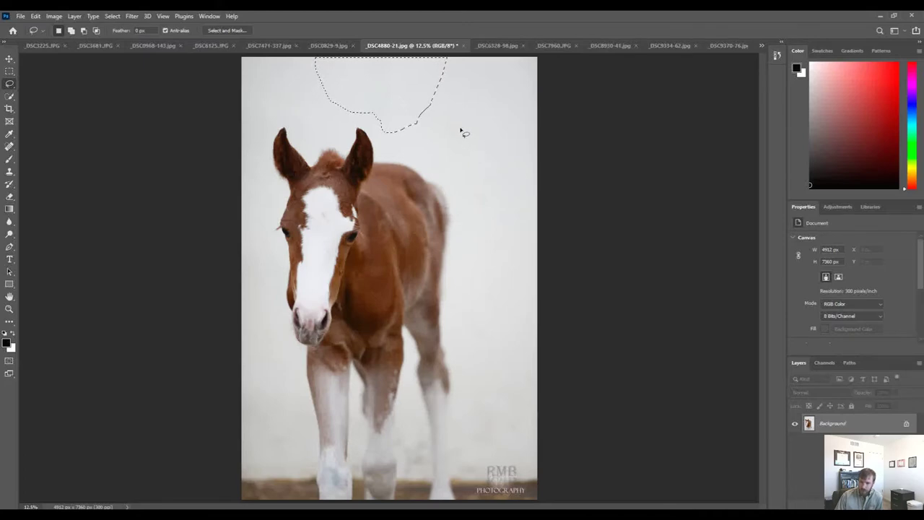
pyautogui.hotkey('ctrl', 'd')
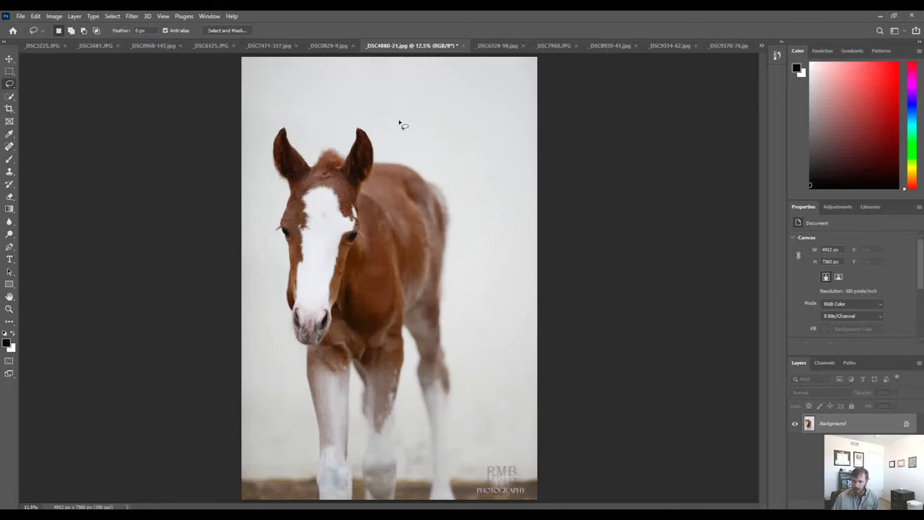
# Step: Blend the lower edge of the filled area above the foal's ear with the Spot Healing Brush at size 300
pyautogui.click(9, 146)
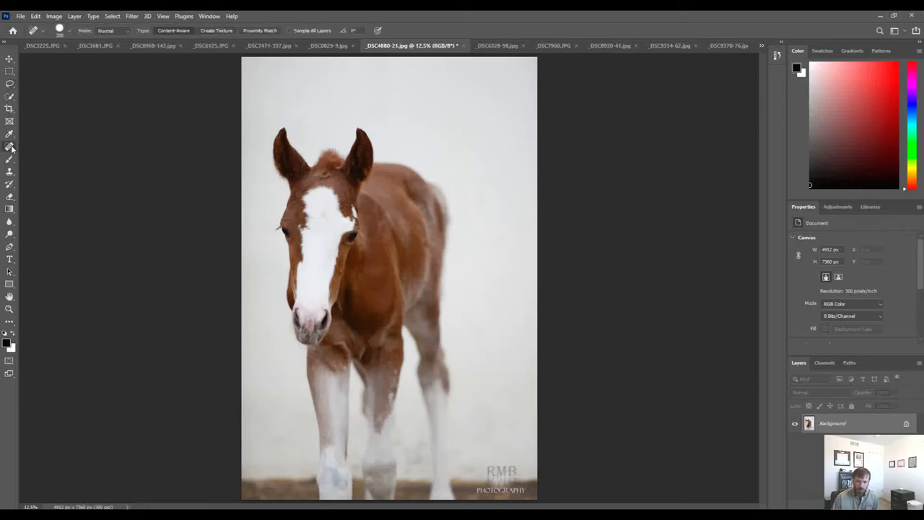
pyautogui.click(373, 116)
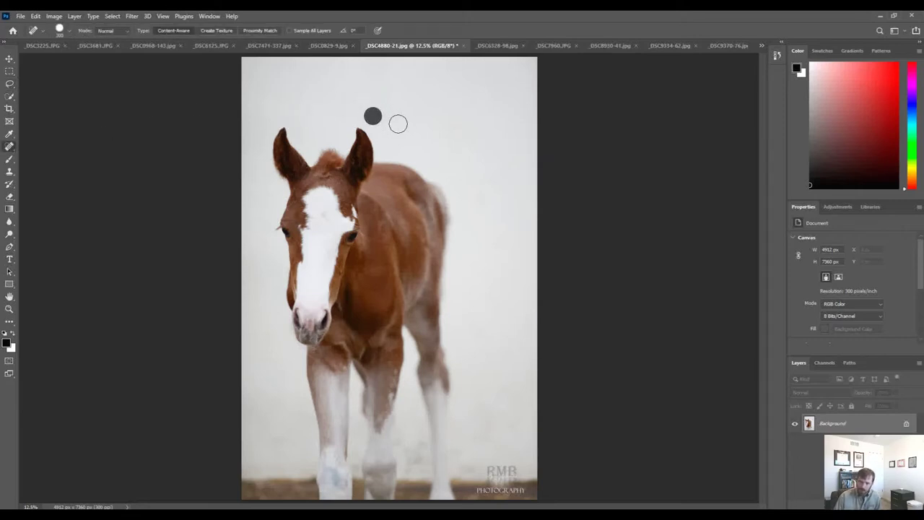
pyautogui.click(387, 120)
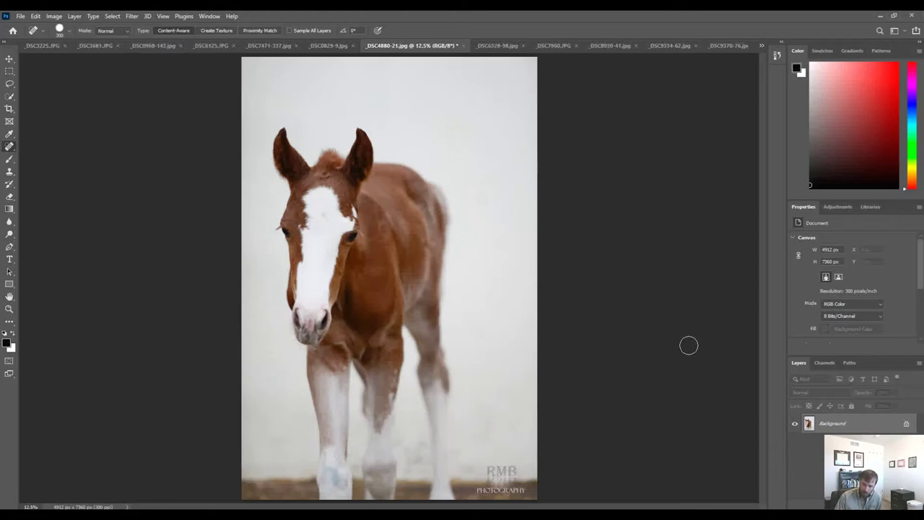
pyautogui.click(56, 16)
pyautogui.click(56, 16)
pyautogui.click(36, 16)
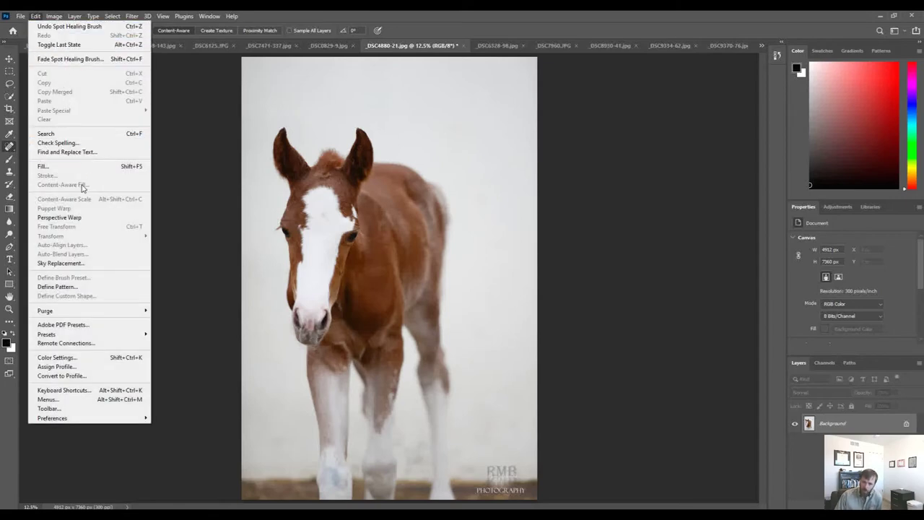
pyautogui.click(626, 190)
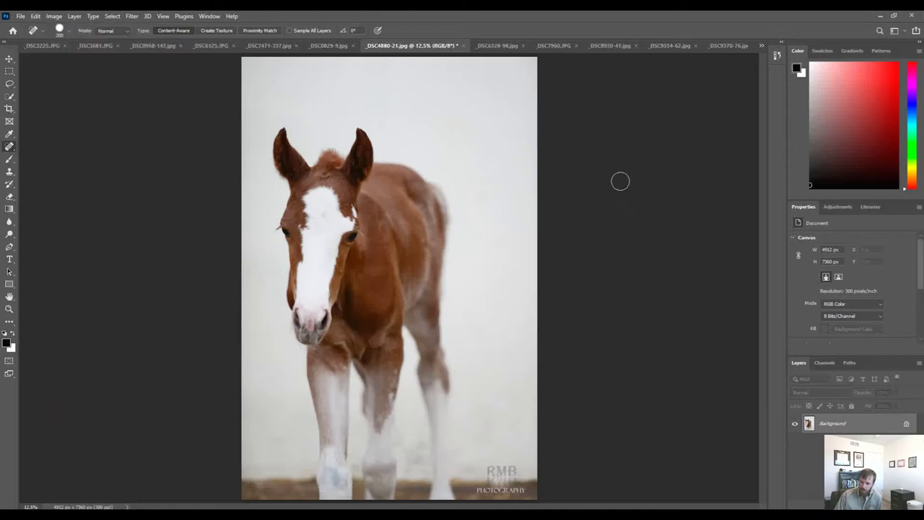
# Step: Switch to the photo _DSC6328-98.jpg and heal the pale speck on the foal's neck with a smaller Spot Healing Brush
pyautogui.click(498, 46)
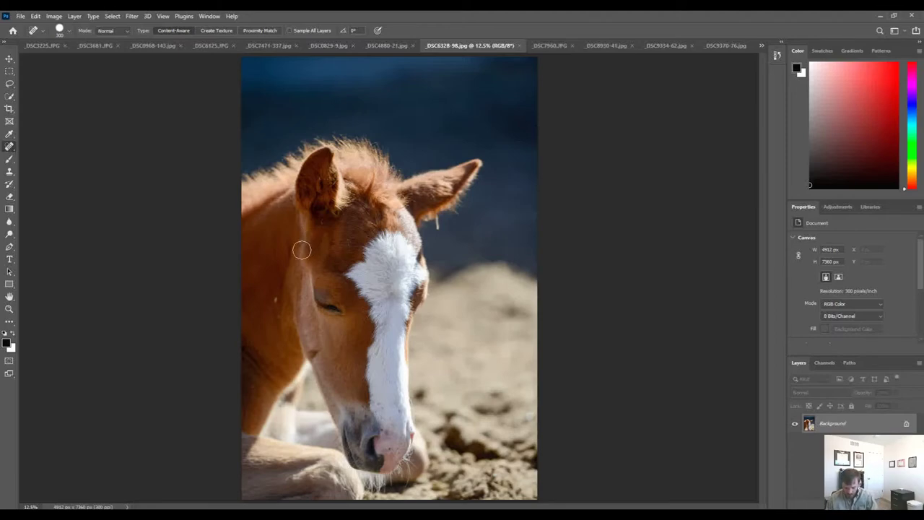
pyautogui.press('[')
pyautogui.press('[')
pyautogui.press('[')
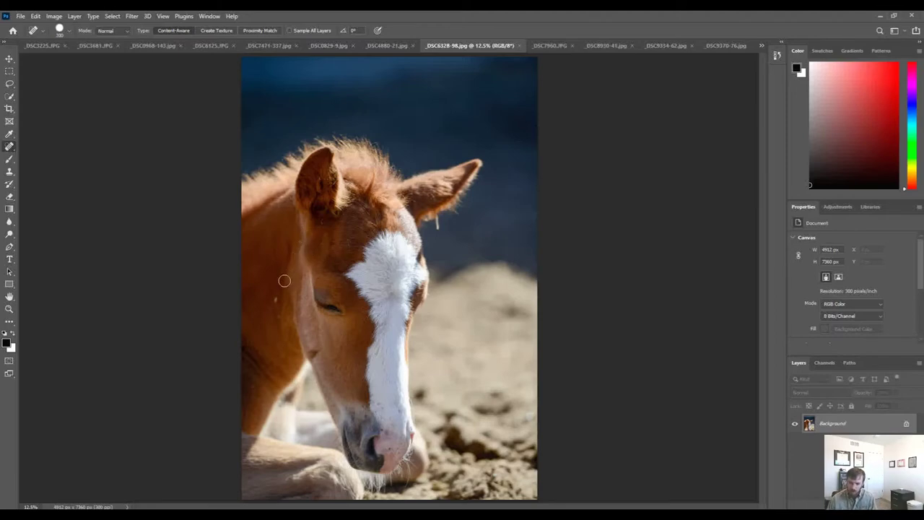
pyautogui.click(275, 299)
pyautogui.press('[')
pyautogui.press('[')
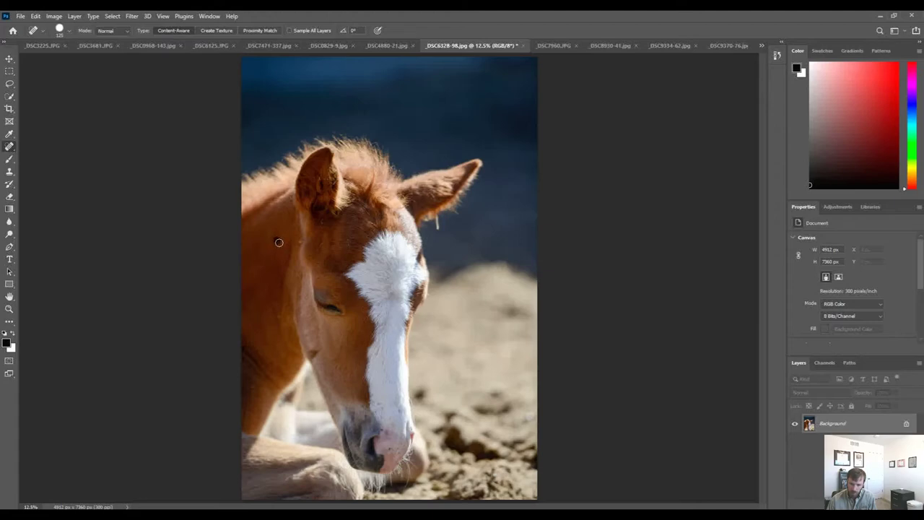
# Step: Heal the remaining small specks on the foal's neck, near ear, forehead and the area above the eye with the Spot Healing Brush
pyautogui.click(263, 266)
pyautogui.click(327, 179)
pyautogui.click(278, 316)
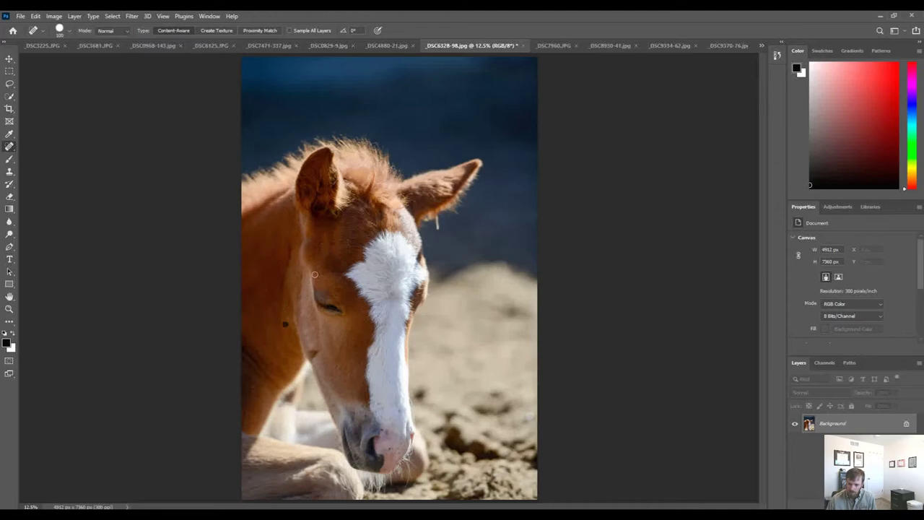
pyautogui.moveTo(345, 238); pyautogui.dragTo(350, 246)
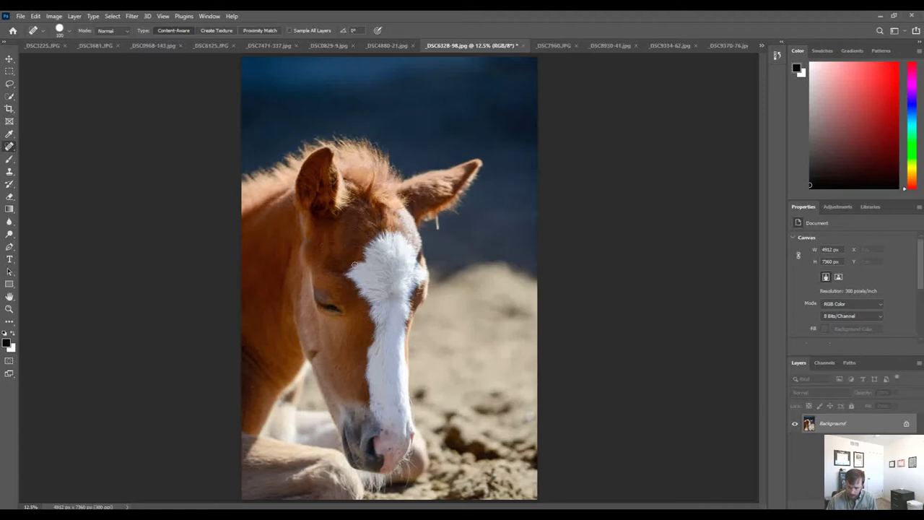
pyautogui.moveTo(317, 249); pyautogui.dragTo(328, 242)
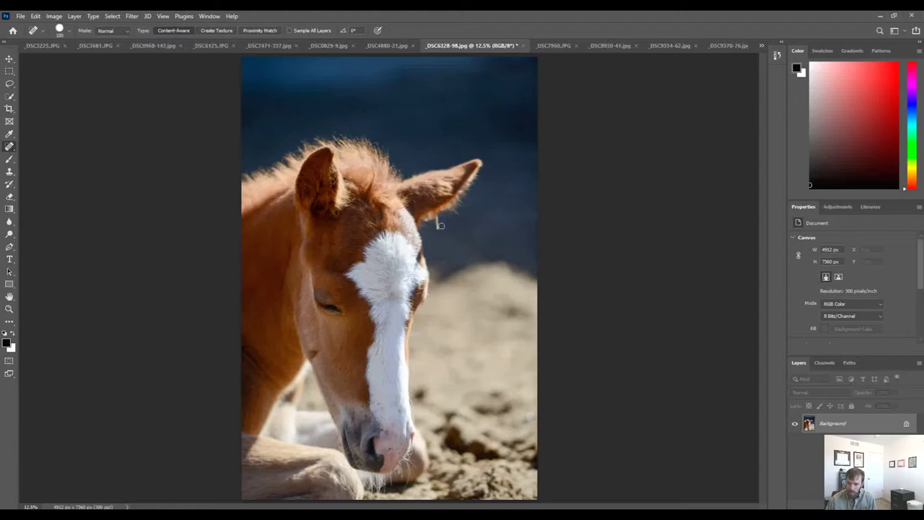
# Step: Remove the straw hanging below the foal's far ear and the specks behind the near ear with the Spot Healing Brush at size 100
pyautogui.moveTo(438, 232); pyautogui.dragTo(439, 218)
pyautogui.click(436, 223)
pyautogui.click(436, 217)
pyautogui.click(456, 212)
pyautogui.click(460, 214)
pyautogui.click(291, 194)
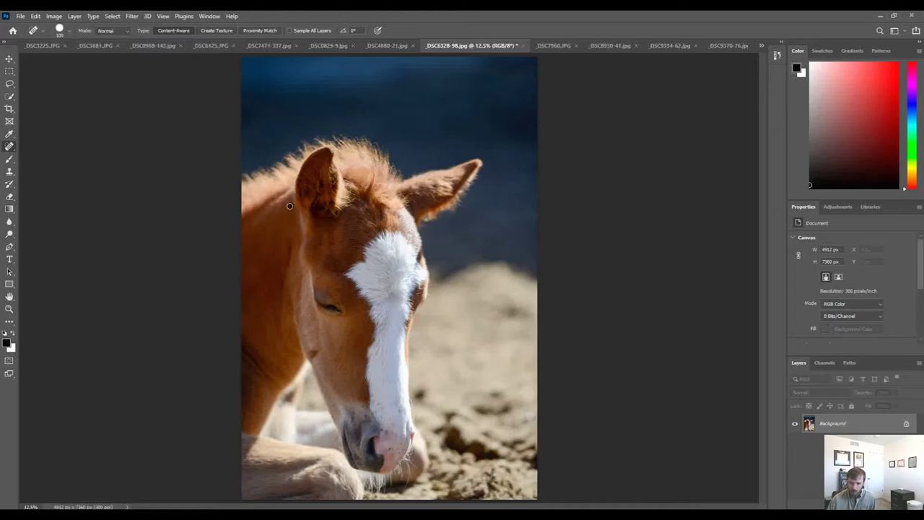
pyautogui.click(288, 208)
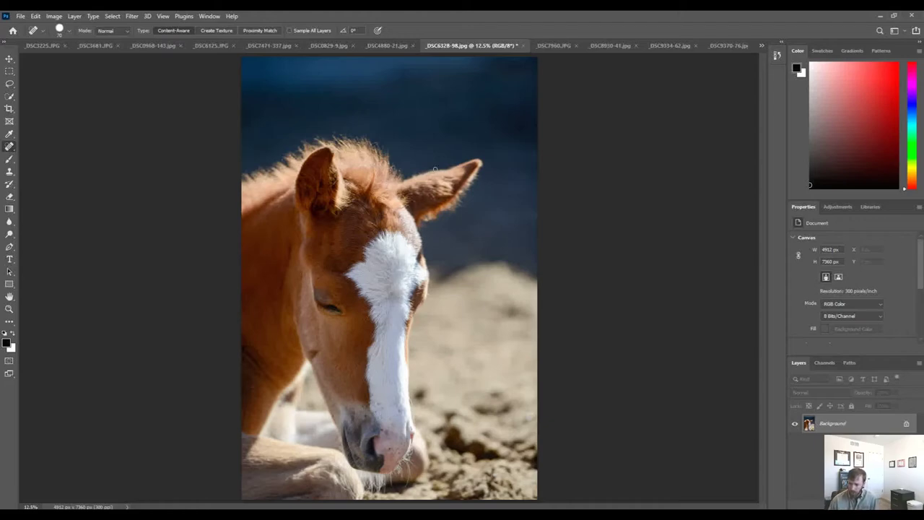
# Step: Switch to the photo _DSC7960.JPG and widen its canvas to 18.373 inches, anchored at the middle right so the space is added in front of the horse
pyautogui.click(552, 44)
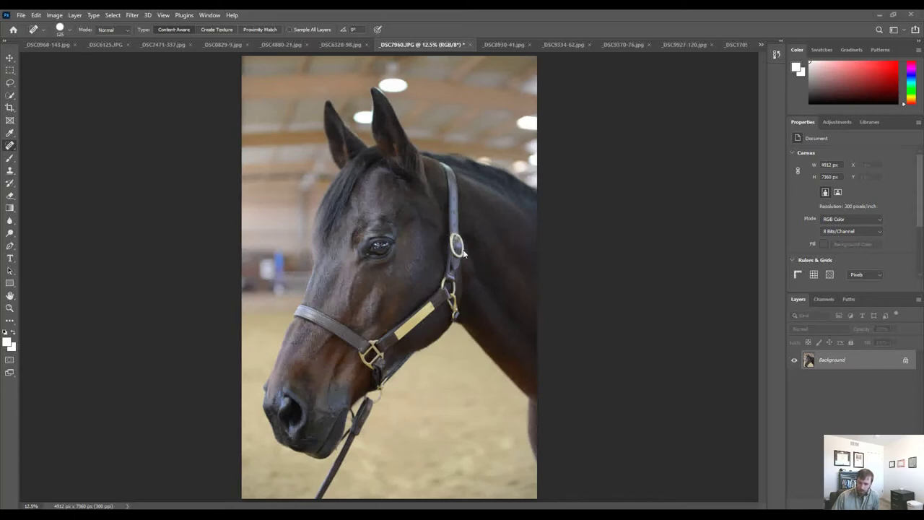
pyautogui.click(54, 15)
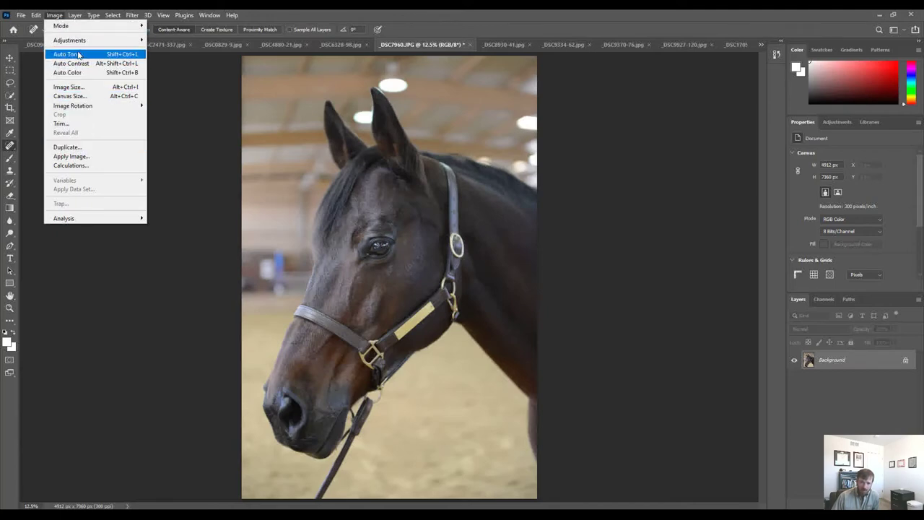
pyautogui.click(69, 96)
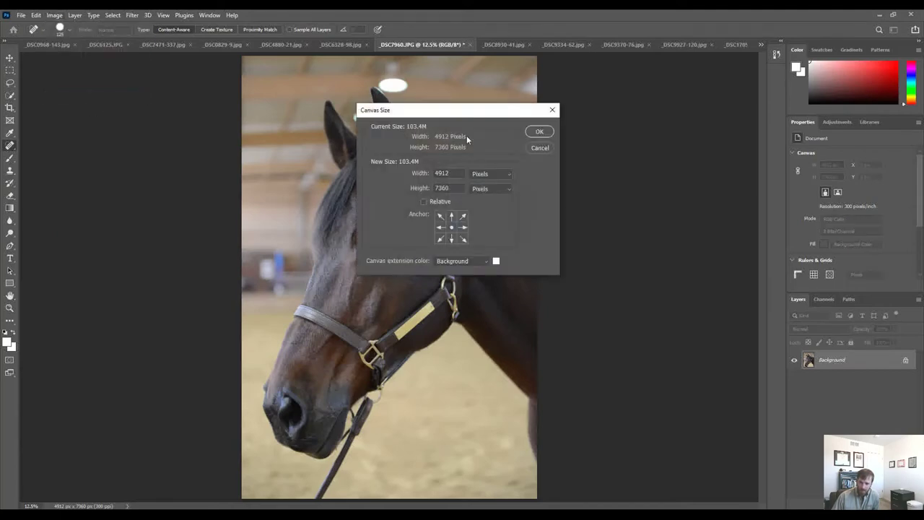
pyautogui.click(496, 177)
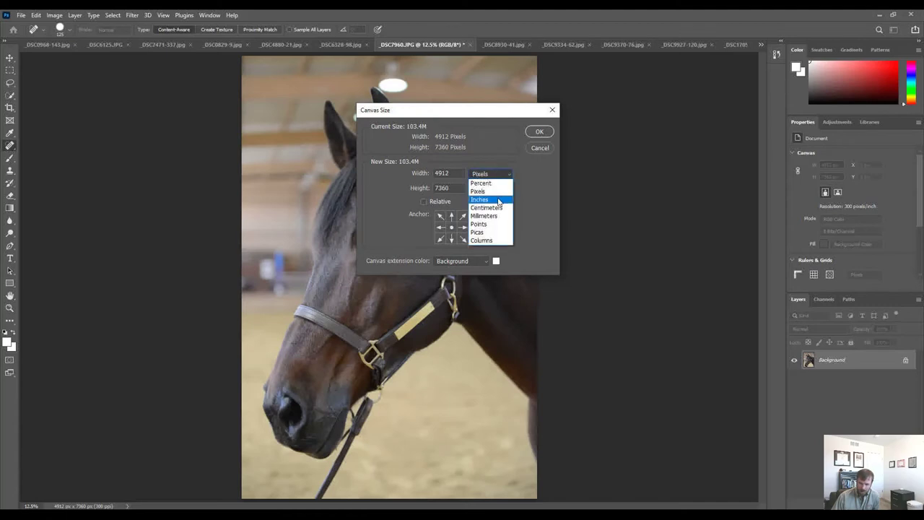
pyautogui.click(499, 200)
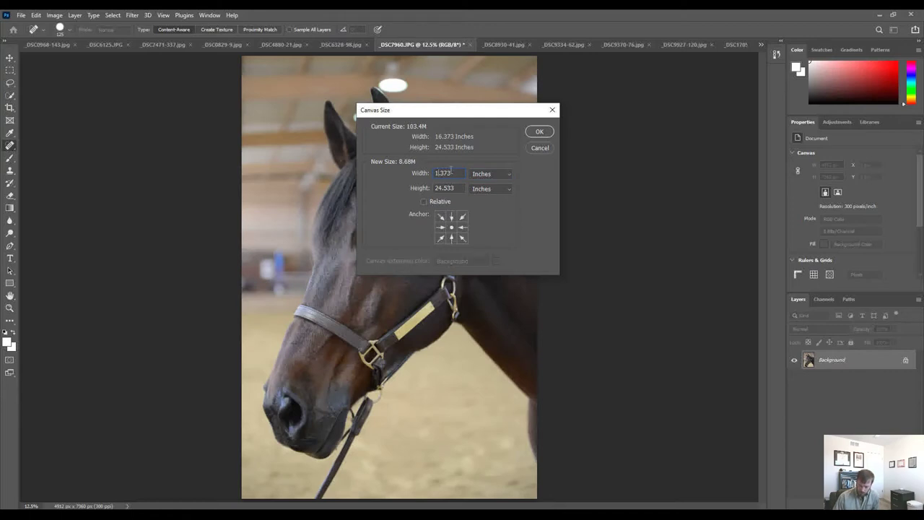
pyautogui.write('8')
pyautogui.click(463, 227)
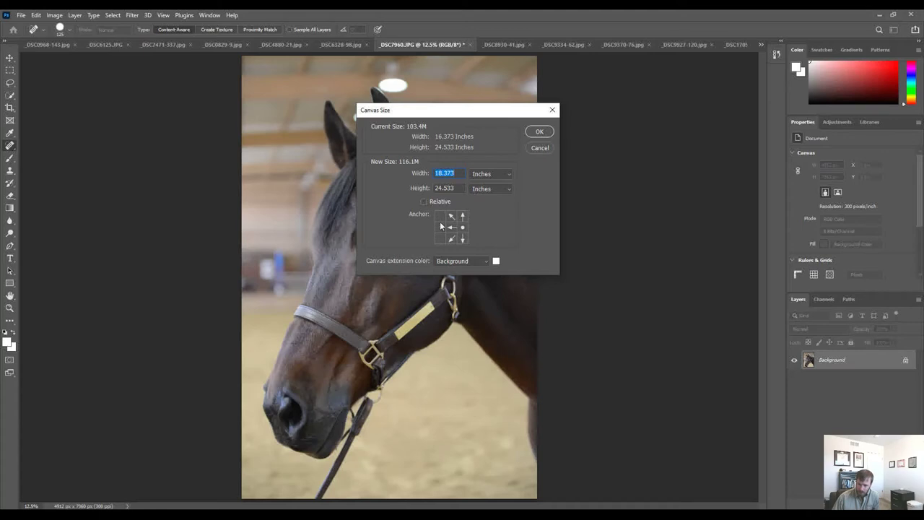
pyautogui.click(546, 134)
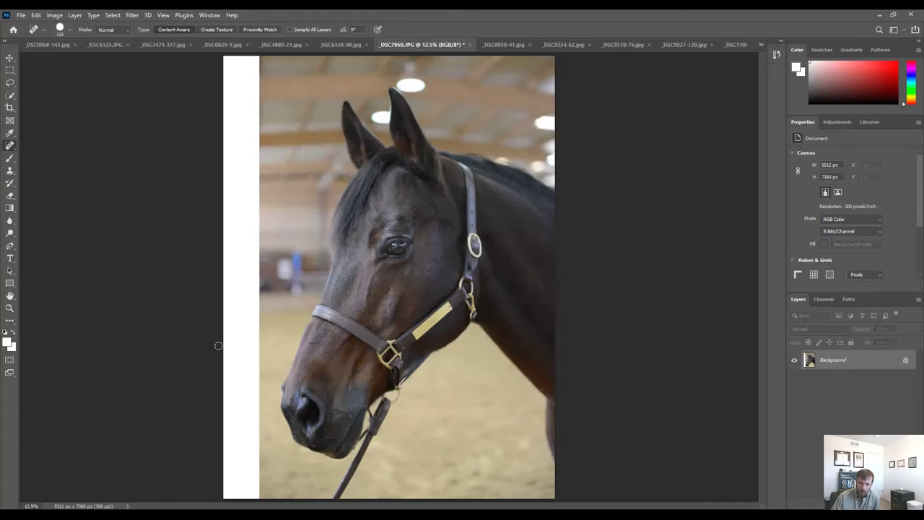
# Step: Select the photo content by Color Range with fuzziness 40 and Invert on, and inverse that selection to target the white canvas strip
pyautogui.click(113, 15)
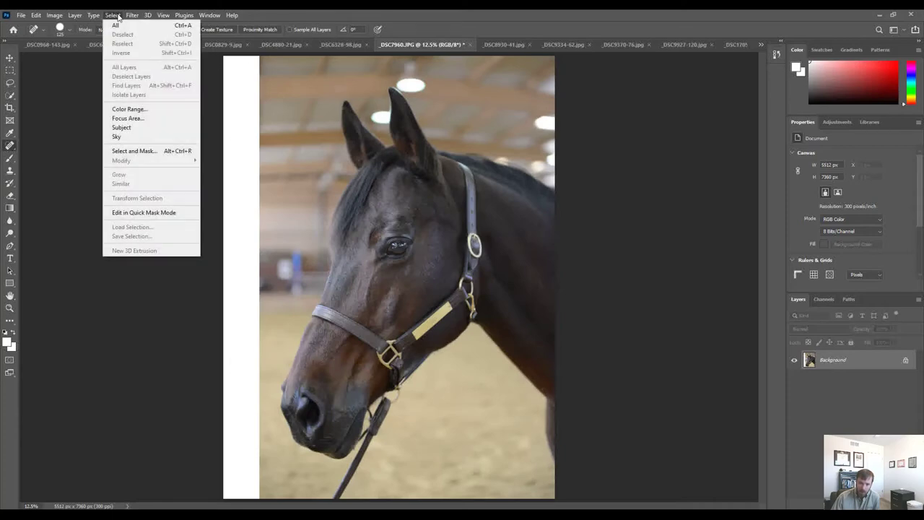
pyautogui.click(146, 111)
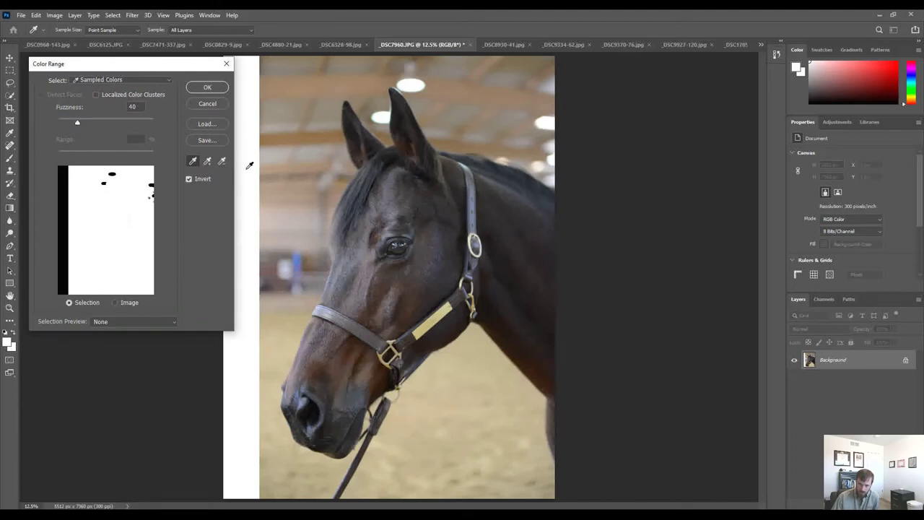
pyautogui.click(190, 179)
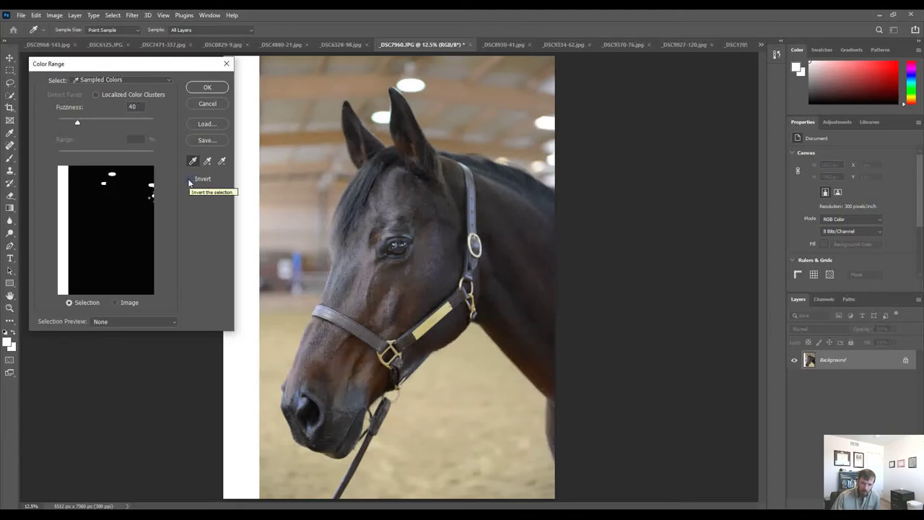
pyautogui.click(189, 180)
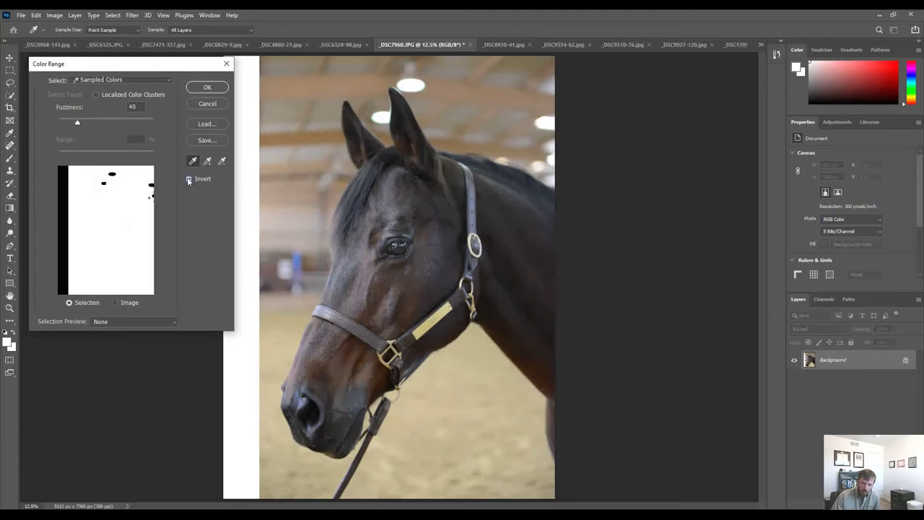
pyautogui.click(207, 88)
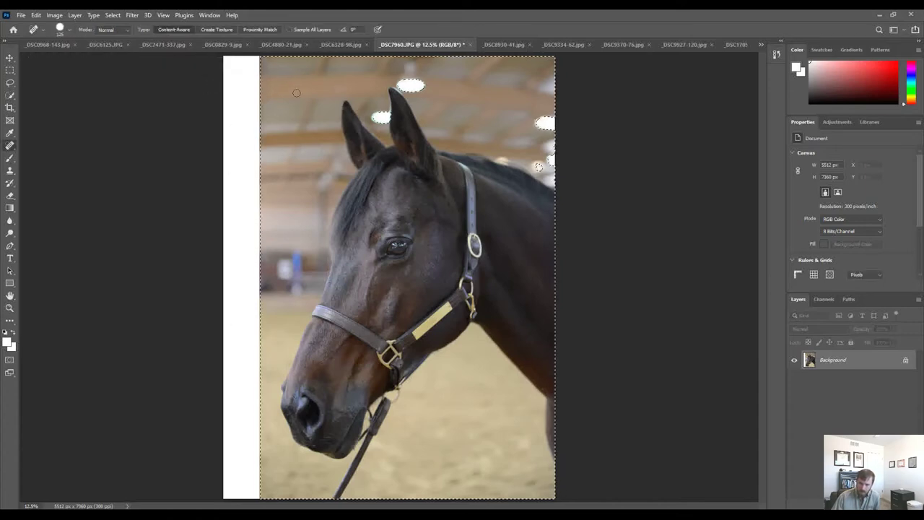
pyautogui.click(115, 15)
pyautogui.click(121, 52)
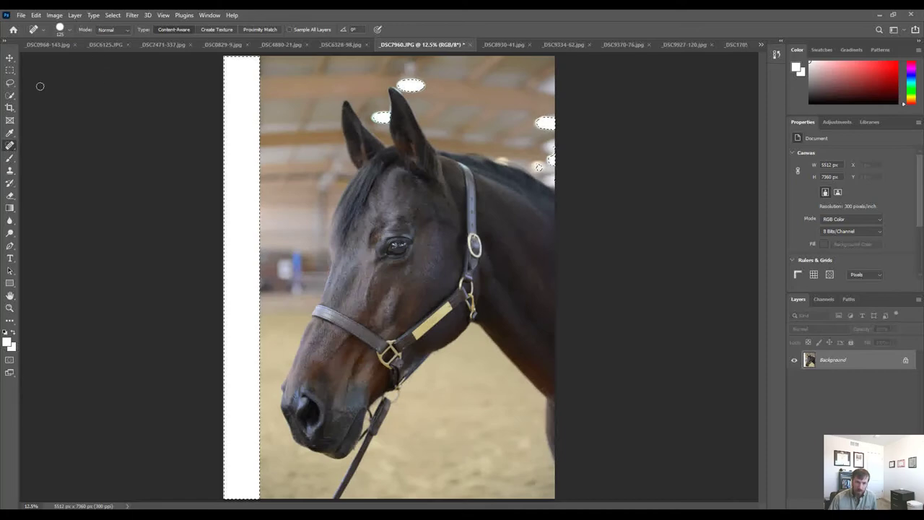
# Step: Subtract the bright ceiling lights from the selection with the Quick Selection tool, leaving only the white strip selected
pyautogui.click(9, 96)
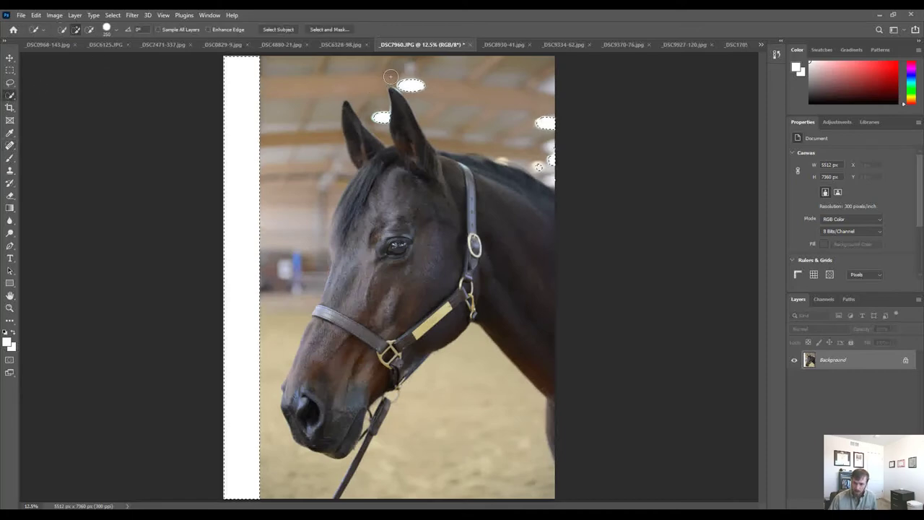
pyautogui.keyDown('alt'); pyautogui.click(411, 86); pyautogui.keyUp('alt')
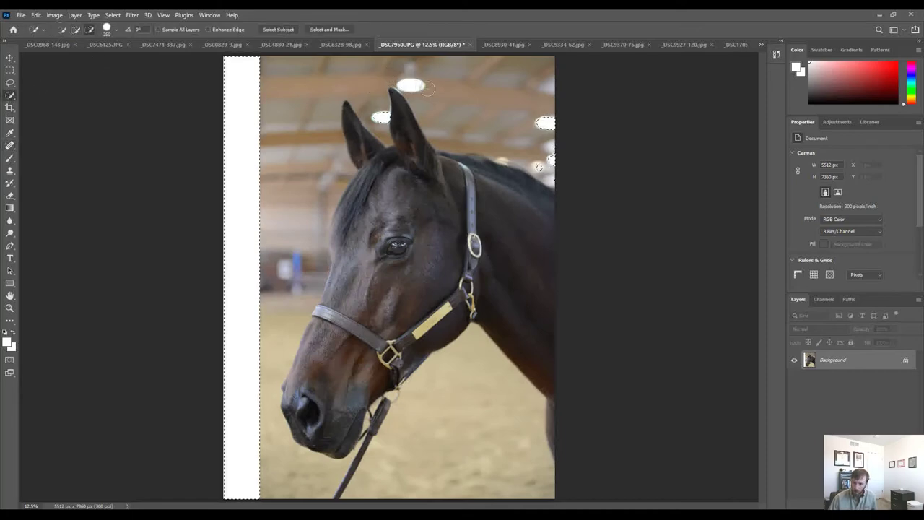
pyautogui.keyDown('alt'); pyautogui.click(382, 117); pyautogui.keyUp('alt')
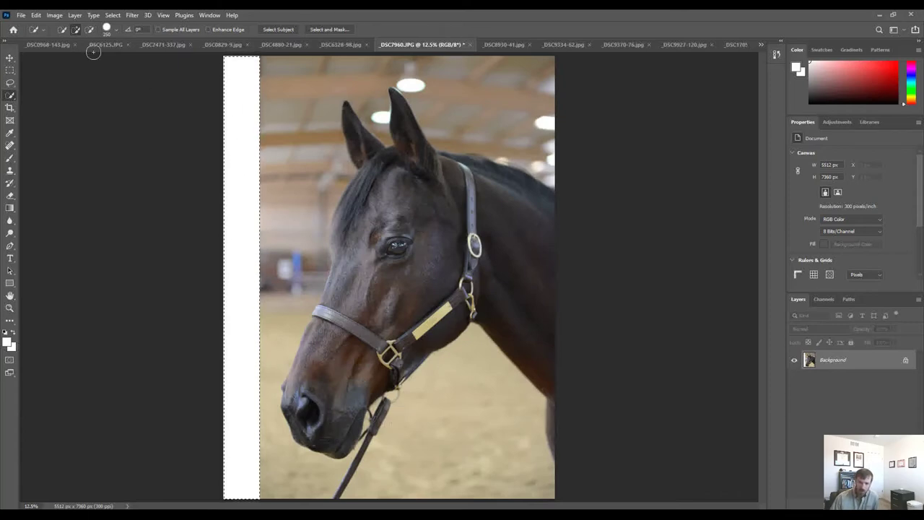
# Step: Fill the white strip with Content-Aware Fill using Auto sampling and output to a new layer, and clear the selection
pyautogui.click(52, 14)
pyautogui.moveTo(36, 14)
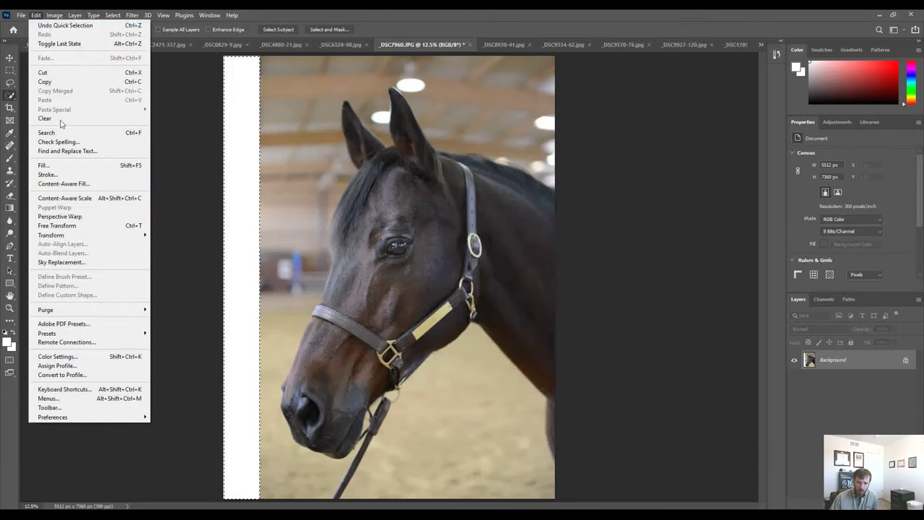
pyautogui.click(67, 185)
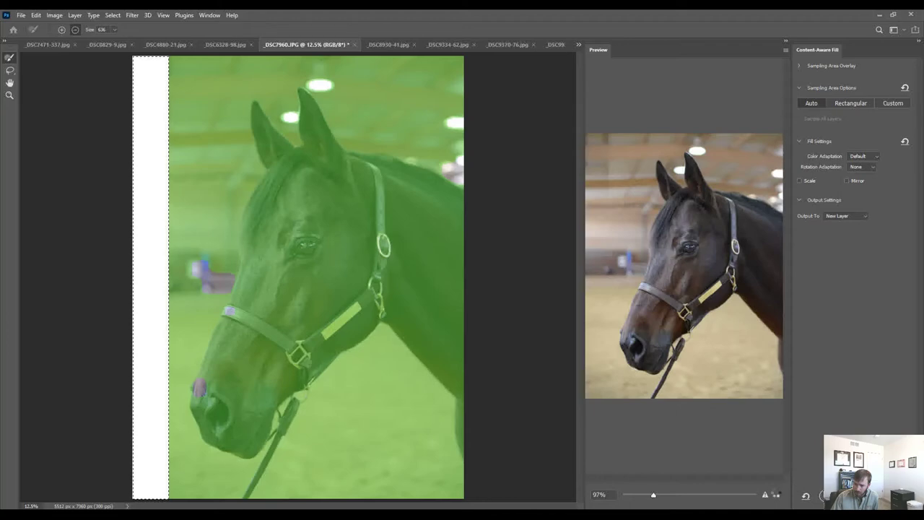
pyautogui.click(822, 496)
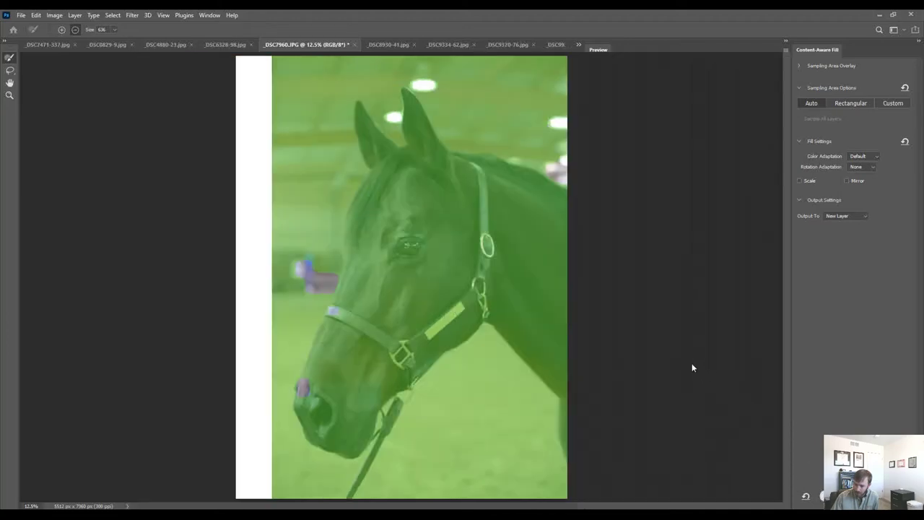
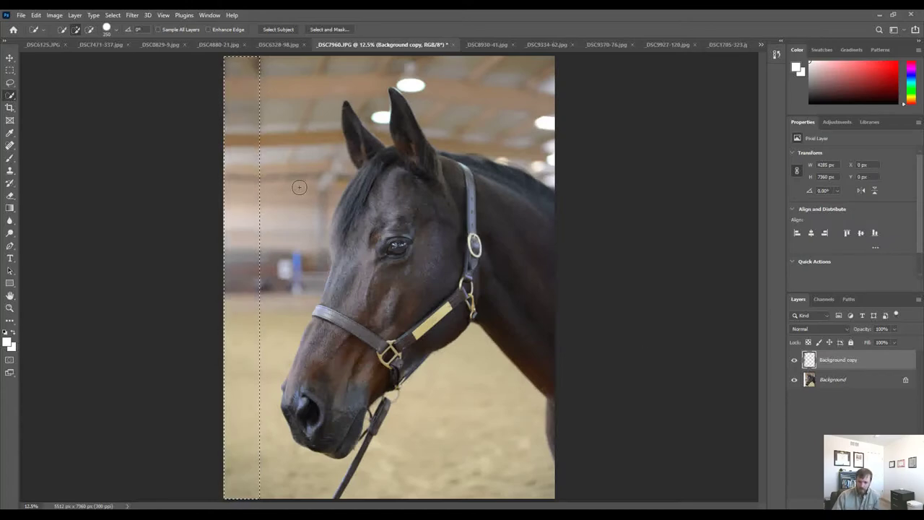
pyautogui.hotkey('ctrl', 'd')
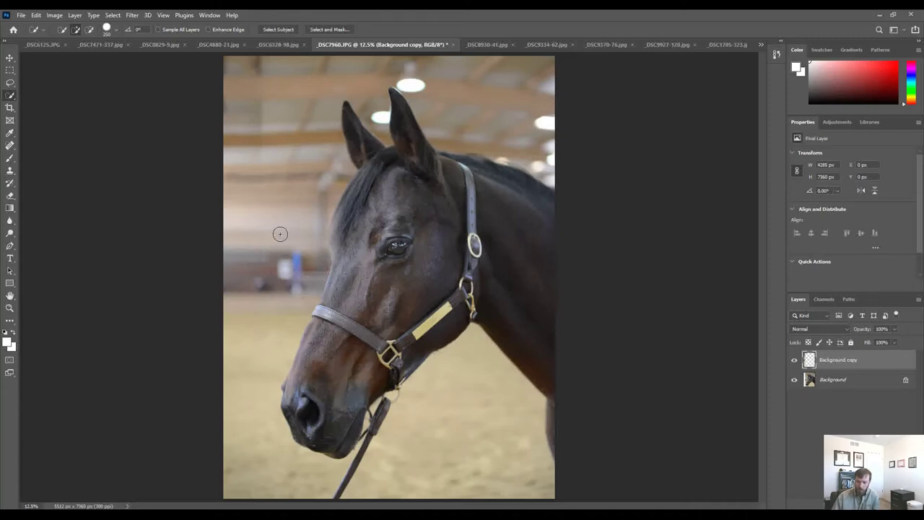
# Step: Switch to _DSC8930-41.jpg and replace its sky with the blue-to-orange sunset, brightened and slightly warmed, with fade edge 100, output to new layers
pyautogui.click(485, 44)
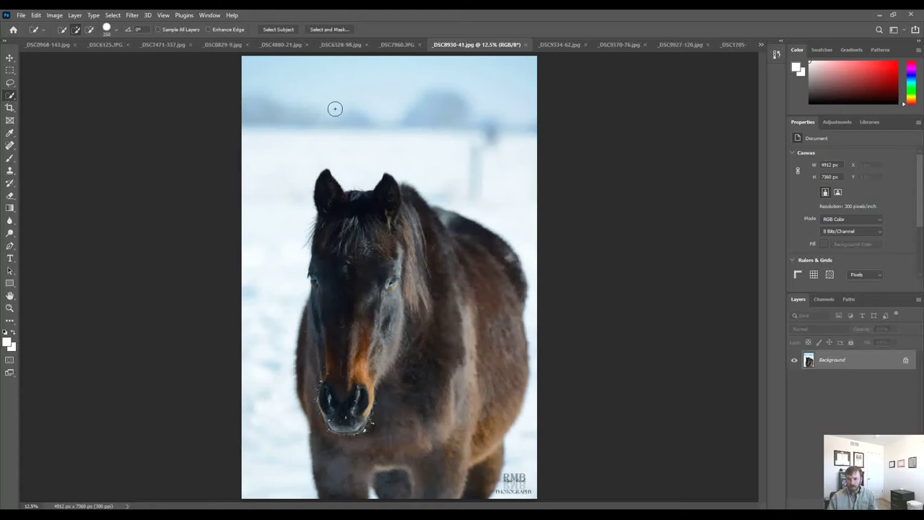
pyautogui.click(36, 15)
pyautogui.click(80, 263)
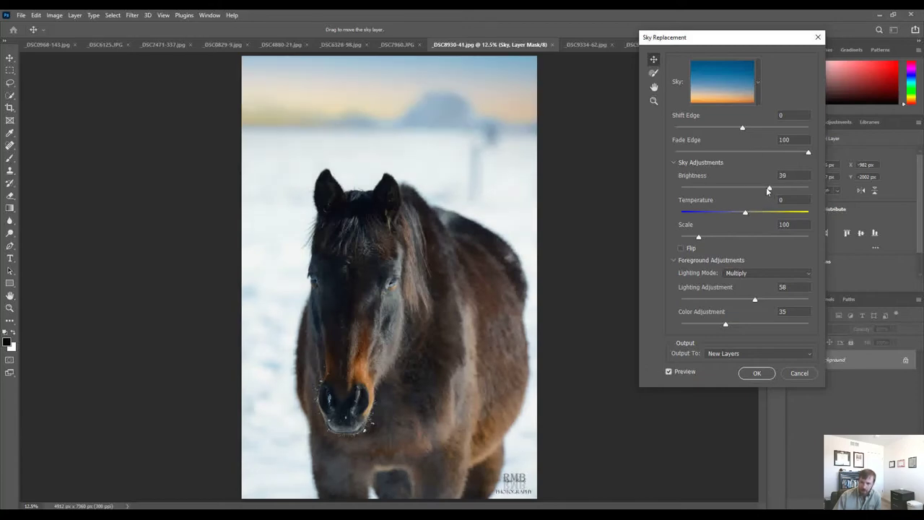
pyautogui.moveTo(769, 192); pyautogui.dragTo(772, 192)
pyautogui.moveTo(747, 216); pyautogui.dragTo(755, 216)
pyautogui.click(756, 373)
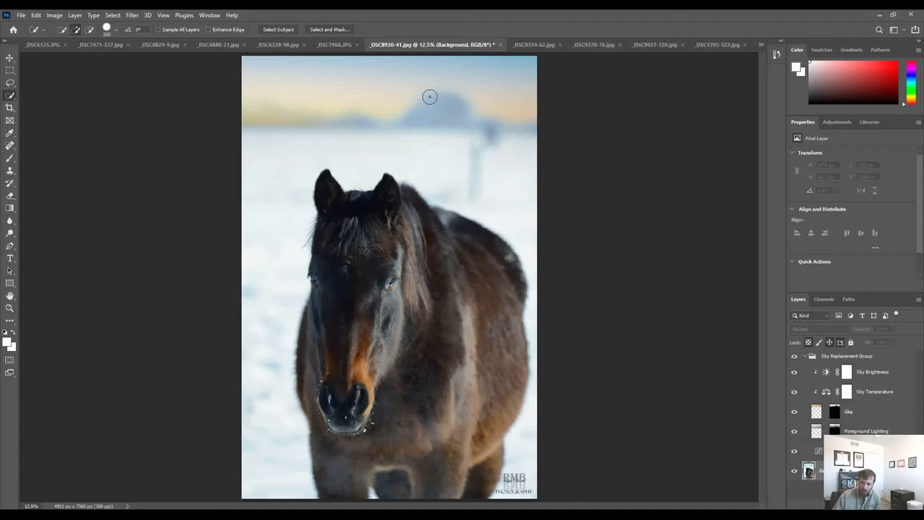
# Step: Switch to the photo _DSC9334-62.jpg and replace the shed behind the horse with snow from just below it using the Patch tool
pyautogui.click(538, 45)
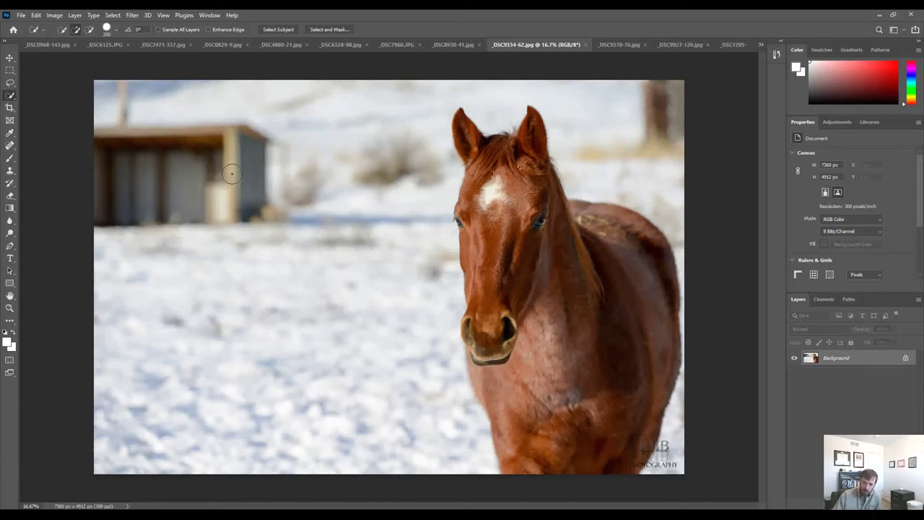
pyautogui.click(11, 147)
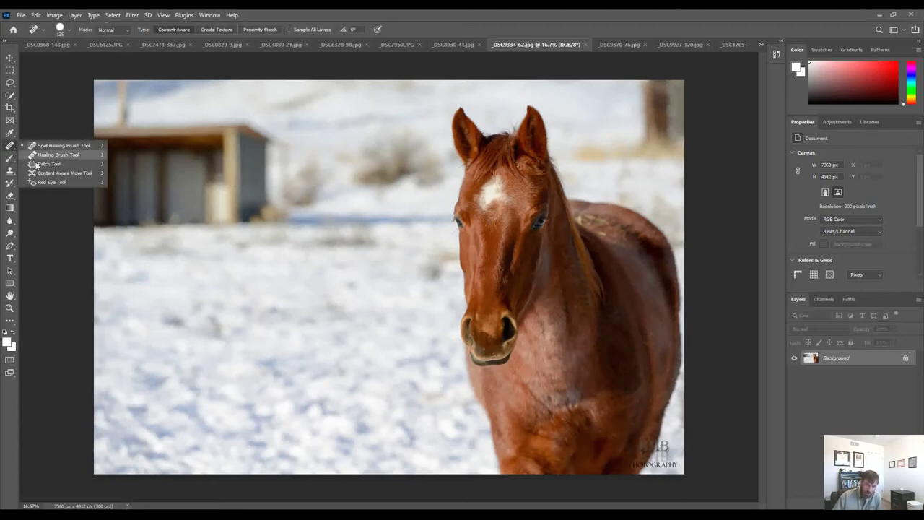
pyautogui.click(41, 169)
pyautogui.moveTo(94, 127)
pyautogui.mouseDown()
pyautogui.moveTo(262, 120)
pyautogui.moveTo(286, 138)
pyautogui.moveTo(298, 236)
pyautogui.moveTo(111, 238)
pyautogui.moveTo(85, 236)
pyautogui.moveTo(86, 228)
pyautogui.mouseUp()
pyautogui.moveTo(198, 166); pyautogui.dragTo(230, 271)
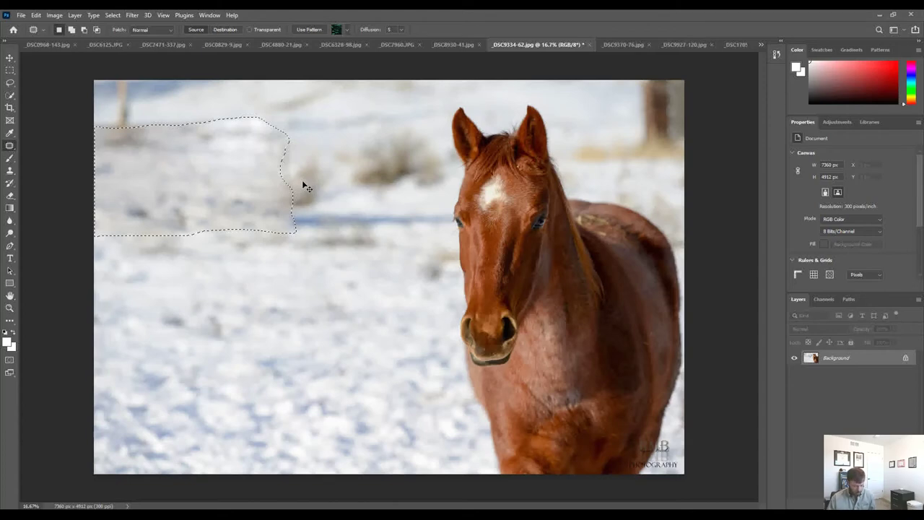
# Step: Undo the snow patch over the shed, restoring the shed and the selection around it
pyautogui.hotkey('ctrl', 'z')
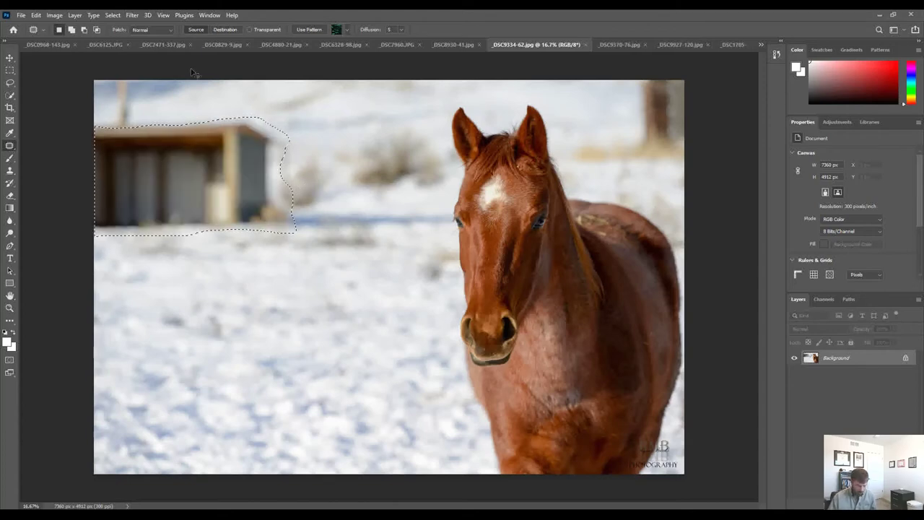
pyautogui.click(49, 15)
pyautogui.click(65, 35)
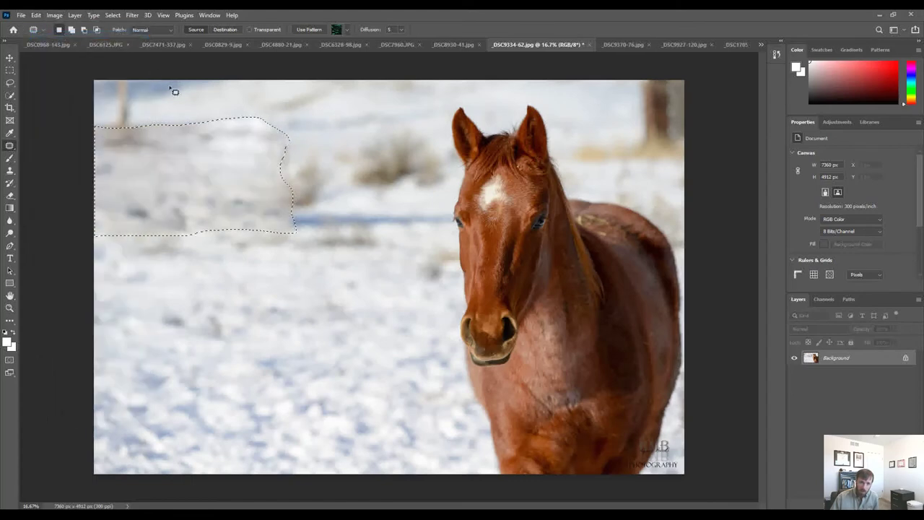
pyautogui.hotkey('ctrl', 'd')
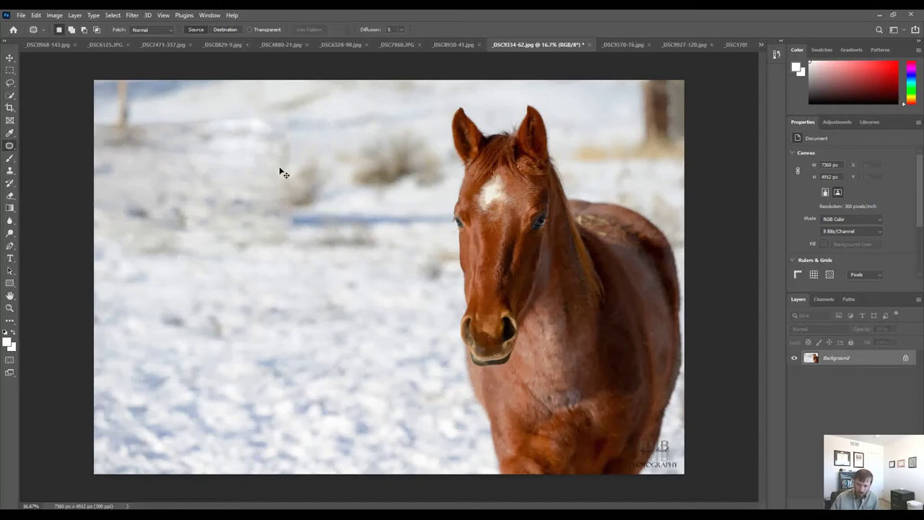
pyautogui.moveTo(278, 140)
pyautogui.mouseDown()
pyautogui.moveTo(91, 181)
pyautogui.moveTo(292, 216)
pyautogui.mouseUp()
pyautogui.click(36, 14)
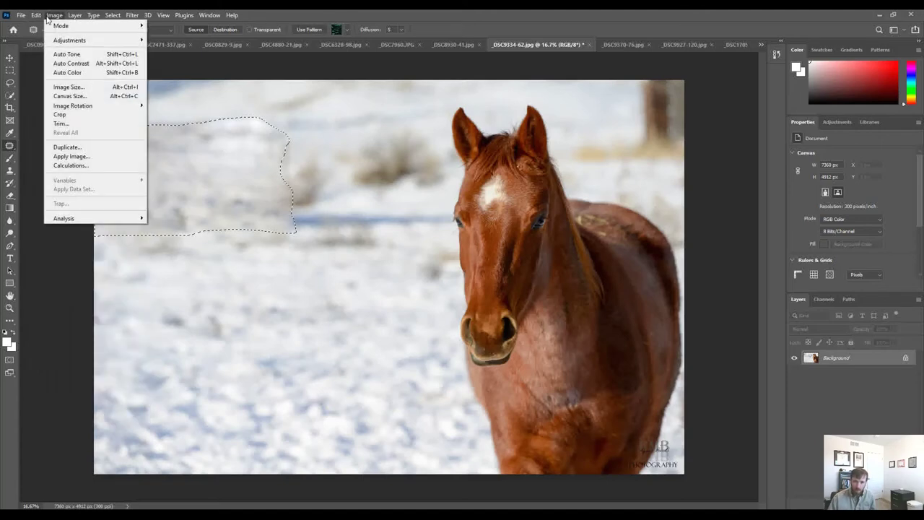
pyautogui.click(43, 26)
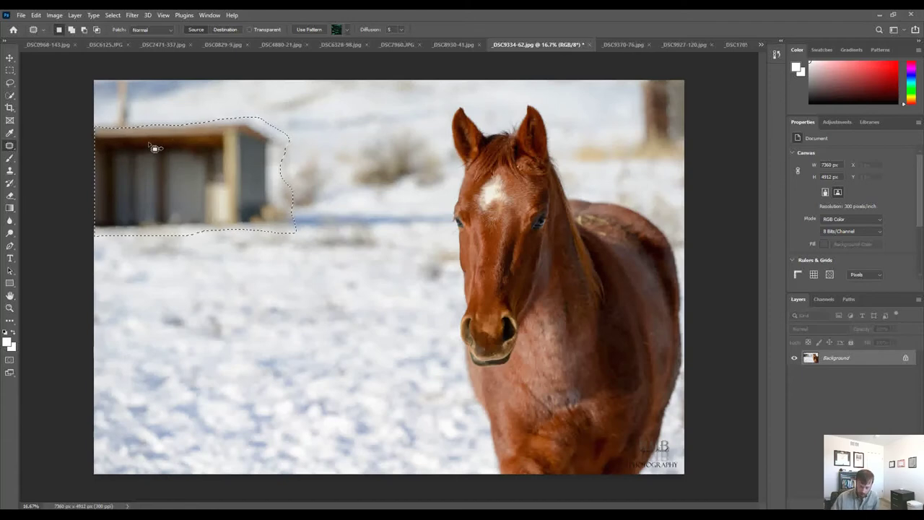
# Step: Fill the selected shed area using Content-Aware contents with color adaptation, Normal mode and 100% opacity, and clear the selection
pyautogui.hotkey('shift', 'BackSpace')
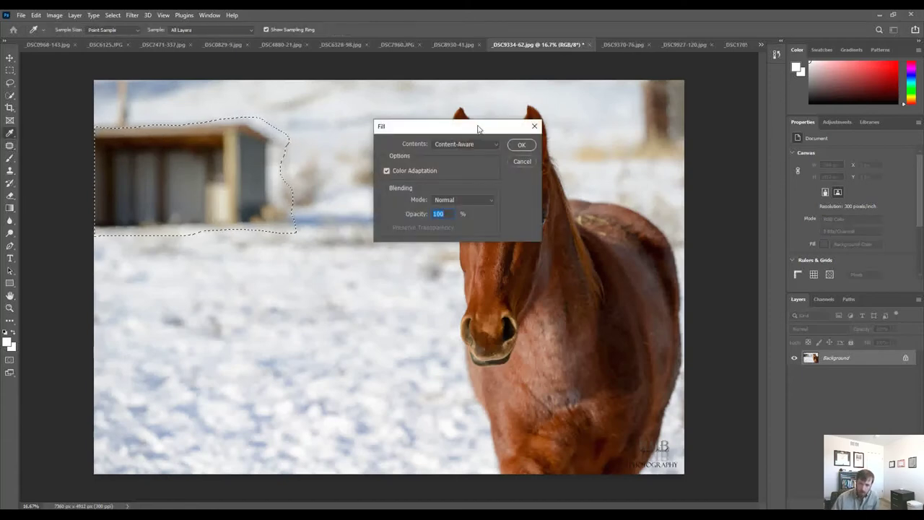
pyautogui.click(517, 145)
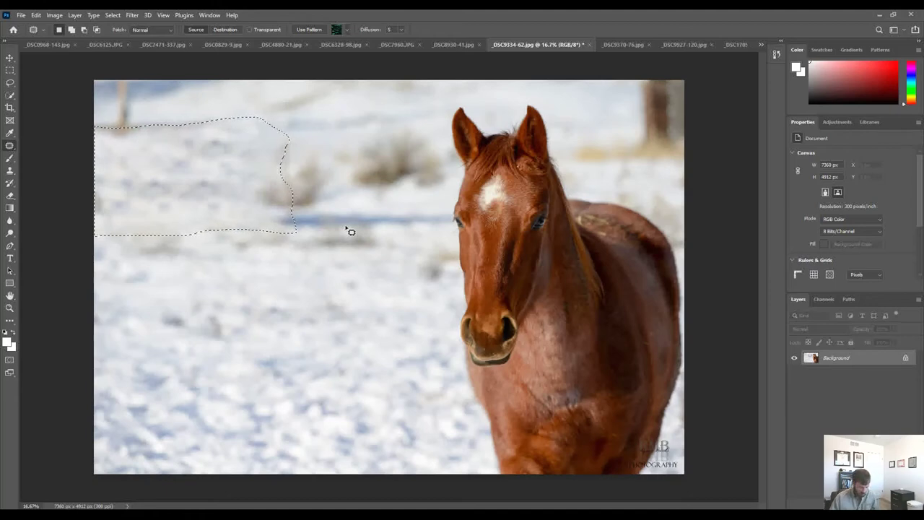
pyautogui.hotkey('ctrl', 'd')
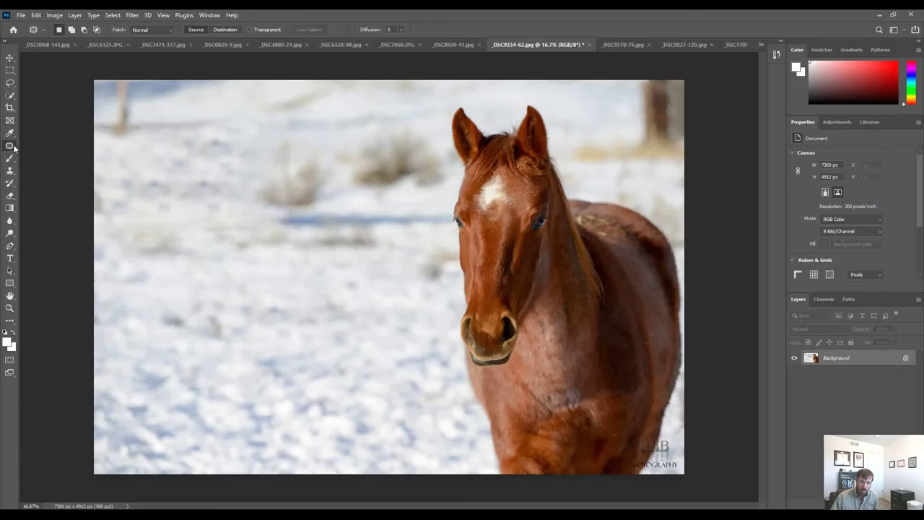
# Step: Clone a bush and snow into the area left of the existing bushes and over the wooden post, using a 500 px Clone Stamp
pyautogui.click(9, 171)
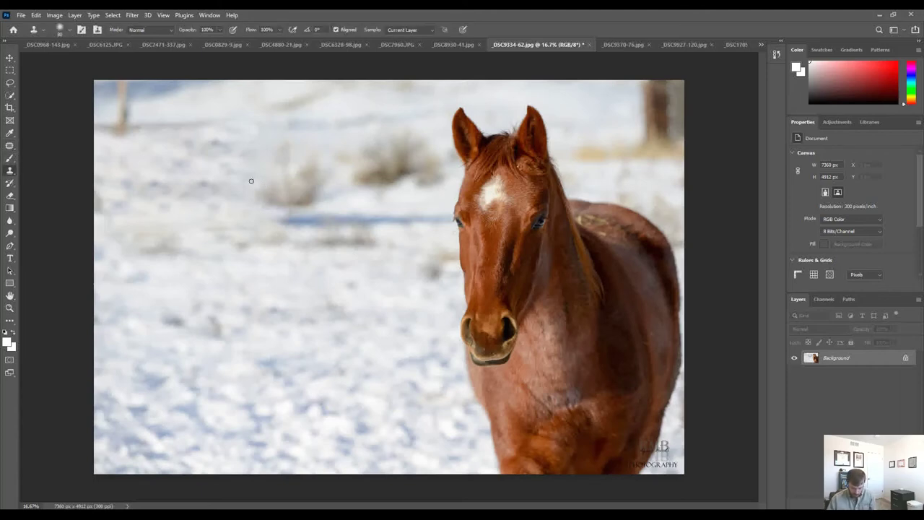
pyautogui.press(']')
pyautogui.press(']')
pyautogui.press(']')
pyautogui.press(']')
pyautogui.press(']')
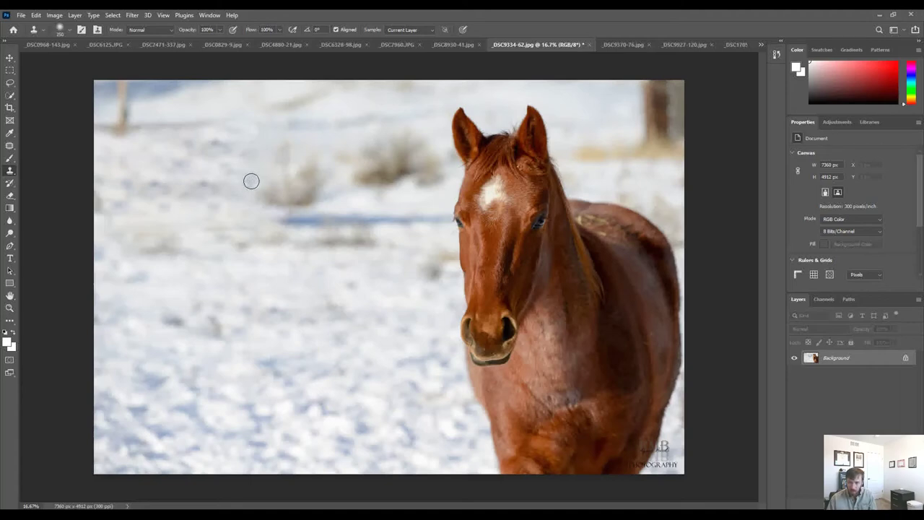
pyautogui.press(']')
pyautogui.press(']')
pyautogui.press(']')
pyautogui.moveTo(253, 165); pyautogui.dragTo(295, 186)
pyautogui.hotkey('ctrl', 'z')
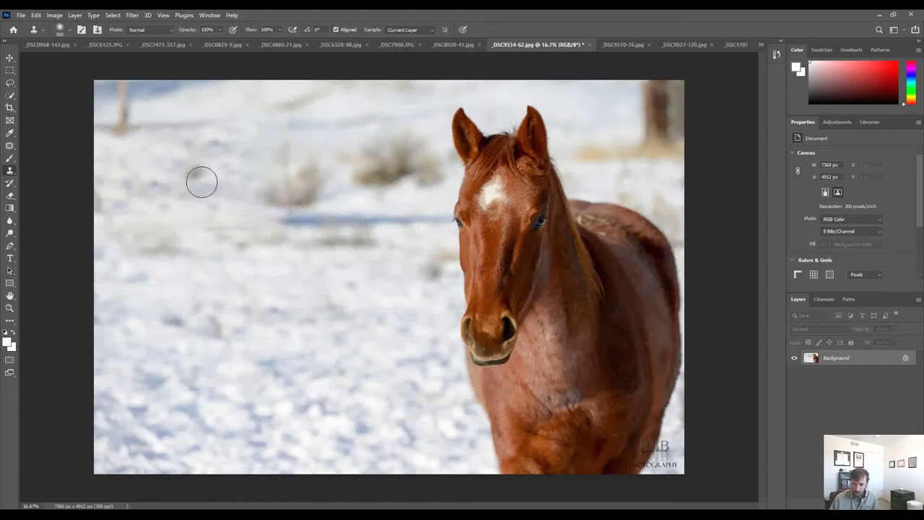
pyautogui.click(193, 208)
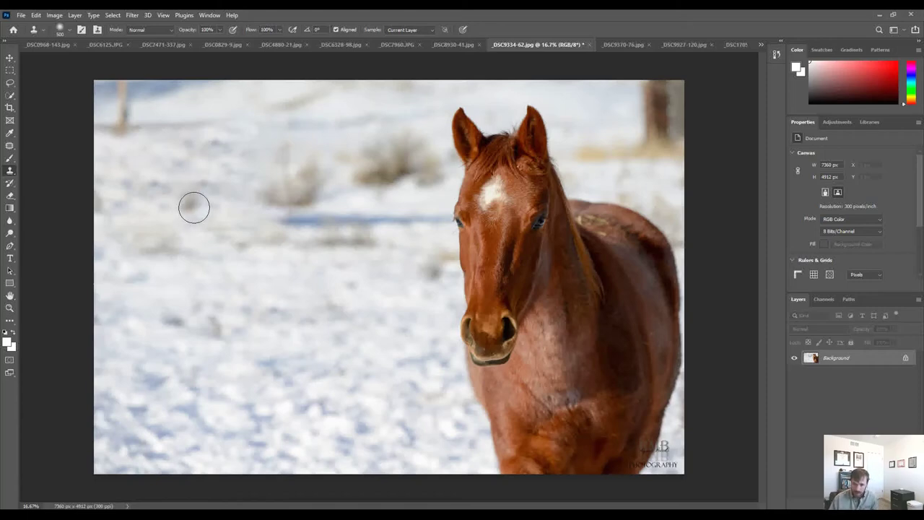
pyautogui.moveTo(194, 208)
pyautogui.mouseDown()
pyautogui.moveTo(137, 200)
pyautogui.moveTo(134, 189)
pyautogui.moveTo(156, 185)
pyautogui.moveTo(158, 169)
pyautogui.moveTo(173, 177)
pyautogui.moveTo(169, 164)
pyautogui.moveTo(186, 189)
pyautogui.moveTo(199, 193)
pyautogui.moveTo(208, 183)
pyautogui.moveTo(186, 190)
pyautogui.moveTo(171, 182)
pyautogui.moveTo(157, 197)
pyautogui.moveTo(235, 200)
pyautogui.moveTo(222, 189)
pyautogui.moveTo(220, 197)
pyautogui.moveTo(108, 201)
pyautogui.moveTo(111, 180)
pyautogui.moveTo(135, 178)
pyautogui.moveTo(106, 168)
pyautogui.moveTo(123, 147)
pyautogui.moveTo(109, 130)
pyautogui.moveTo(145, 126)
pyautogui.moveTo(125, 116)
pyautogui.moveTo(135, 94)
pyautogui.moveTo(105, 92)
pyautogui.mouseUp()
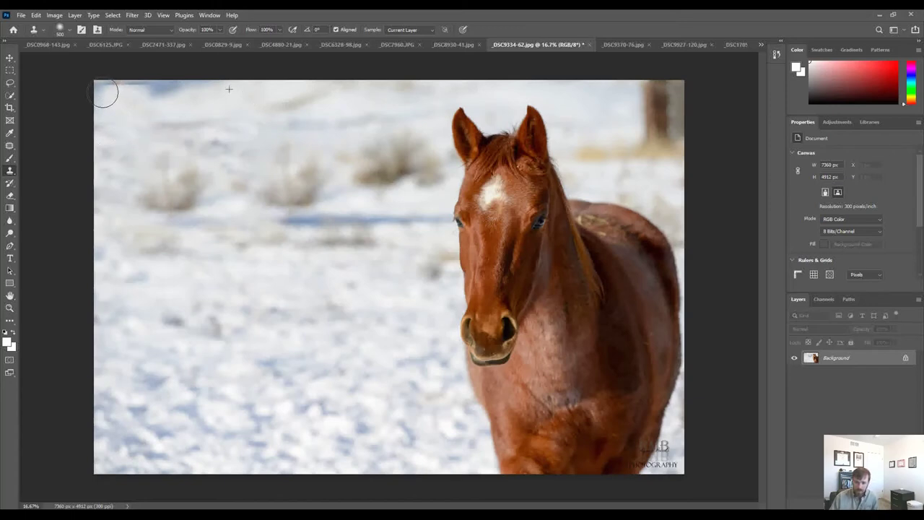
pyautogui.hotkey('ctrl', 'z')
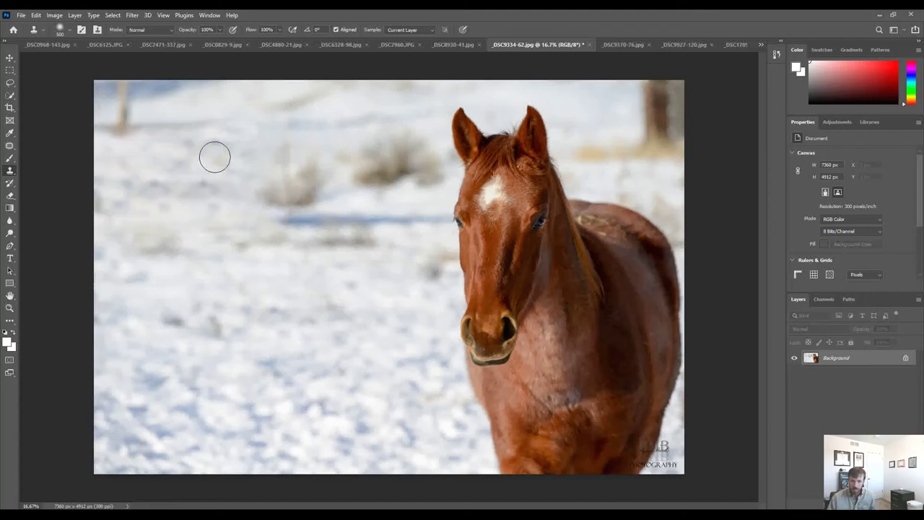
pyautogui.click(37, 14)
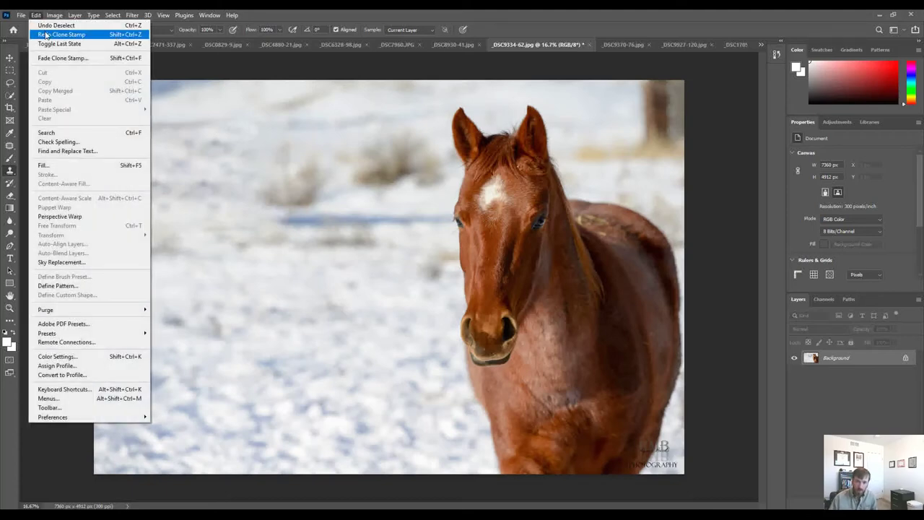
pyautogui.click(44, 33)
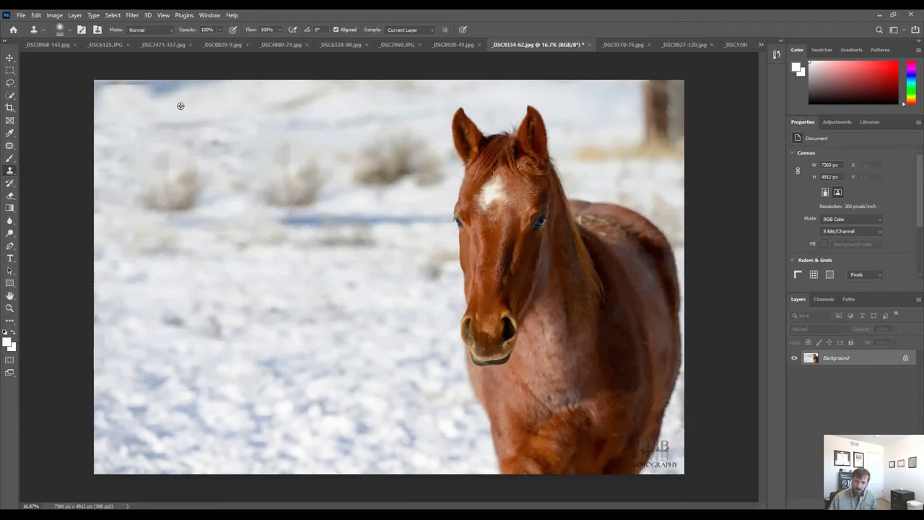
# Step: Clone clean snow over the leftover post fragment and blue patches along the photo's upper-left edge
pyautogui.keyDown('alt'); pyautogui.click(140, 102); pyautogui.keyUp('alt')
pyautogui.moveTo(161, 105)
pyautogui.mouseDown()
pyautogui.moveTo(114, 92)
pyautogui.moveTo(157, 110)
pyautogui.mouseUp()
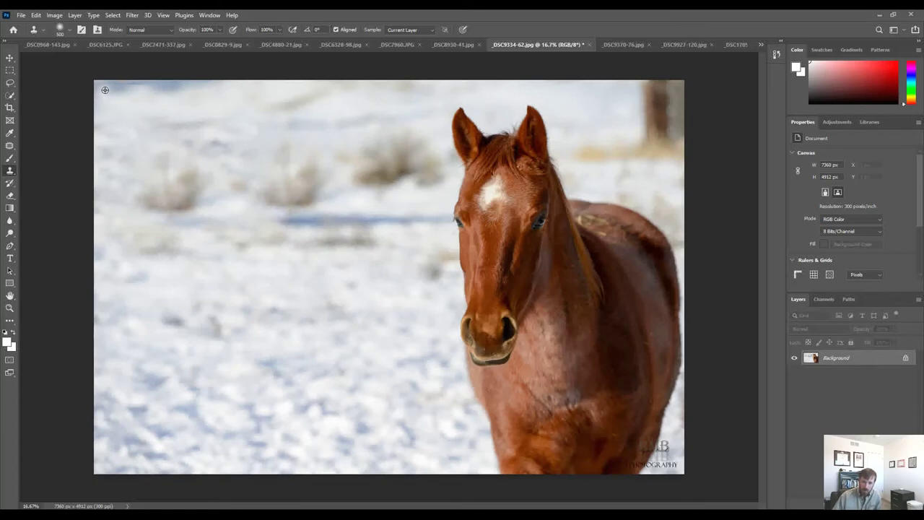
pyautogui.moveTo(106, 88); pyautogui.dragTo(224, 88)
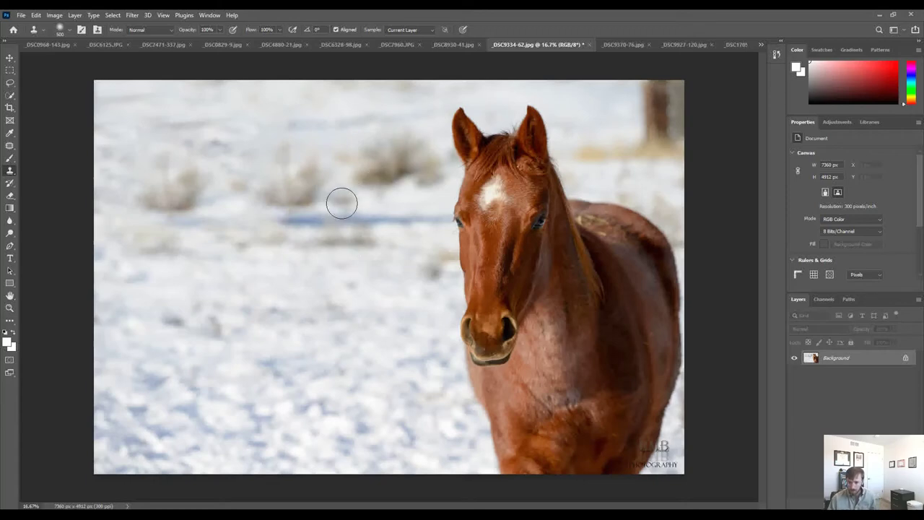
# Step: Clone snow over the blue shadow streak below the bushes with a smaller Clone Stamp brush
pyautogui.press('[')
pyautogui.press('[')
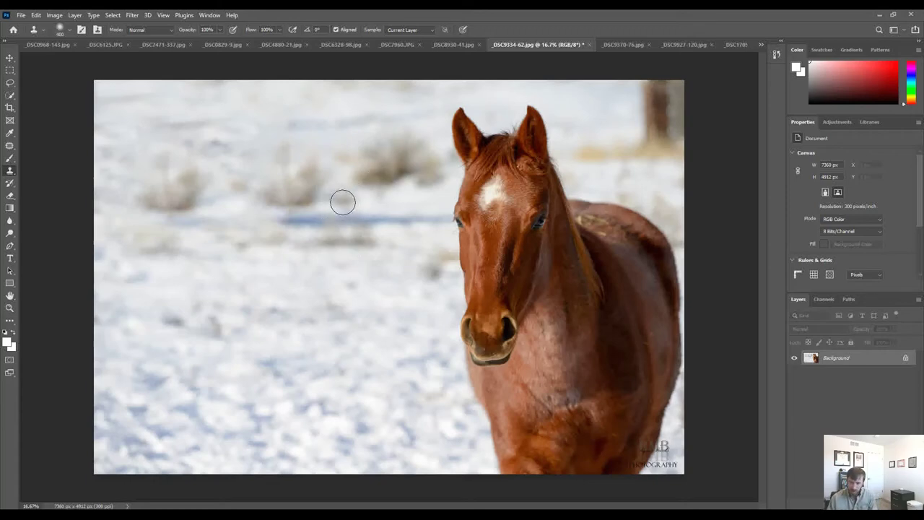
pyautogui.press('[')
pyautogui.press('[')
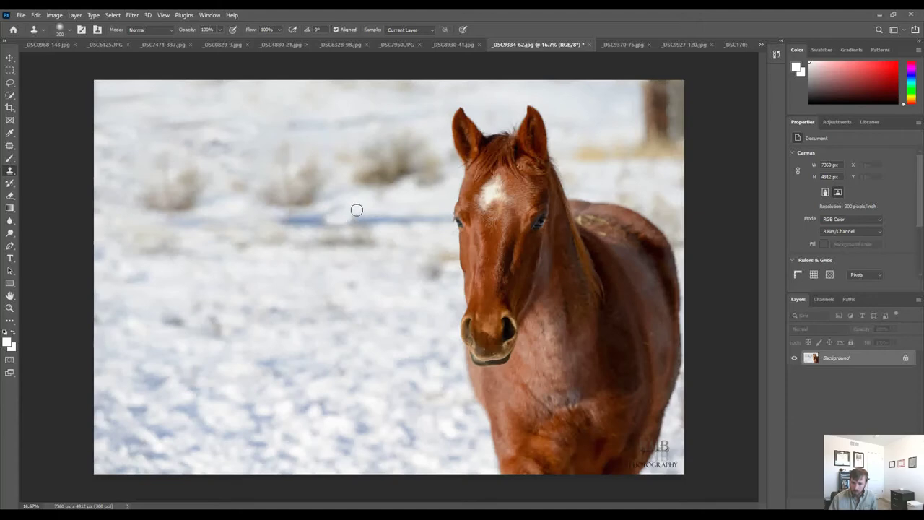
pyautogui.moveTo(364, 217); pyautogui.dragTo(384, 217)
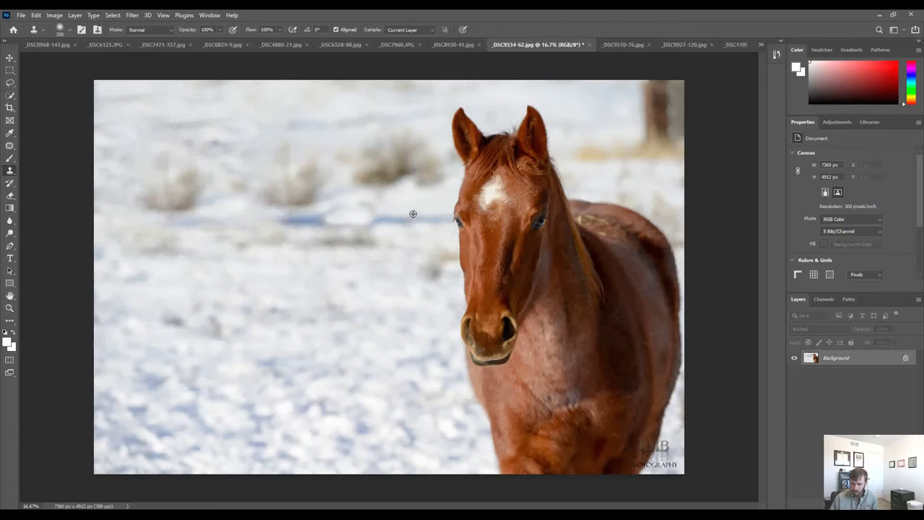
pyautogui.moveTo(412, 216)
pyautogui.mouseDown()
pyautogui.moveTo(371, 212)
pyautogui.moveTo(414, 222)
pyautogui.moveTo(443, 214)
pyautogui.moveTo(344, 216)
pyautogui.moveTo(346, 205)
pyautogui.moveTo(346, 213)
pyautogui.mouseUp()
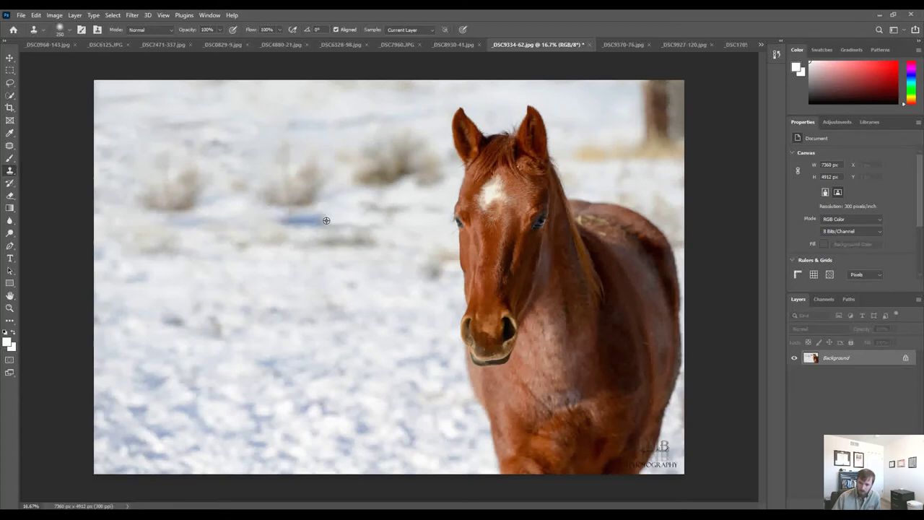
pyautogui.keyDown('alt'); pyautogui.click(326, 220); pyautogui.keyUp('alt')
pyautogui.keyDown('alt'); pyautogui.click(294, 218); pyautogui.keyUp('alt')
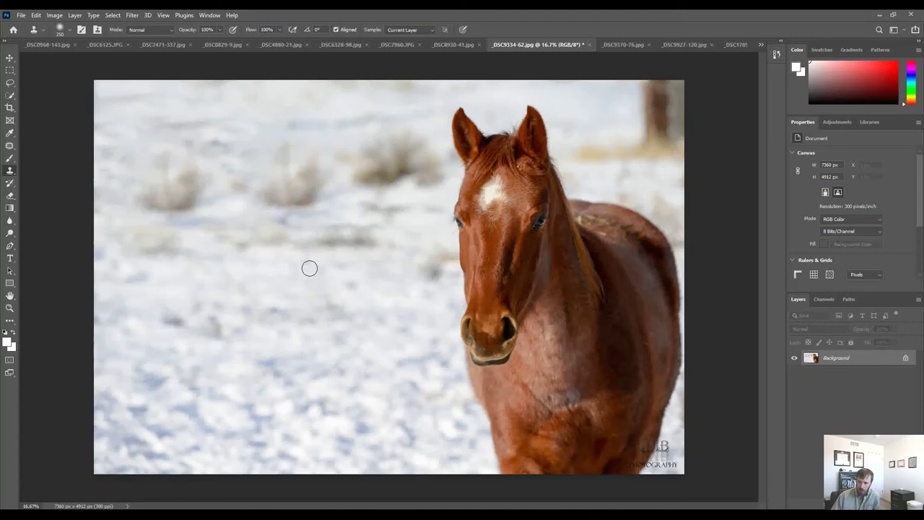
# Step: Heal the repeated marks in the snow near the photo's upper-left corner with a 250 px Content-Aware Spot Healing Brush
pyautogui.click(10, 145)
pyautogui.click(32, 145)
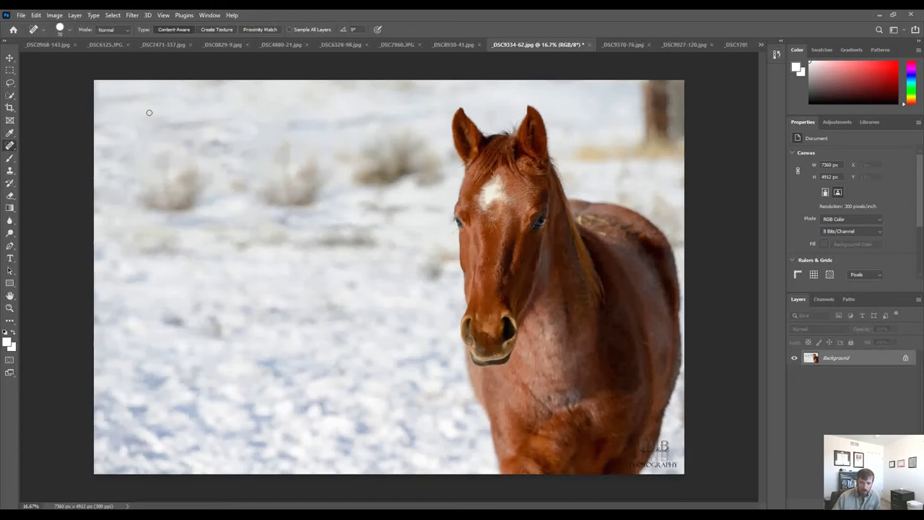
pyautogui.press(']')
pyautogui.press(']')
pyautogui.press(']')
pyautogui.press(']')
pyautogui.press(']')
pyautogui.press(']')
pyautogui.press(']')
pyautogui.press(']')
pyautogui.press(']')
pyautogui.press(']')
pyautogui.press(']')
pyautogui.press(']')
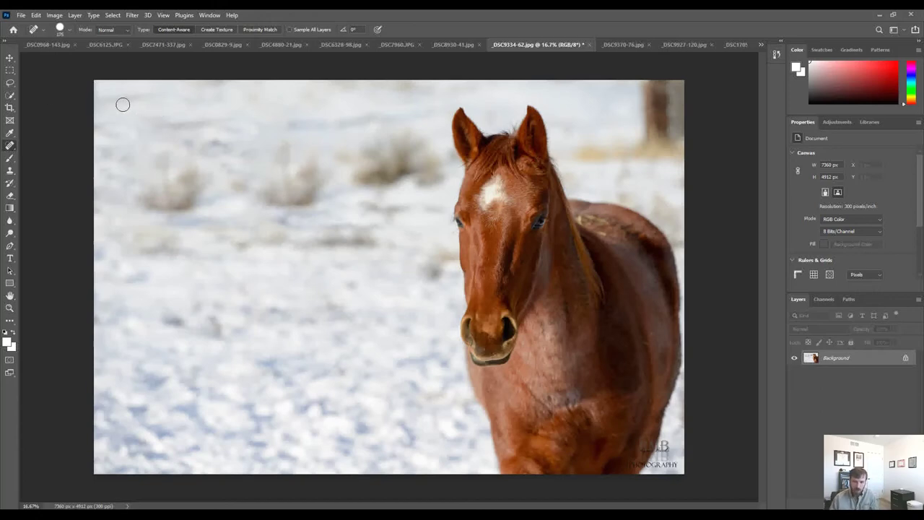
pyautogui.click(109, 99)
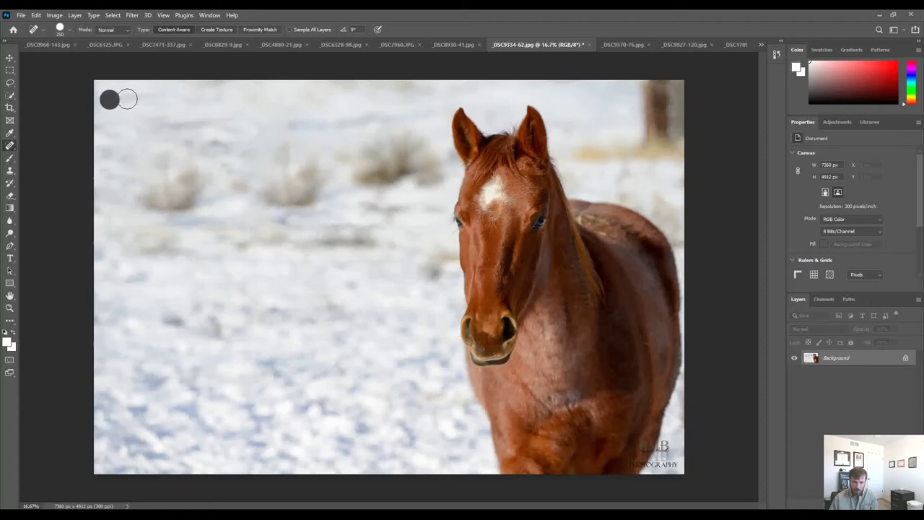
pyautogui.click(127, 98)
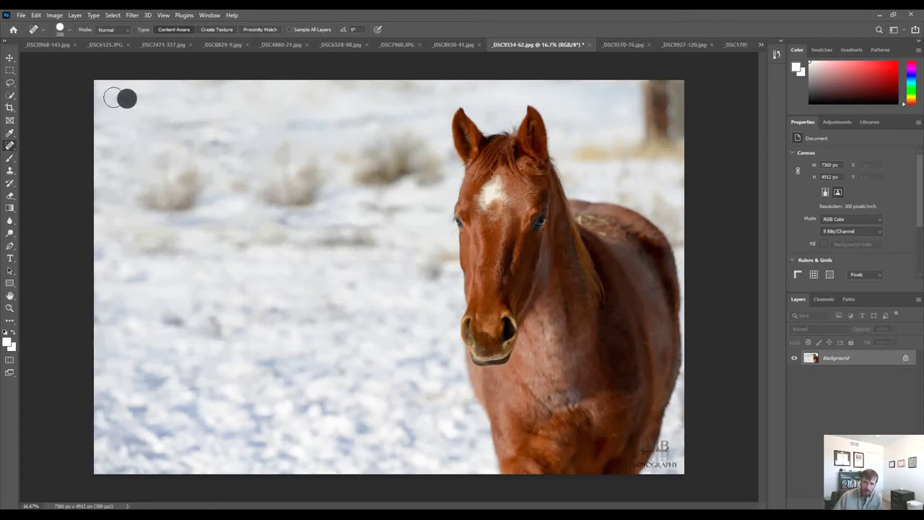
pyautogui.click(139, 96)
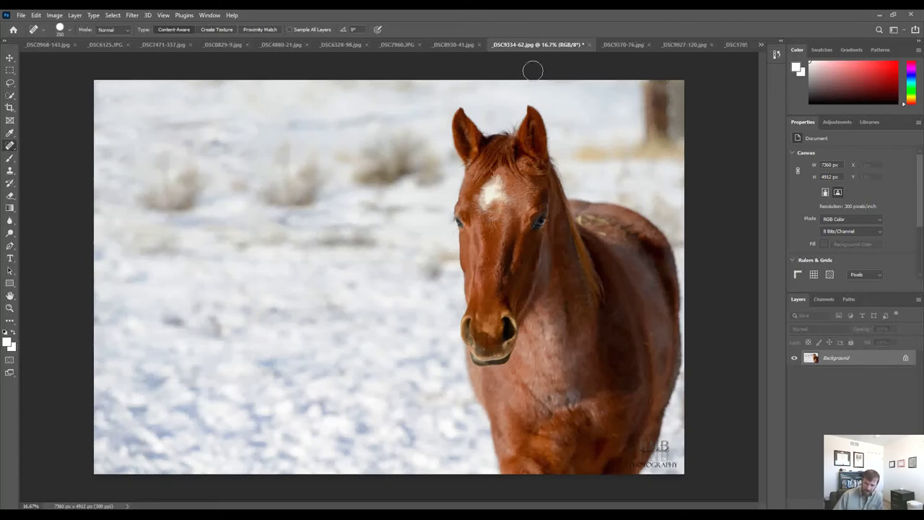
# Step: Switch to the photo _DSC9370-76.jpg and view the Gradient tool's basic presets
pyautogui.click(626, 44)
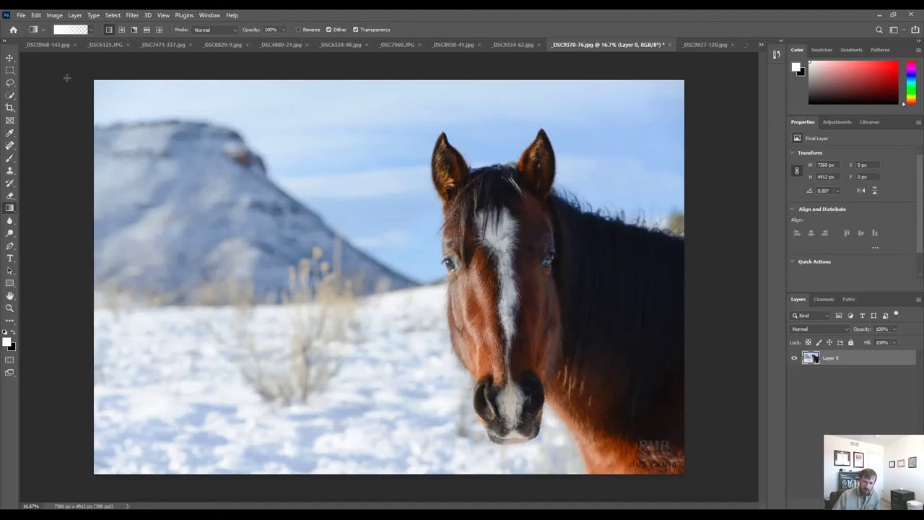
pyautogui.click(91, 31)
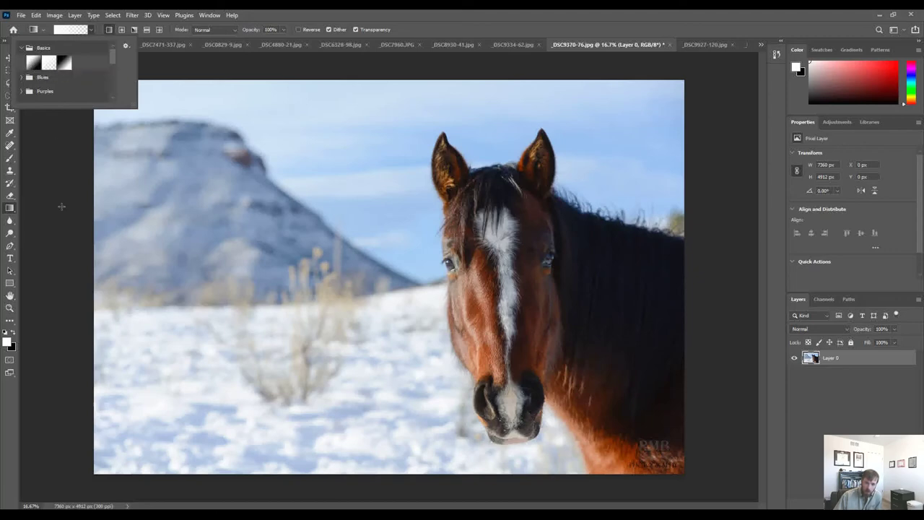
pyautogui.click(58, 262)
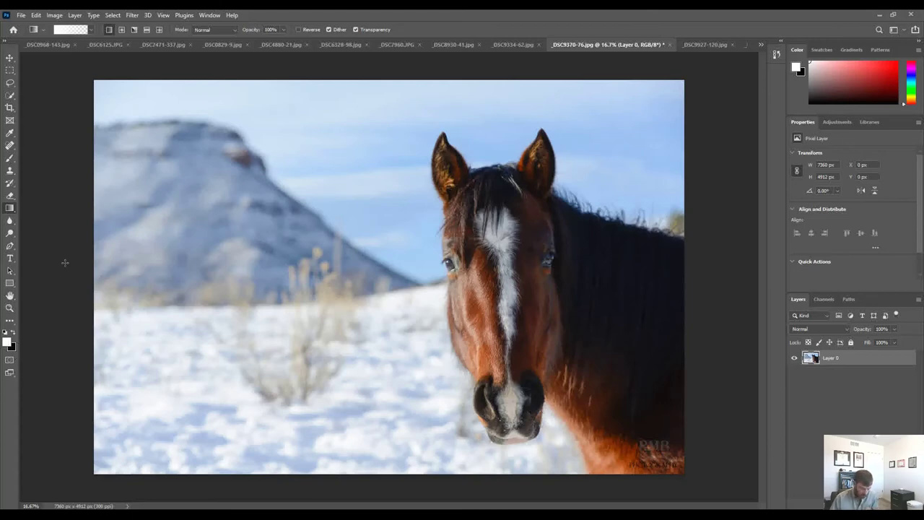
# Step: Try a black-to-transparent linear gradient from beyond the photo's left edge toward the horse, undo it, and restore white as the foreground color
pyautogui.press('x')
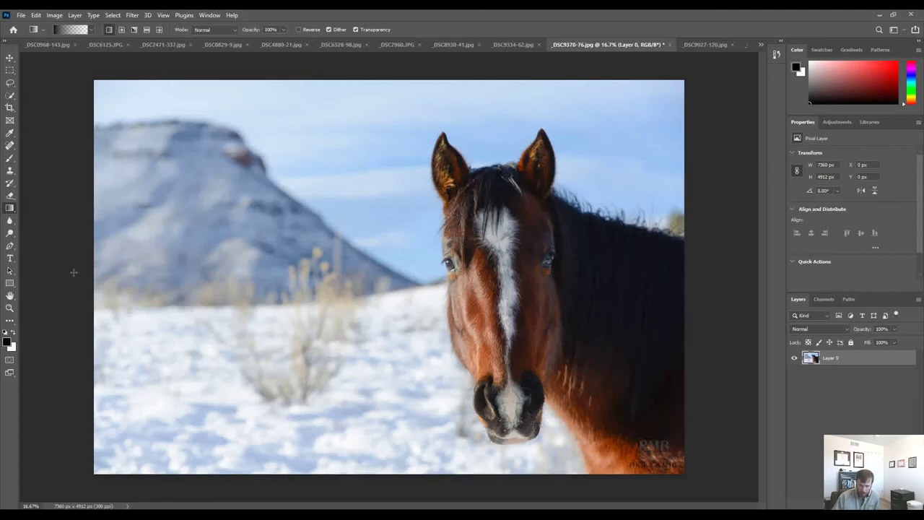
pyautogui.moveTo(66, 269); pyautogui.dragTo(368, 274)
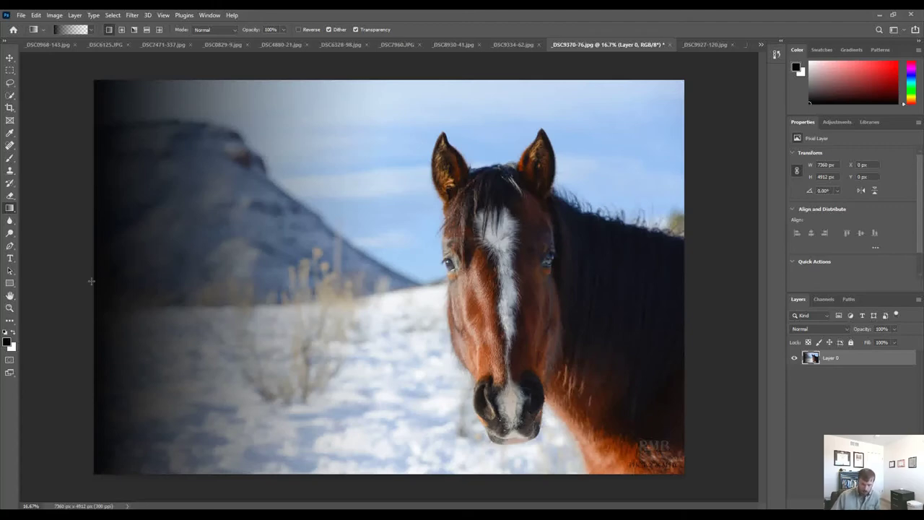
pyautogui.hotkey('ctrl', 'z')
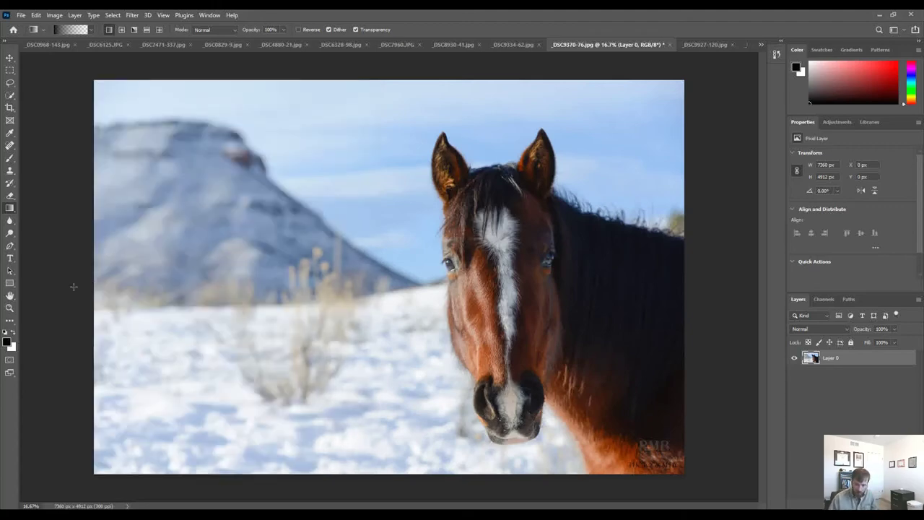
pyautogui.press('x')
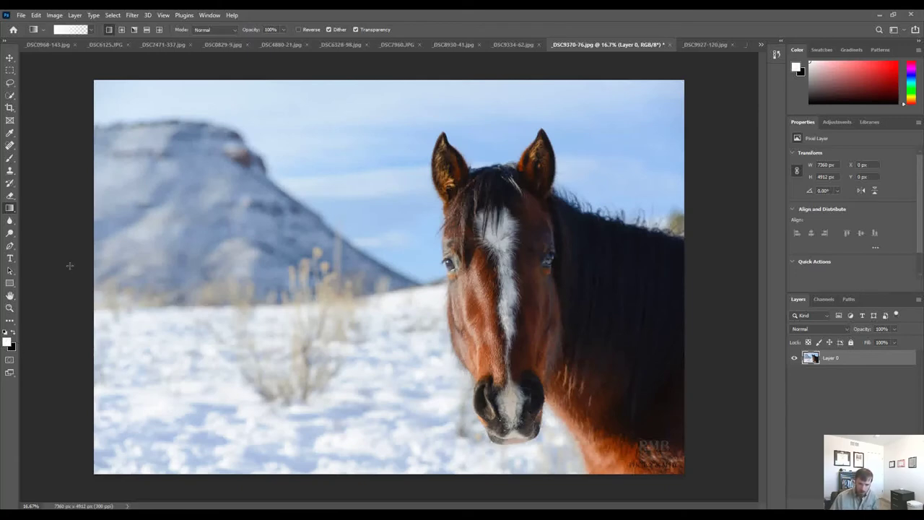
# Step: Fade the snowy hill beside the horse into white with three overlapping white-to-transparent linear gradients running toward the horse's face
pyautogui.moveTo(69, 266); pyautogui.dragTo(414, 267)
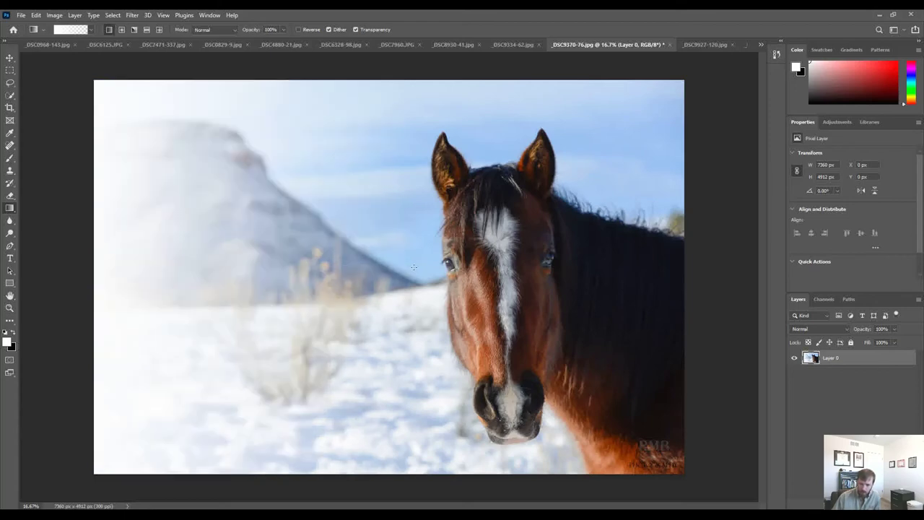
pyautogui.moveTo(88, 266); pyautogui.dragTo(443, 265)
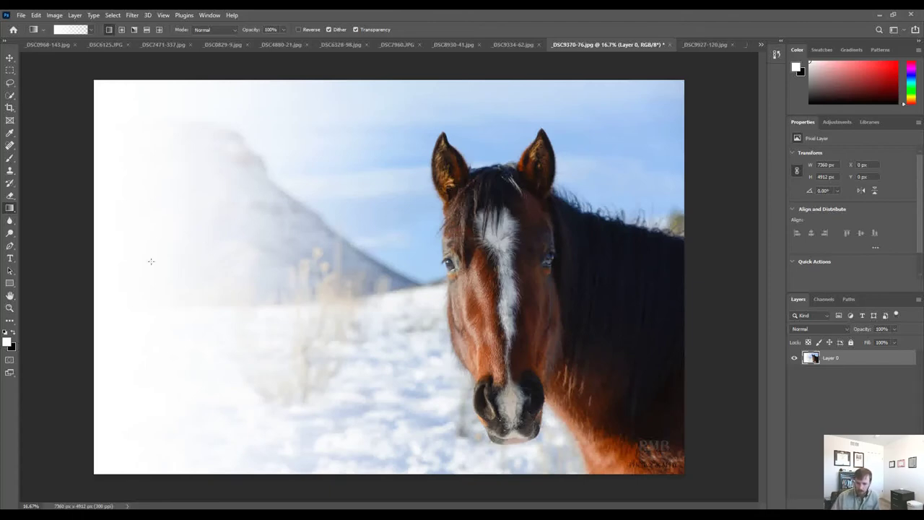
pyautogui.moveTo(179, 264); pyautogui.dragTo(433, 263)
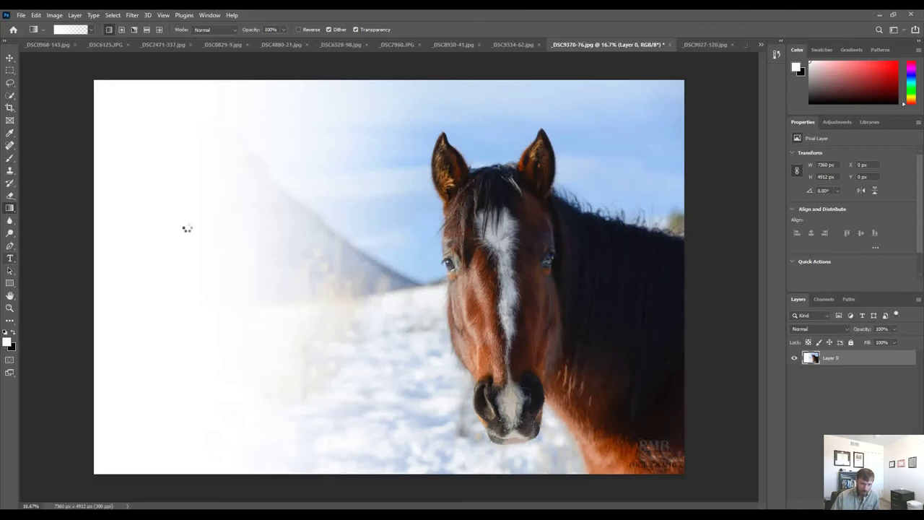
# Step: Add the black 200 pt text "Happy Holidays" on two lines over the white faded area
pyautogui.press('t')
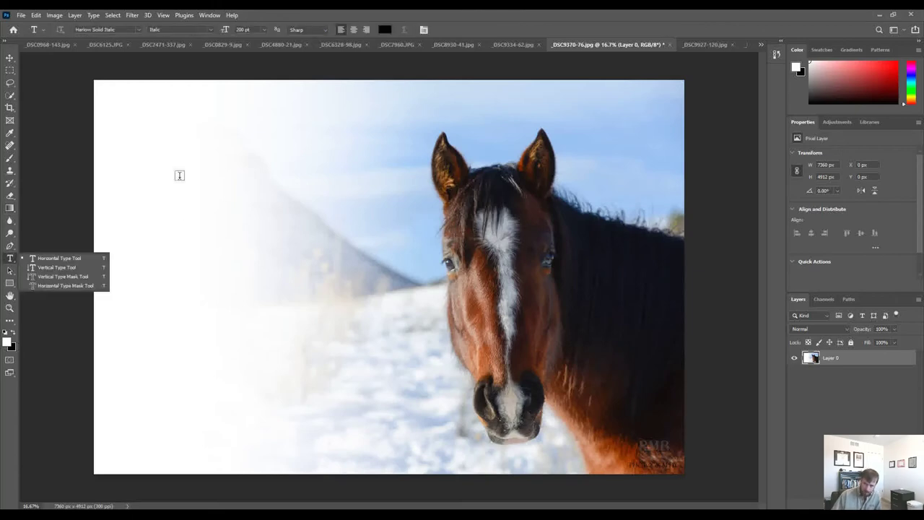
pyautogui.click(148, 218)
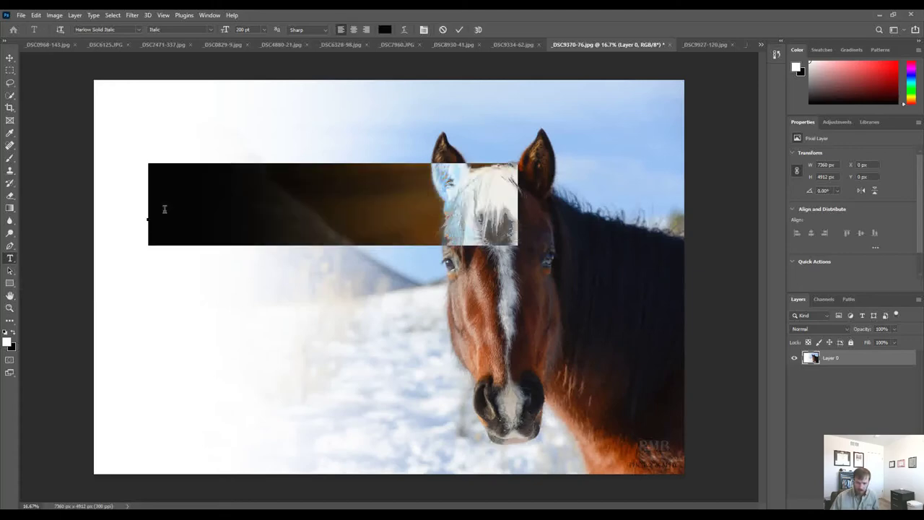
pyautogui.write('H')
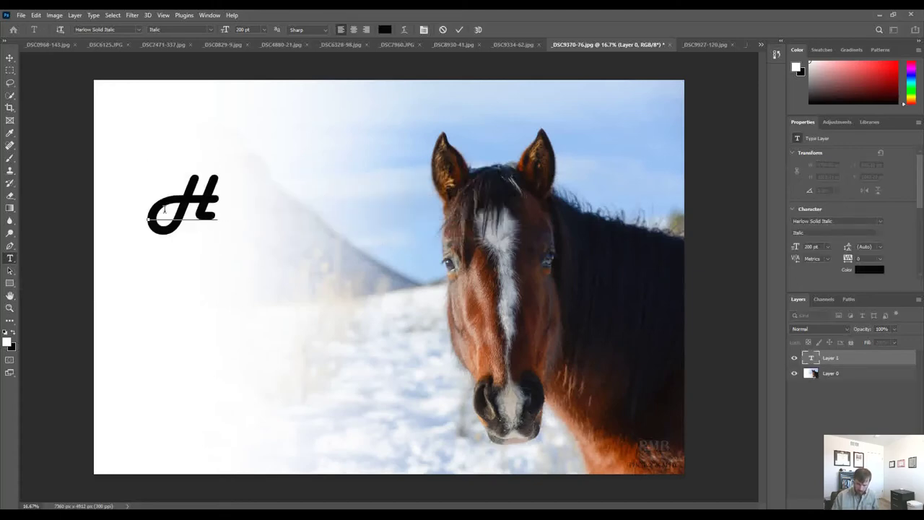
pyautogui.write('appy')
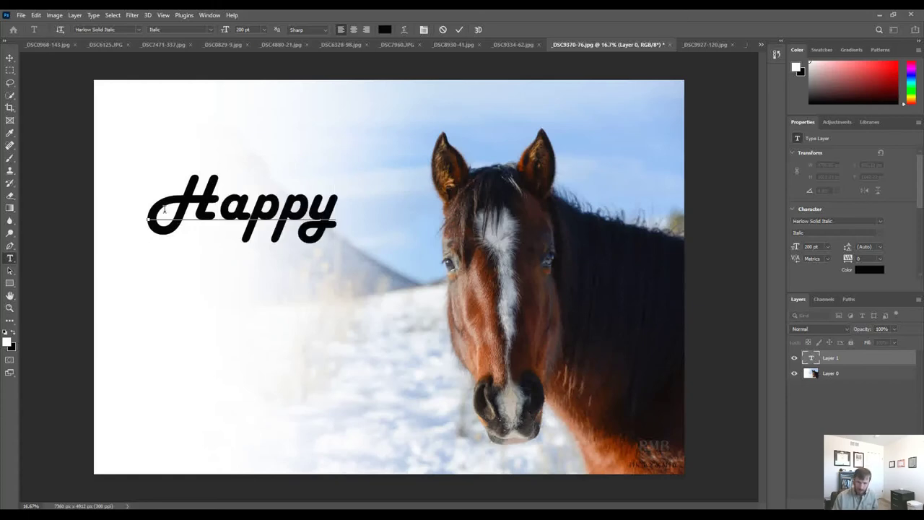
pyautogui.write('Holi ')
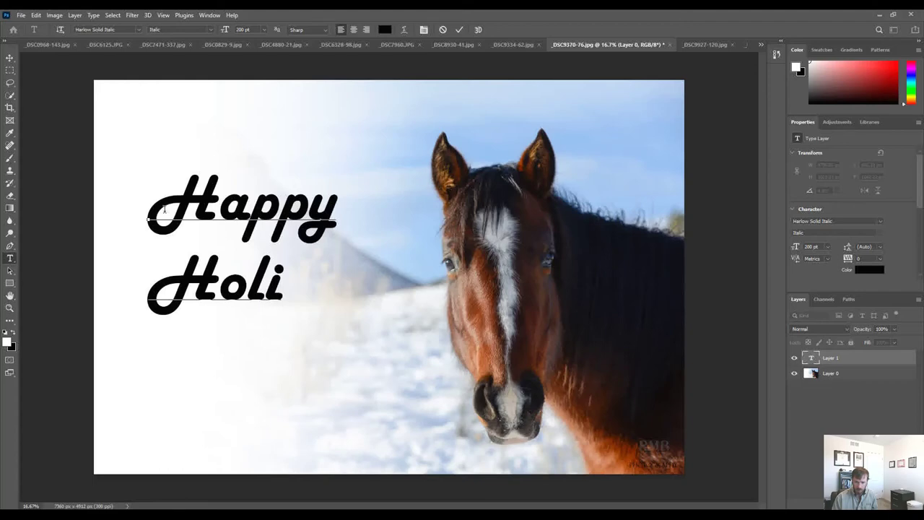
pyautogui.write('days')
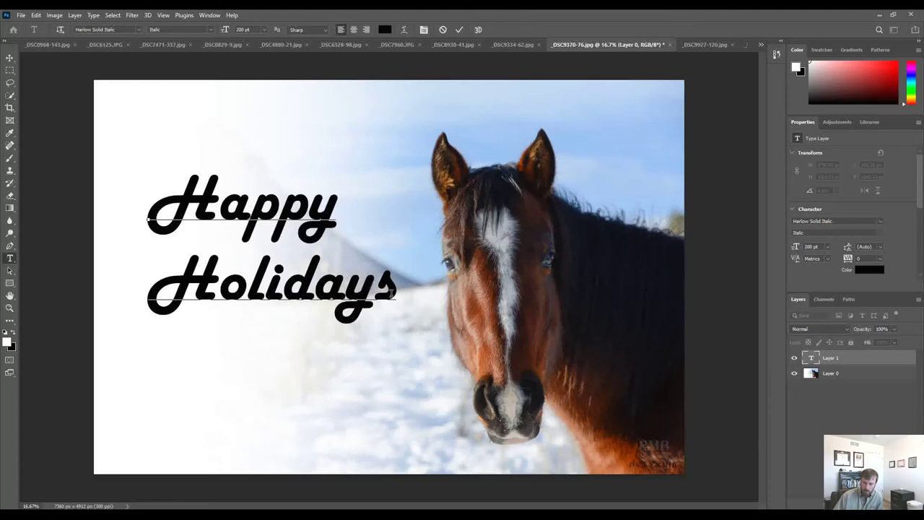
# Step: Center-align the two text lines and move the text fully inside the photo, over the faded area beside the horse
pyautogui.hotkey('ctrl', 'a')
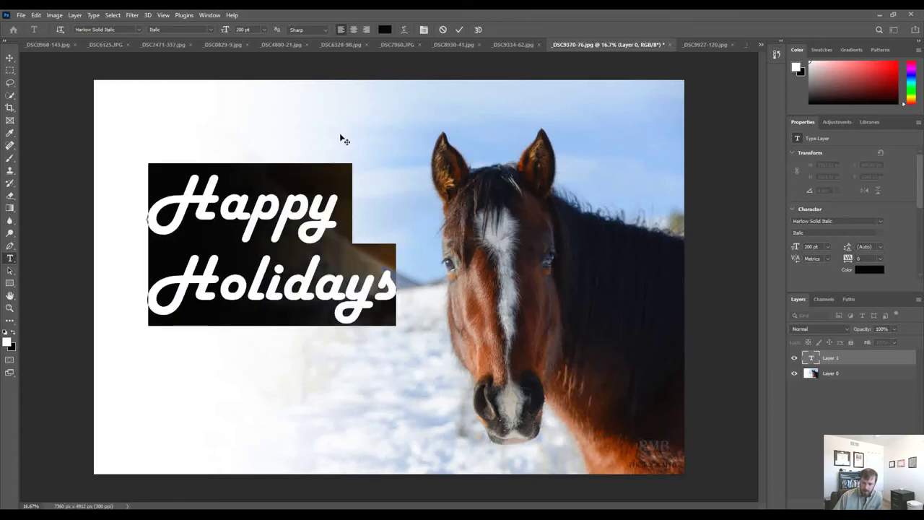
pyautogui.click(353, 30)
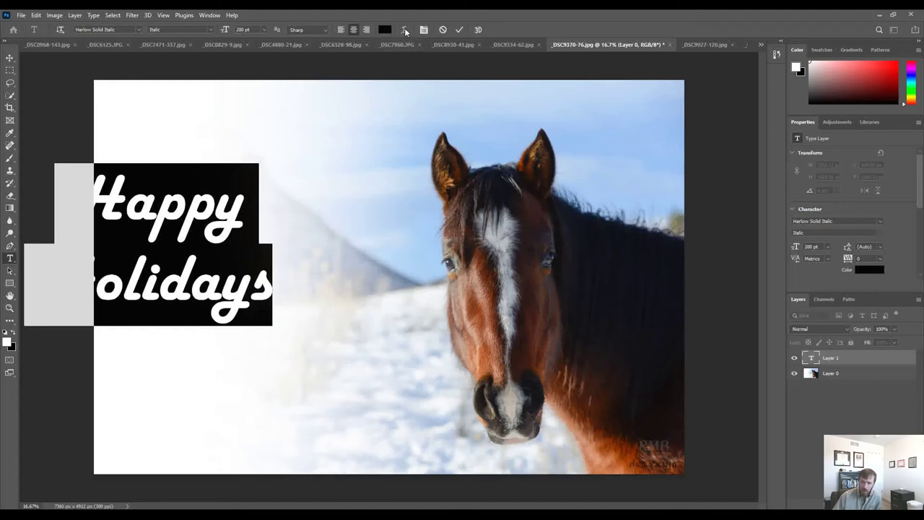
pyautogui.click(460, 30)
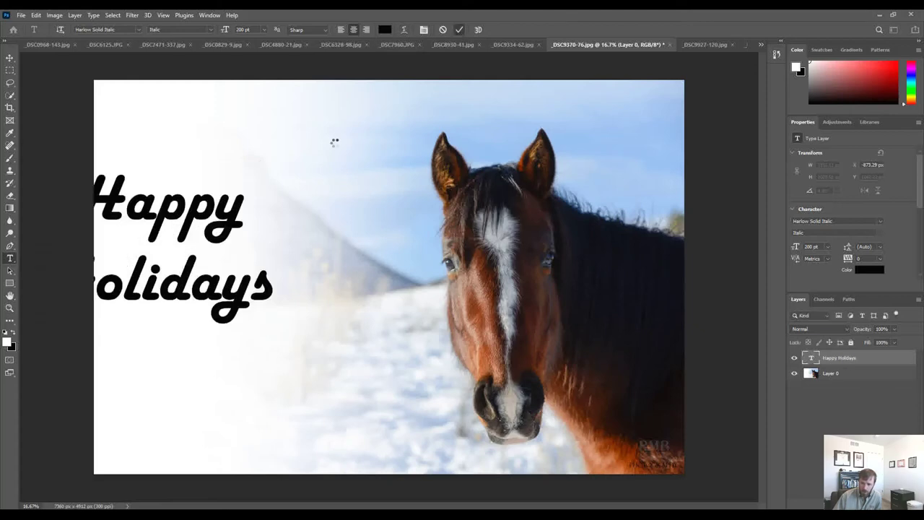
pyautogui.click(10, 57)
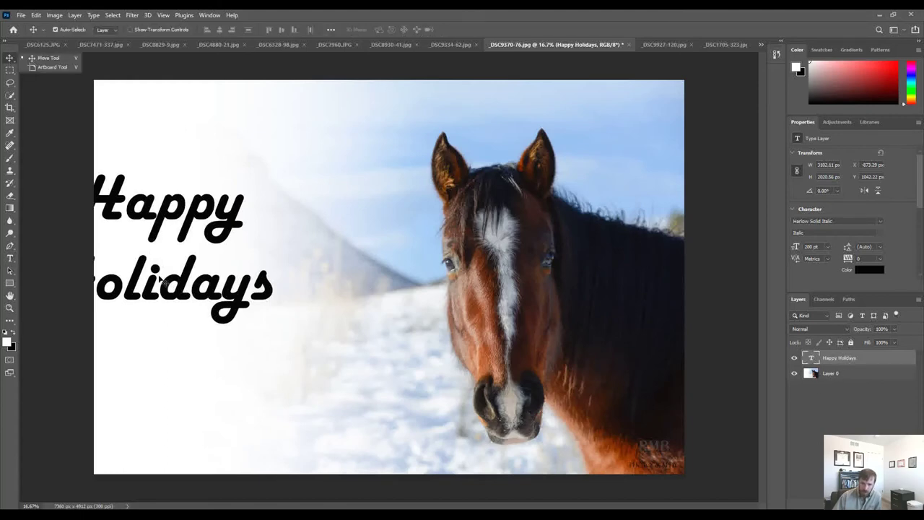
pyautogui.moveTo(198, 299); pyautogui.dragTo(276, 305)
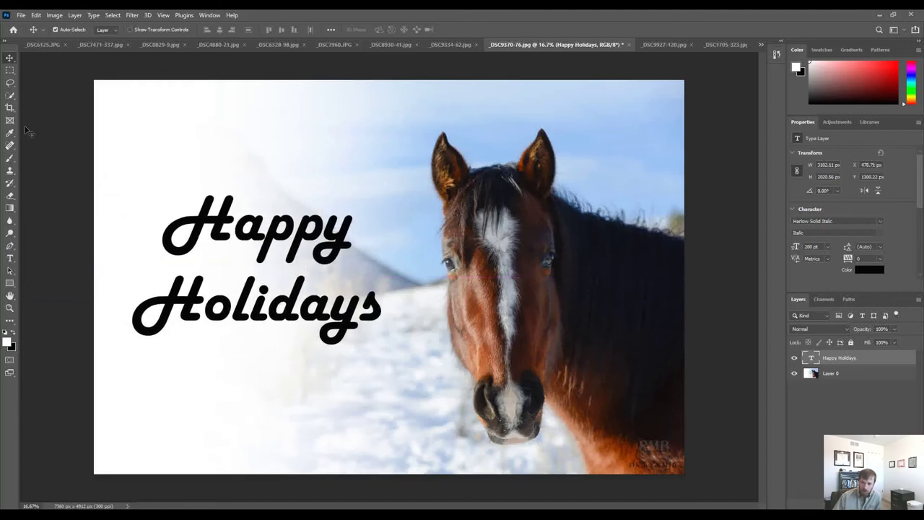
# Step: Try other fonts on the Happy Holidays text, including Centaur, Copperplate Gothic Light and Goudy Stout, and cancel the font change
pyautogui.click(13, 258)
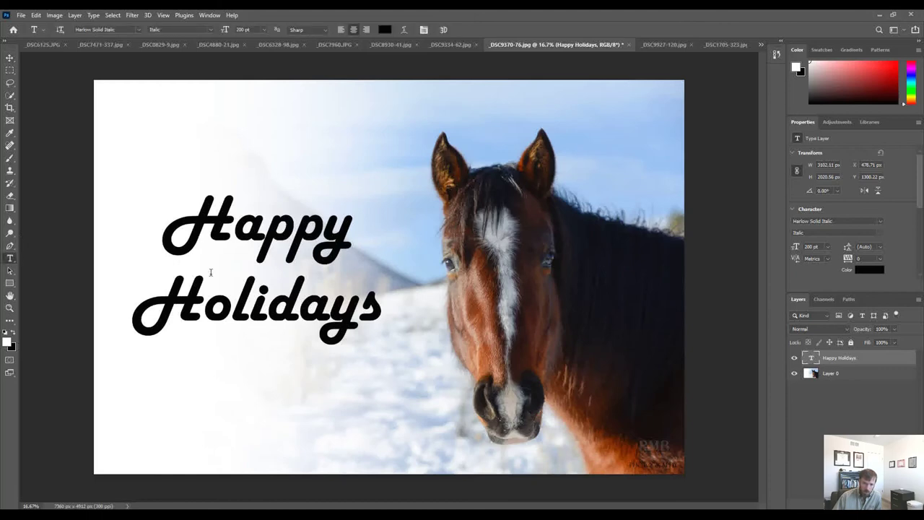
pyautogui.moveTo(375, 309); pyautogui.dragTo(129, 81)
pyautogui.click(137, 29)
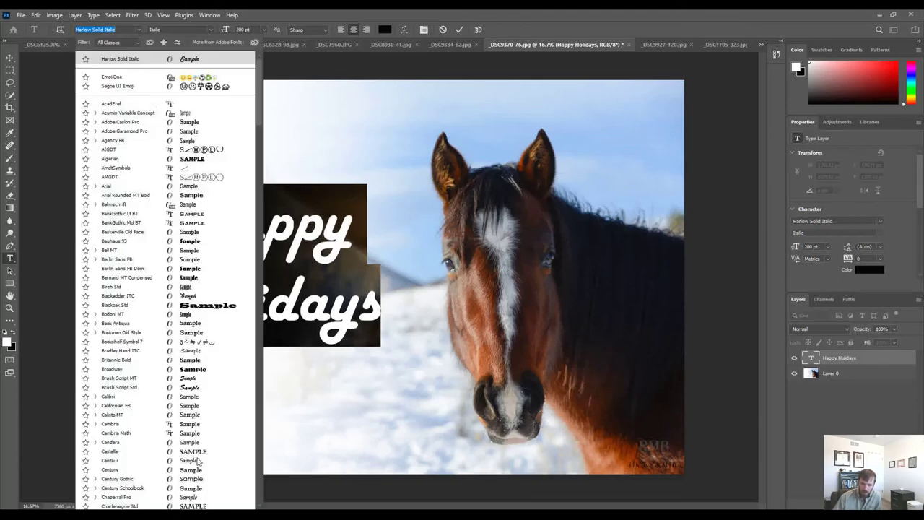
pyautogui.scroll(-1, 186, 326)
pyautogui.press('Down')
pyautogui.press('Down')
pyautogui.press('Down')
pyautogui.press('Down')
pyautogui.press('Down')
pyautogui.press('Down')
pyautogui.press('Down')
pyautogui.press('Down')
pyautogui.press('Down')
pyautogui.press('Down')
pyautogui.press('Down')
pyautogui.press('Down')
pyautogui.press('Down')
pyautogui.press('Down')
pyautogui.press('Down')
pyautogui.press('Down')
pyautogui.press('Down')
pyautogui.press('Down')
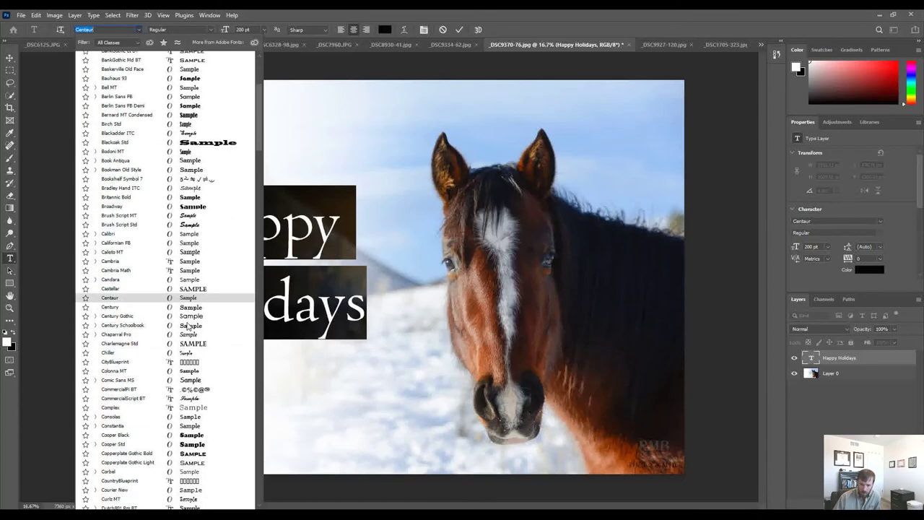
pyautogui.press('Down')
pyautogui.press('Down')
pyautogui.press('Down')
pyautogui.press('Down')
pyautogui.press('Down')
pyautogui.press('Down')
pyautogui.press('Down')
pyautogui.press('Down')
pyautogui.press('Down')
pyautogui.press('Down')
pyautogui.press('Down')
pyautogui.press('Down')
pyautogui.press('Down')
pyautogui.press('Down')
pyautogui.press('Down')
pyautogui.press('Down')
pyautogui.press('Down')
pyautogui.press('Down')
pyautogui.press('Down')
pyautogui.press('Down')
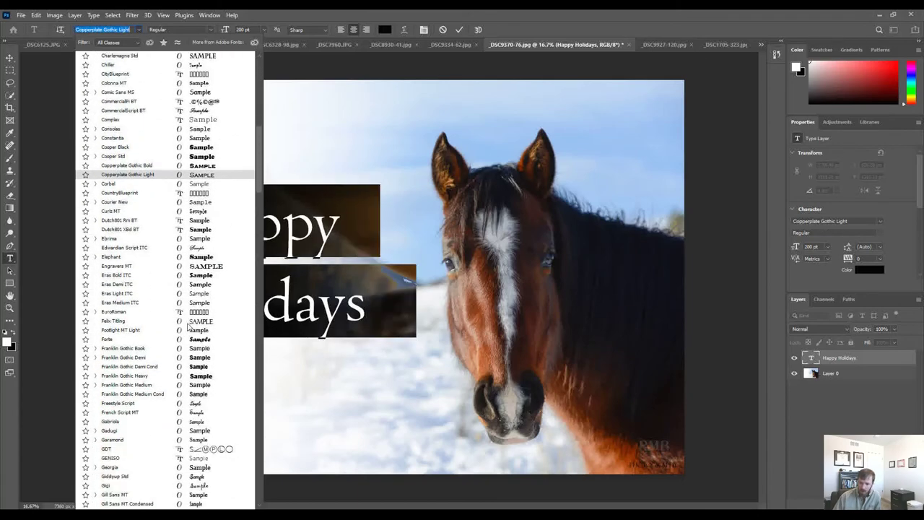
pyautogui.scroll(-2, 187, 327)
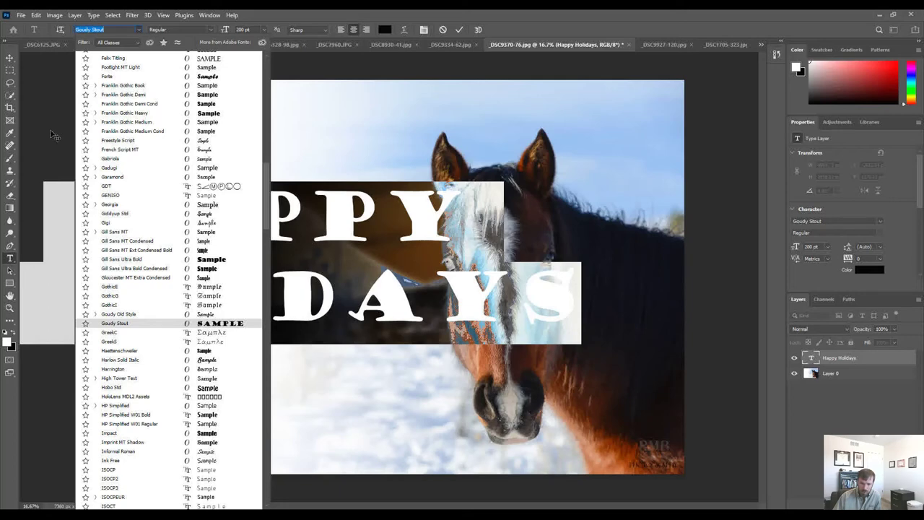
pyautogui.press('Escape')
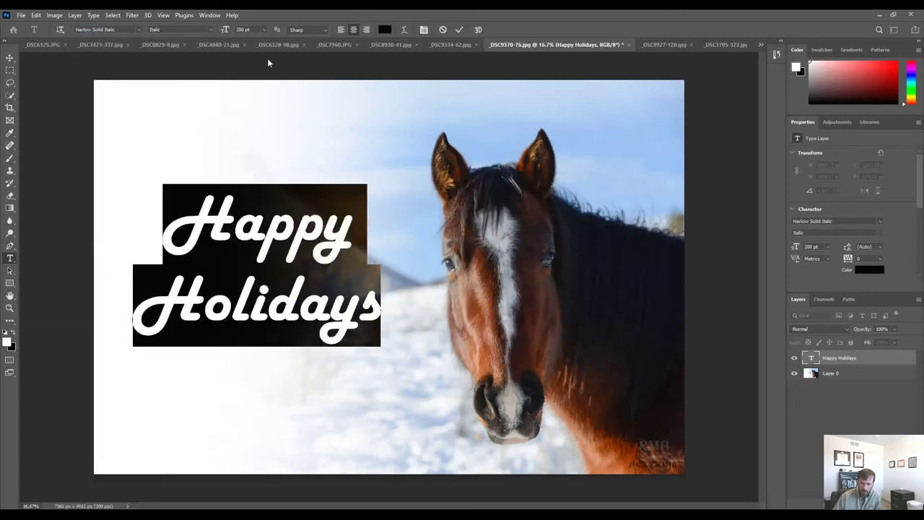
# Step: Try the Arc, Arch and Wave warp styles on the Happy Holidays text, and return the warp style to None
pyautogui.click(403, 29)
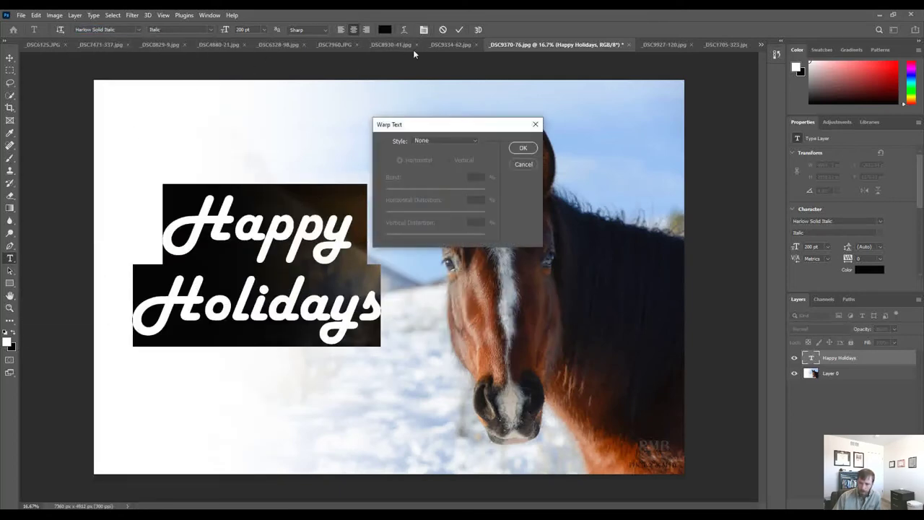
pyautogui.click(449, 140)
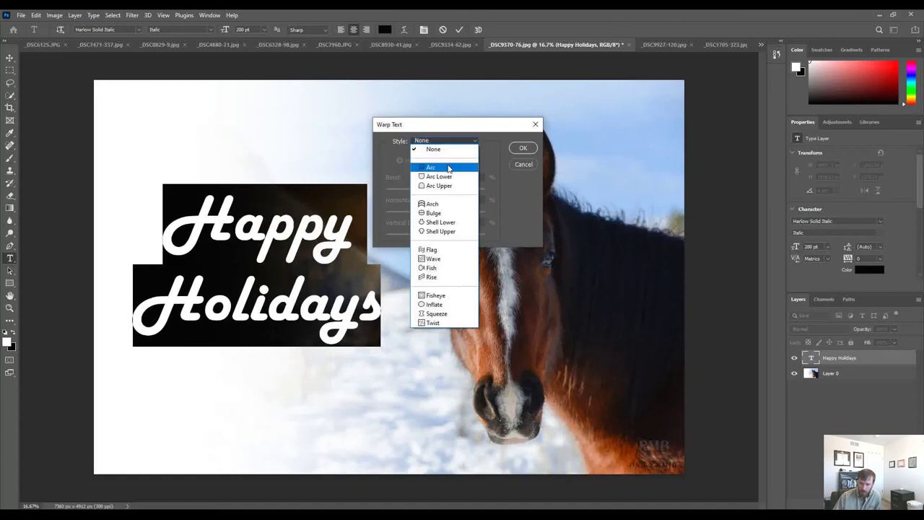
pyautogui.click(448, 167)
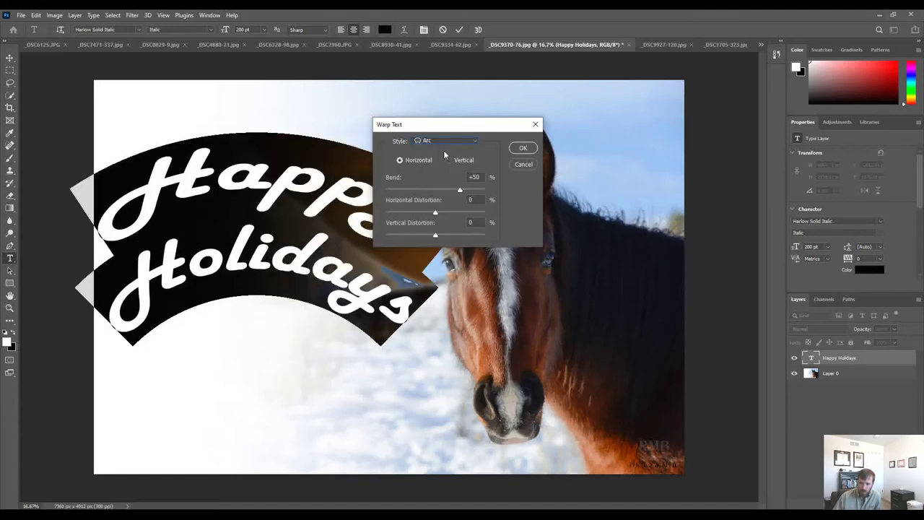
pyautogui.click(445, 141)
pyautogui.click(444, 204)
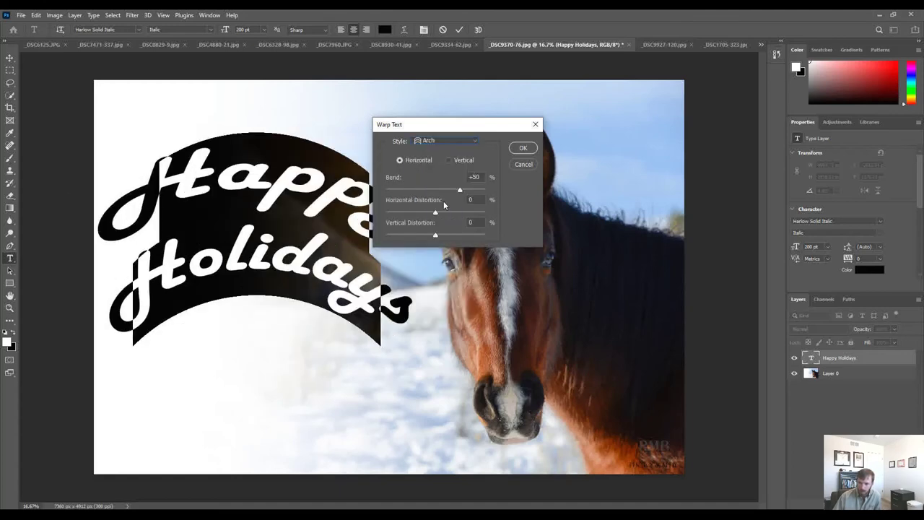
pyautogui.click(442, 141)
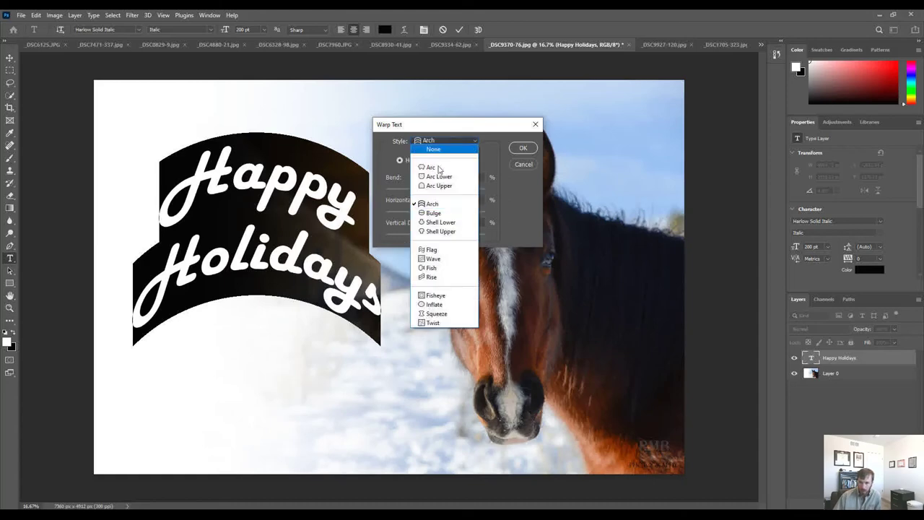
pyautogui.click(437, 259)
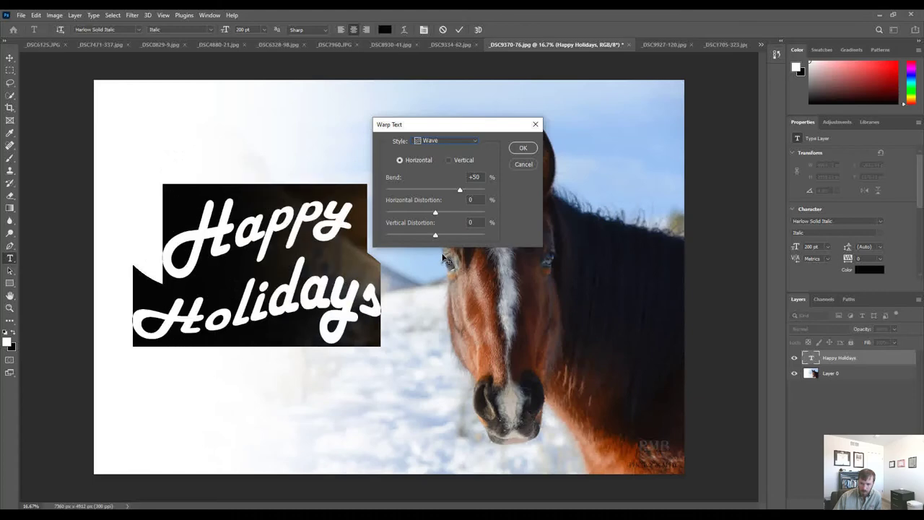
pyautogui.click(446, 143)
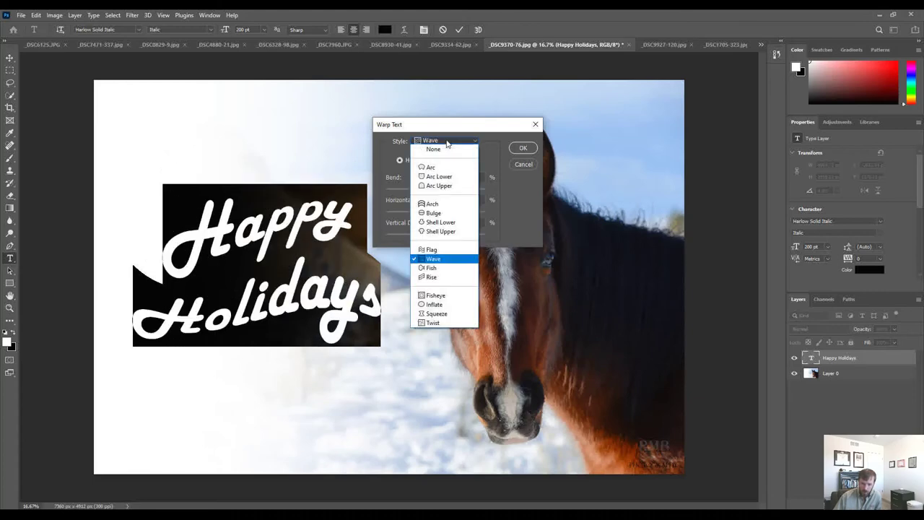
pyautogui.click(435, 150)
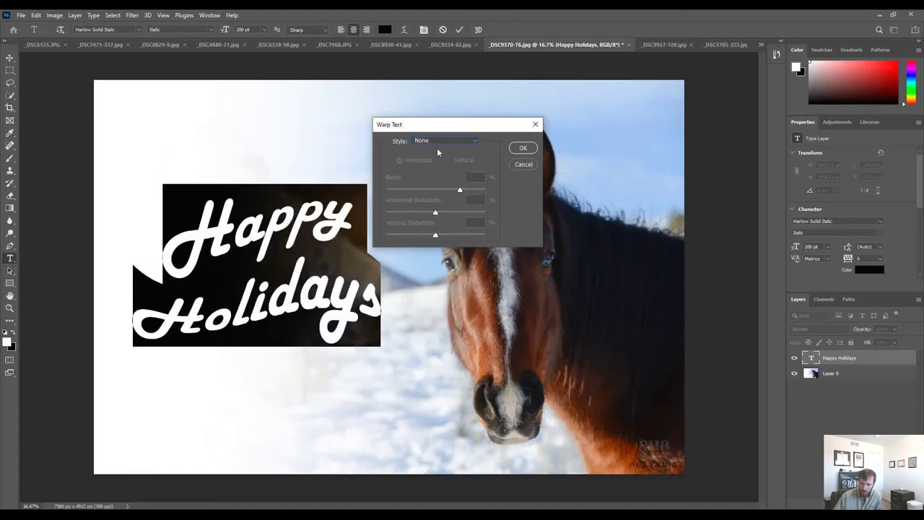
pyautogui.click(523, 149)
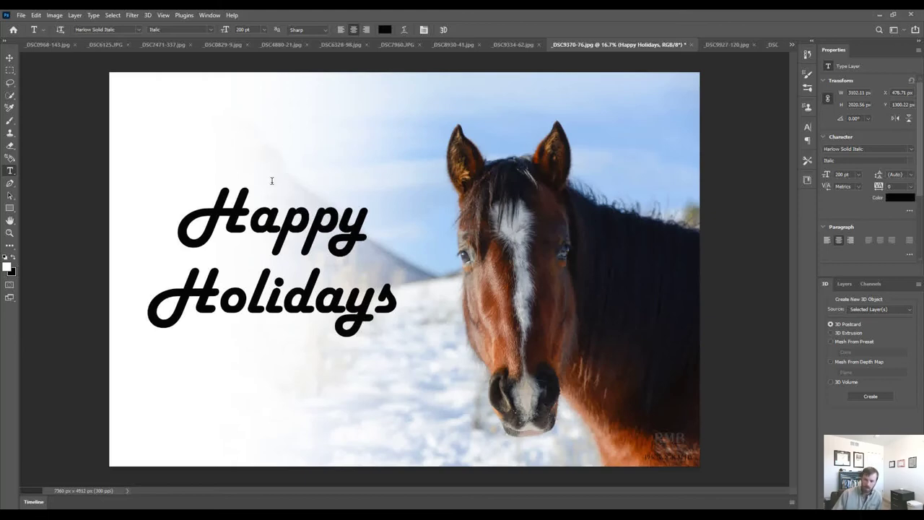
# Step: In the photo _DSC9927-120.jpg, sample the vest's gray and brush it over part of the man's blue jacket
pyautogui.click(723, 46)
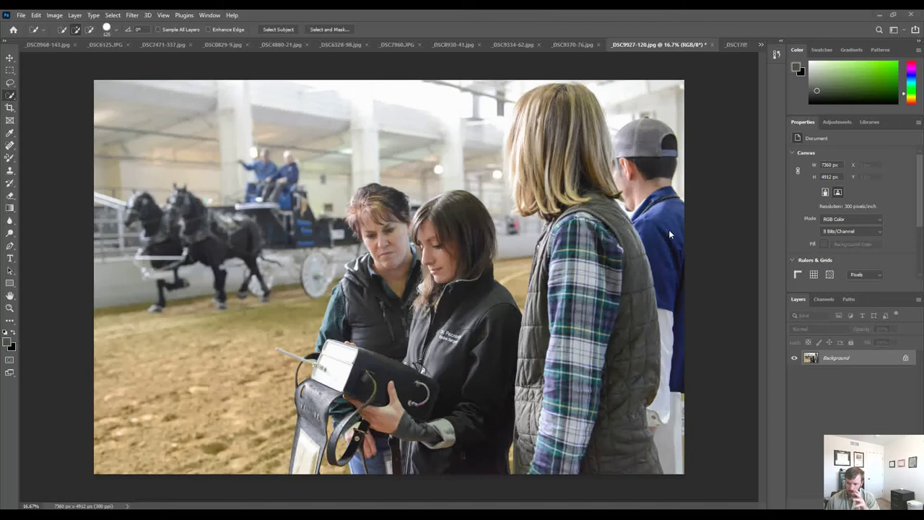
pyautogui.click(11, 161)
pyautogui.click(29, 160)
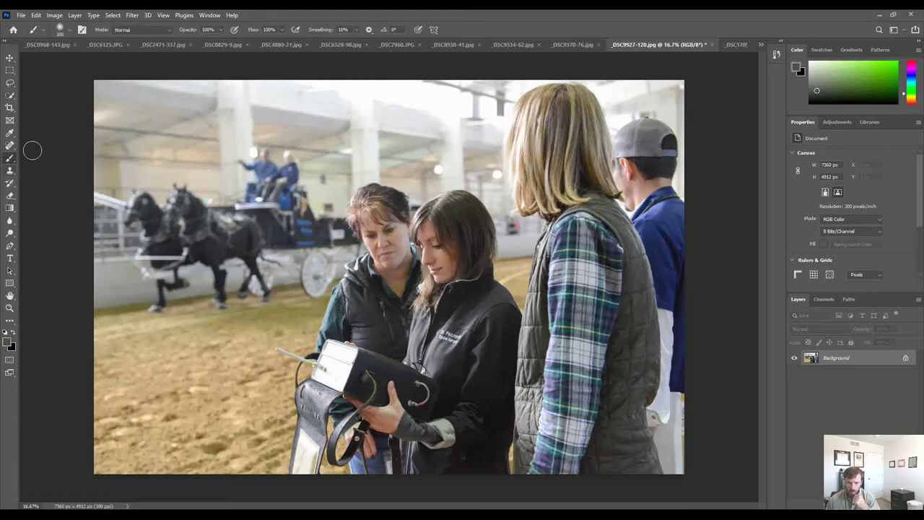
pyautogui.click(9, 134)
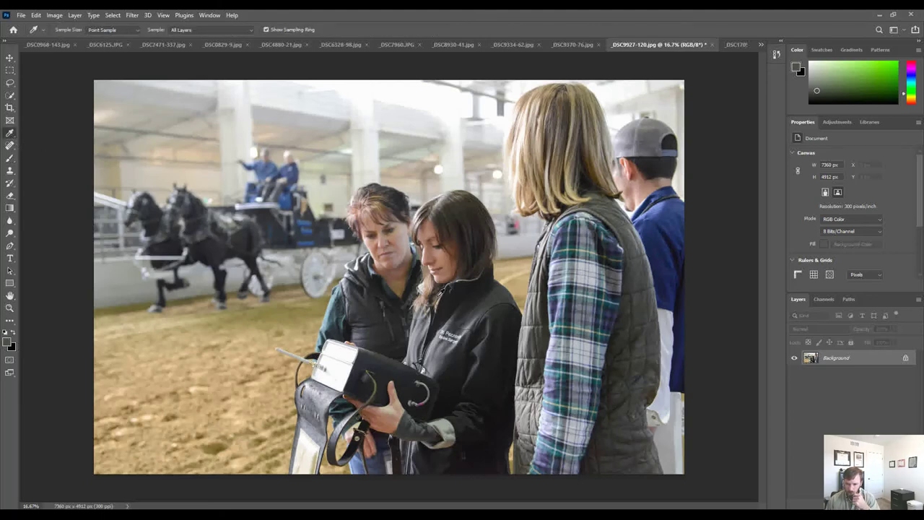
pyautogui.click(639, 276)
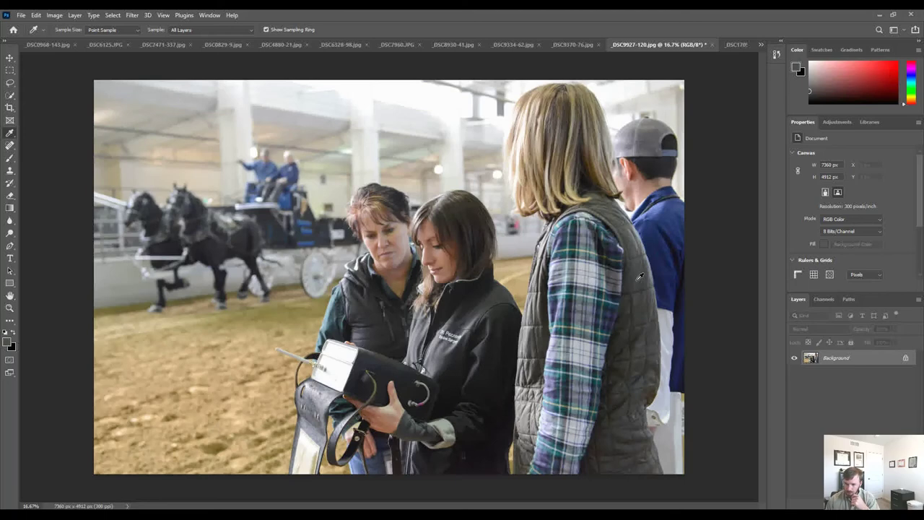
pyautogui.click(10, 161)
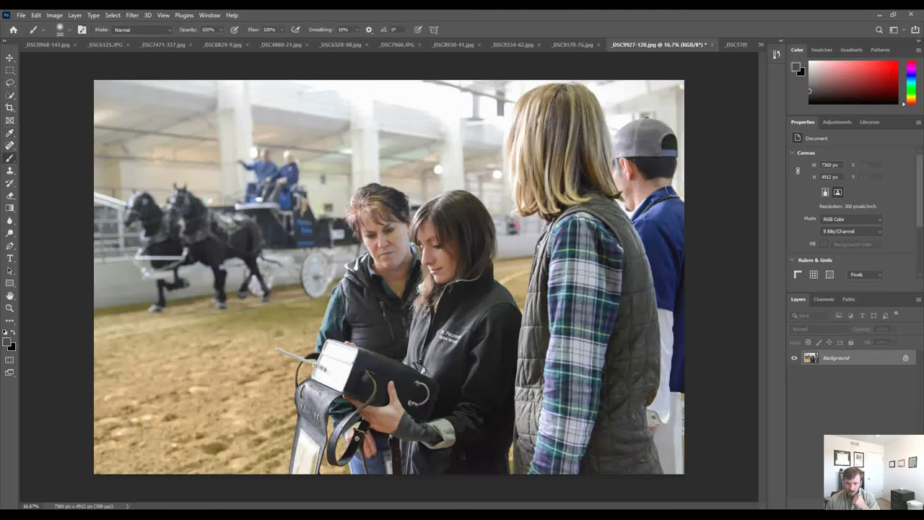
pyautogui.moveTo(668, 243)
pyautogui.mouseDown()
pyautogui.moveTo(657, 220)
pyautogui.moveTo(672, 264)
pyautogui.moveTo(673, 244)
pyautogui.moveTo(677, 280)
pyautogui.moveTo(667, 213)
pyautogui.moveTo(683, 215)
pyautogui.moveTo(666, 211)
pyautogui.moveTo(655, 227)
pyautogui.moveTo(667, 274)
pyautogui.moveTo(651, 225)
pyautogui.mouseUp()
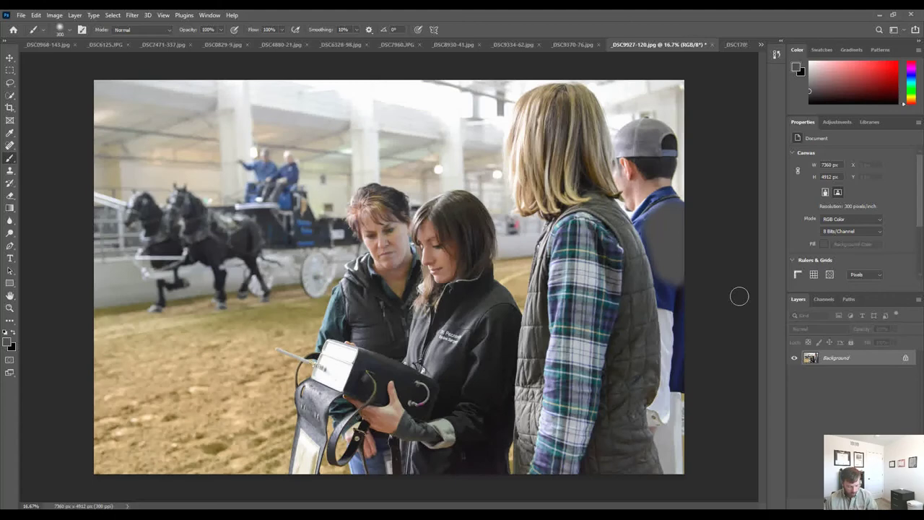
# Step: Undo the gray brush stroke and recolor the man's blue jacket to the vest's sampled gray with the Color Replacement Tool
pyautogui.hotkey('ctrl', 'z')
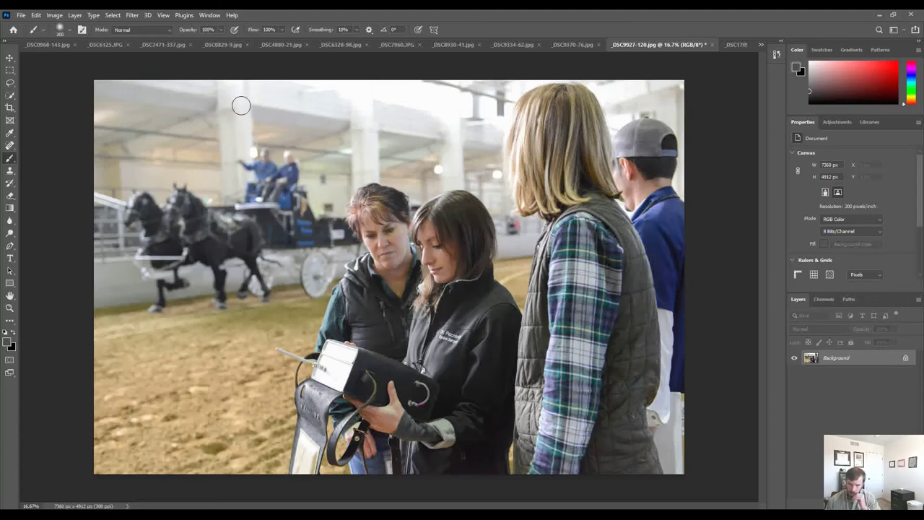
pyautogui.rightClick(12, 162)
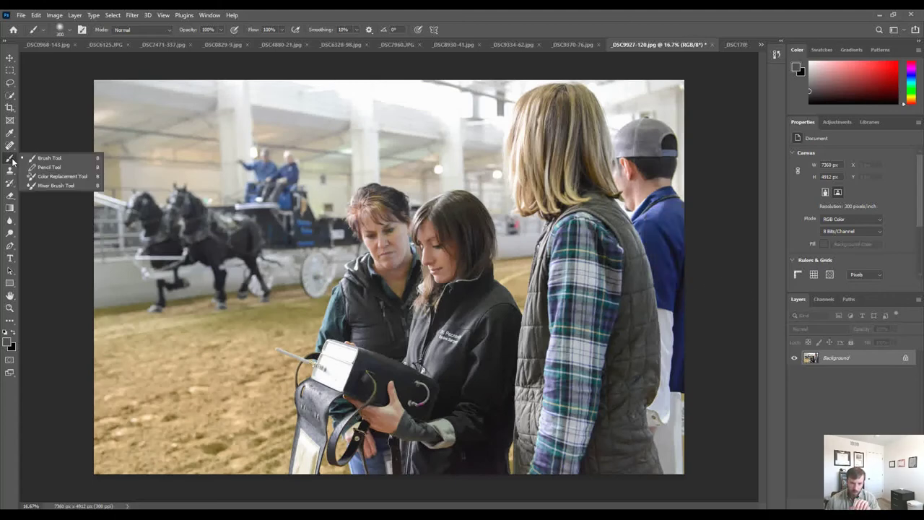
pyautogui.click(43, 180)
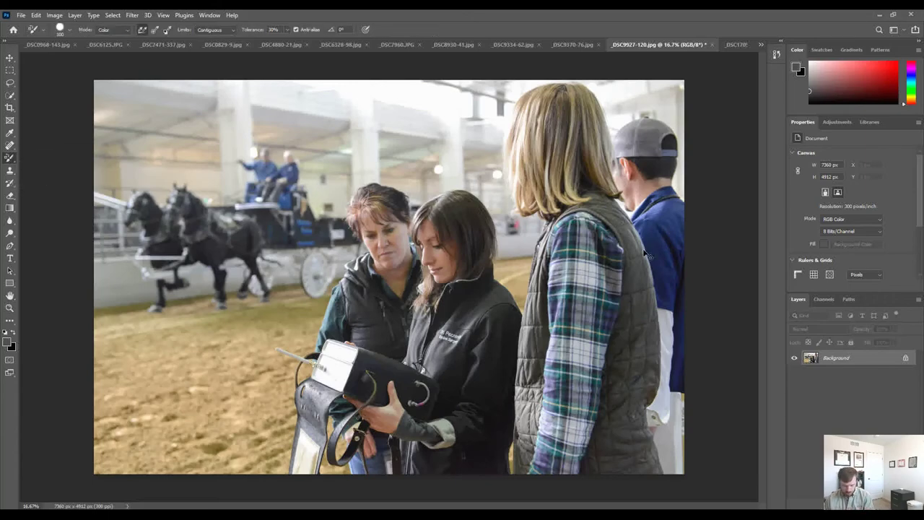
pyautogui.hotkey('ctrl', '+')
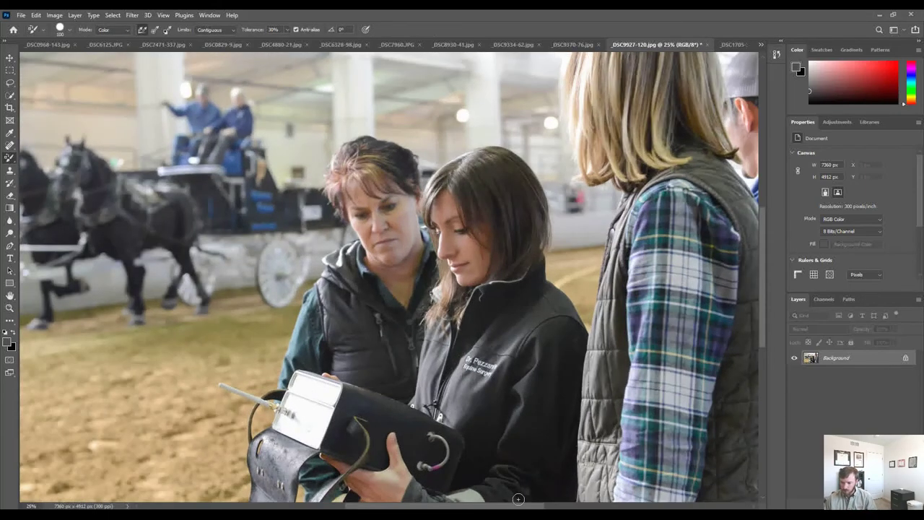
pyautogui.moveTo(519, 506); pyautogui.dragTo(593, 506)
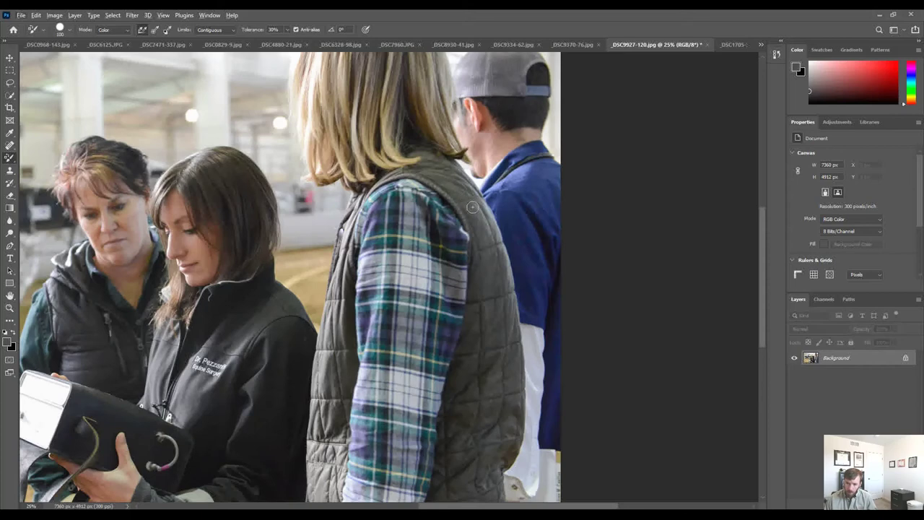
pyautogui.keyDown('alt'); pyautogui.click(451, 177); pyautogui.keyUp('alt')
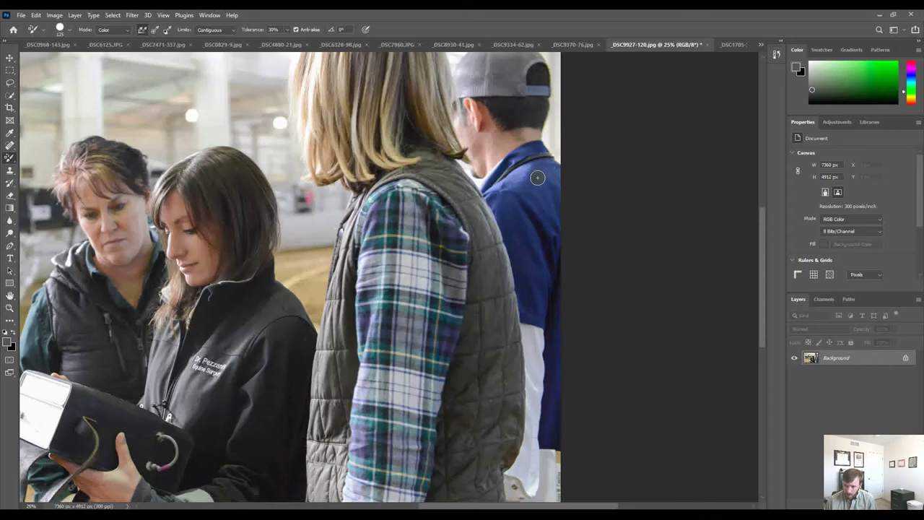
pyautogui.moveTo(537, 177)
pyautogui.mouseDown()
pyautogui.moveTo(556, 219)
pyautogui.moveTo(545, 185)
pyautogui.moveTo(541, 202)
pyautogui.moveTo(525, 188)
pyautogui.moveTo(524, 170)
pyautogui.moveTo(545, 164)
pyautogui.moveTo(514, 174)
pyautogui.moveTo(522, 206)
pyautogui.moveTo(507, 182)
pyautogui.moveTo(489, 199)
pyautogui.moveTo(516, 258)
pyautogui.moveTo(527, 319)
pyautogui.moveTo(543, 321)
pyautogui.moveTo(549, 264)
pyautogui.moveTo(535, 306)
pyautogui.moveTo(534, 262)
pyautogui.moveTo(538, 287)
pyautogui.moveTo(498, 184)
pyautogui.moveTo(532, 247)
pyautogui.moveTo(535, 217)
pyautogui.moveTo(547, 245)
pyautogui.moveTo(543, 217)
pyautogui.moveTo(557, 220)
pyautogui.moveTo(557, 353)
pyautogui.moveTo(553, 311)
pyautogui.moveTo(533, 289)
pyautogui.mouseUp()
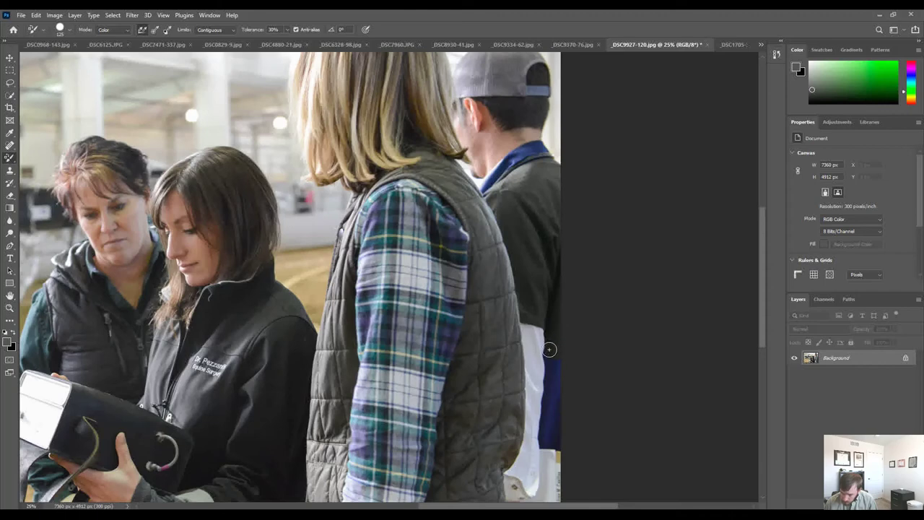
pyautogui.moveTo(548, 383)
pyautogui.mouseDown()
pyautogui.moveTo(546, 428)
pyautogui.moveTo(555, 445)
pyautogui.moveTo(563, 288)
pyautogui.moveTo(534, 197)
pyautogui.moveTo(549, 186)
pyautogui.mouseUp()
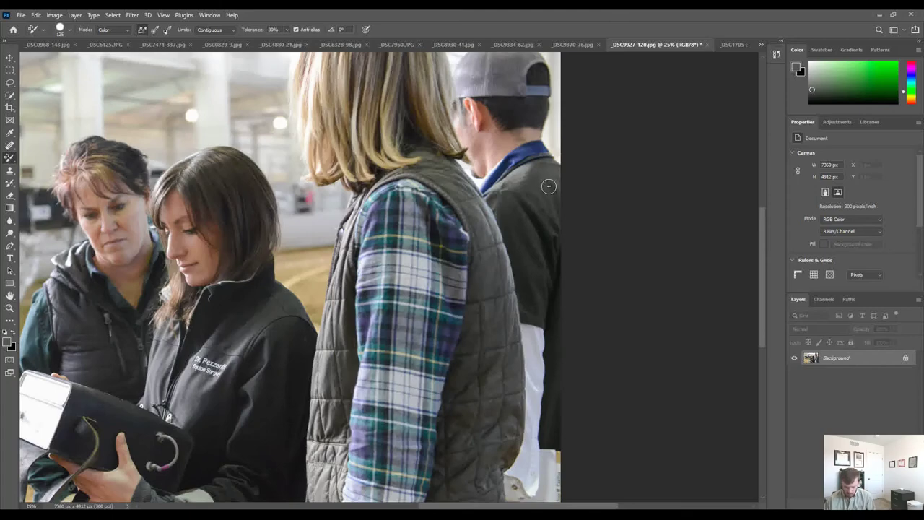
# Step: Recolor the remaining blue on the man's jacket collar to the same gray, and check the whole jacket for leftover blue
pyautogui.hotkey('ctrl', '+')
pyautogui.hotkey('ctrl', '+')
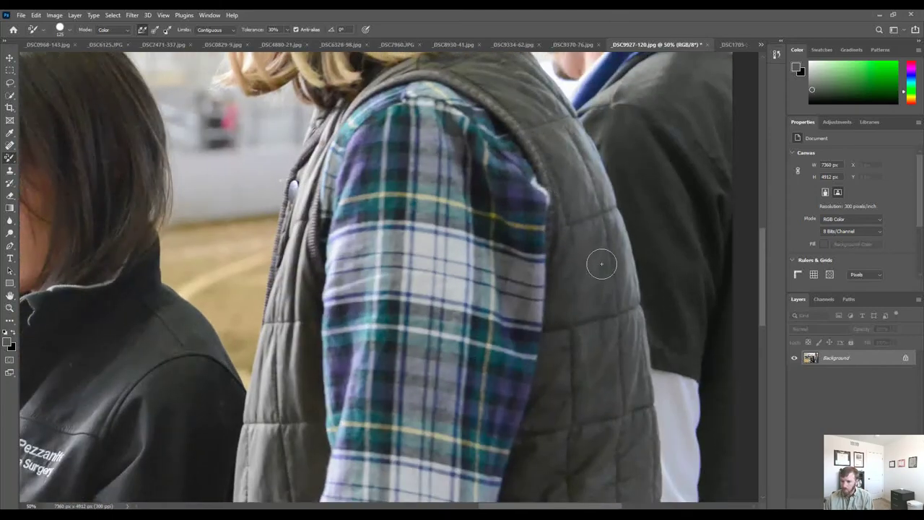
pyautogui.moveTo(487, 508); pyautogui.dragTo(551, 506)
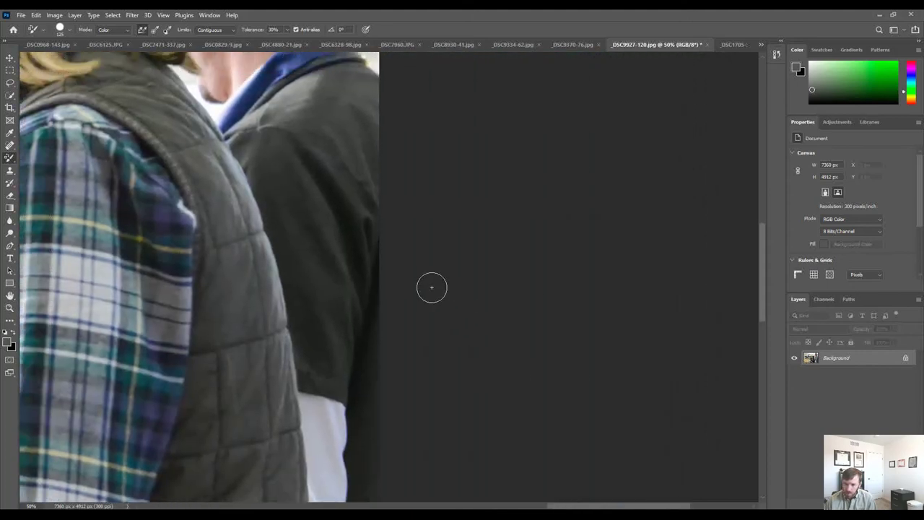
pyautogui.scroll(5, 432, 288)
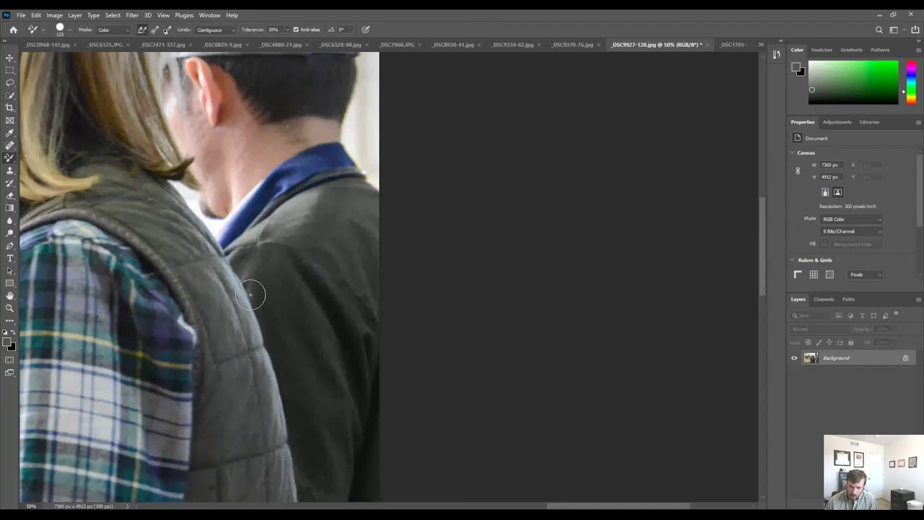
pyautogui.moveTo(289, 181)
pyautogui.mouseDown()
pyautogui.moveTo(330, 155)
pyautogui.moveTo(348, 161)
pyautogui.moveTo(320, 157)
pyautogui.moveTo(278, 180)
pyautogui.moveTo(280, 172)
pyautogui.moveTo(283, 186)
pyautogui.moveTo(225, 241)
pyautogui.moveTo(275, 171)
pyautogui.moveTo(296, 161)
pyautogui.moveTo(222, 243)
pyautogui.moveTo(216, 235)
pyautogui.moveTo(335, 174)
pyautogui.moveTo(325, 200)
pyautogui.moveTo(267, 183)
pyautogui.moveTo(316, 195)
pyautogui.mouseUp()
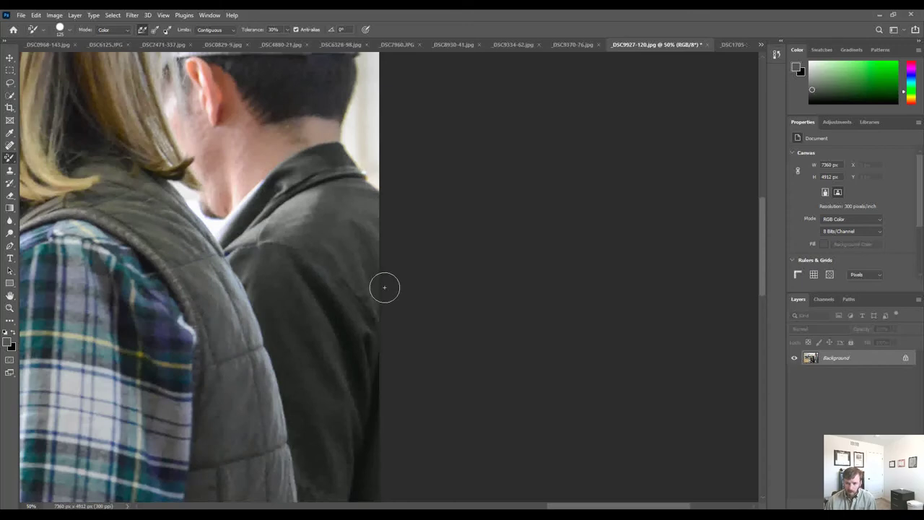
pyautogui.scroll(-10, 375, 282)
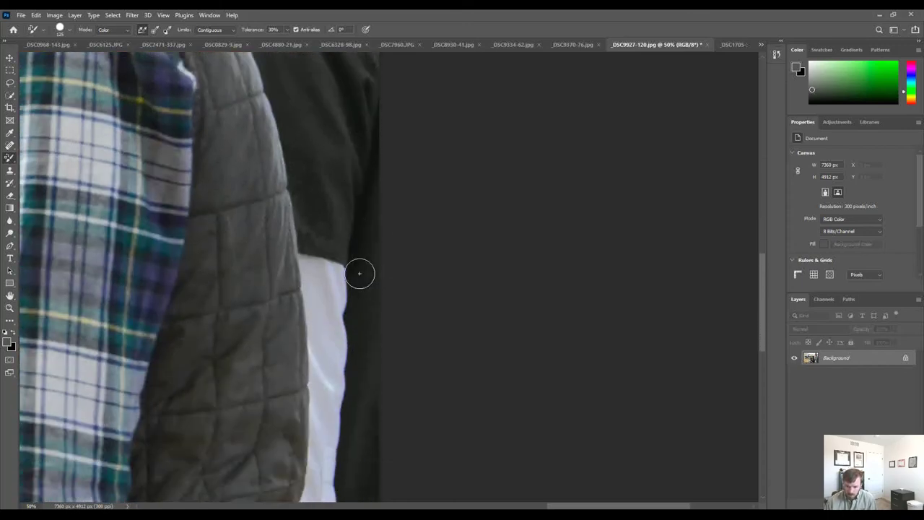
pyautogui.scroll(-2, 360, 273)
pyautogui.scroll(6, 359, 273)
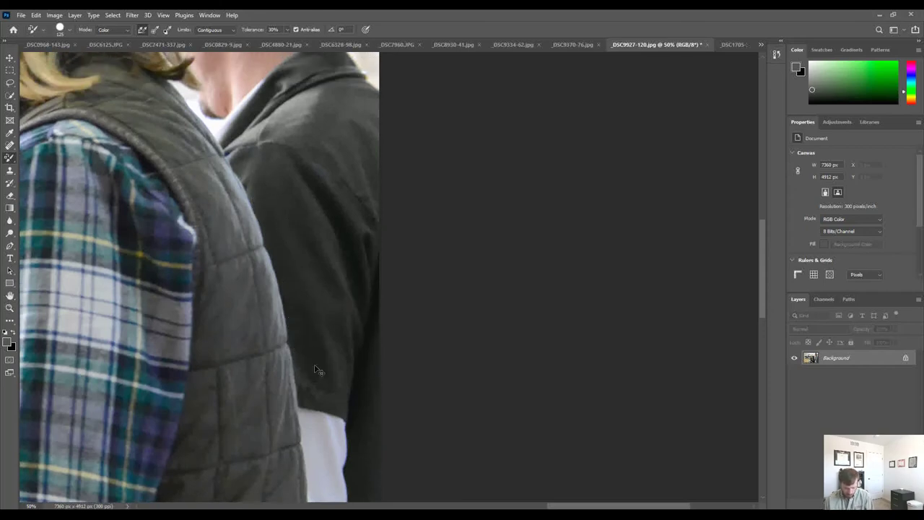
pyautogui.scroll(-1, 316, 370)
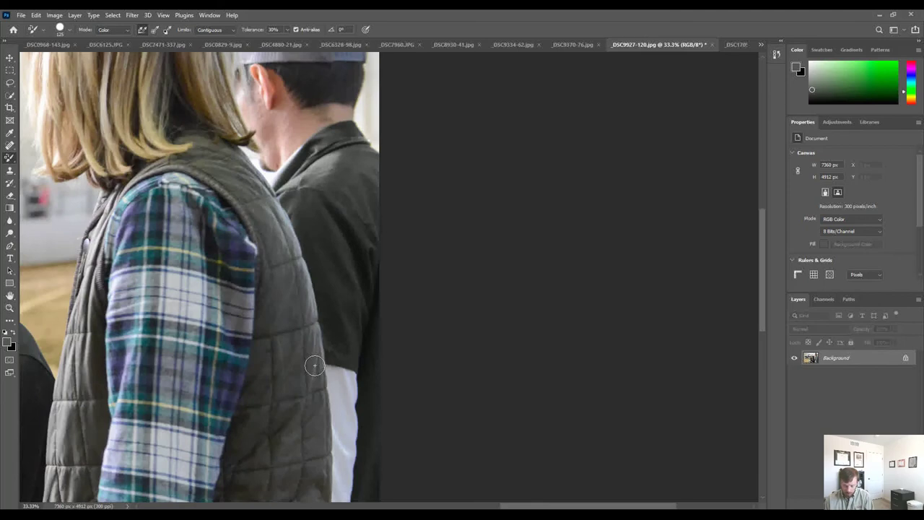
pyautogui.scroll(-2, 314, 364)
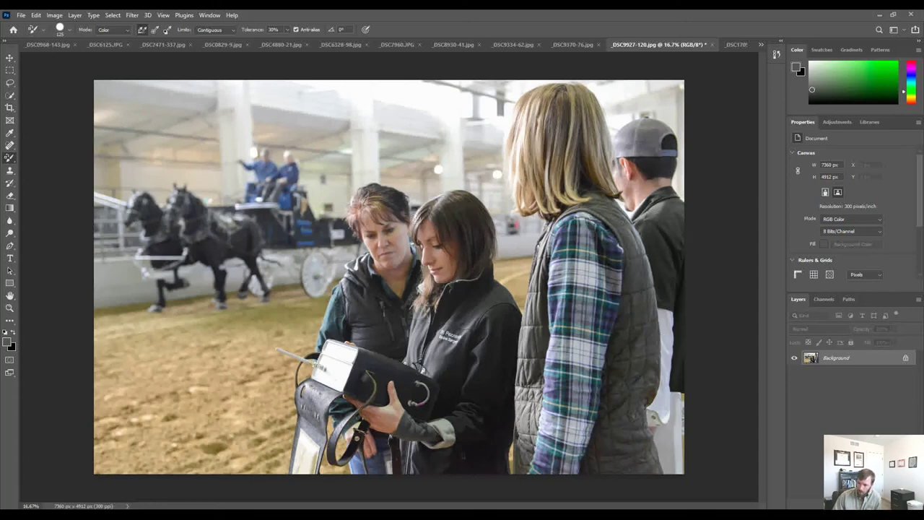
# Step: In the photo _DSC1705-323.jpg, outline the wooden pole above the soldier's head with the Patch Tool, following the hairline
pyautogui.click(733, 45)
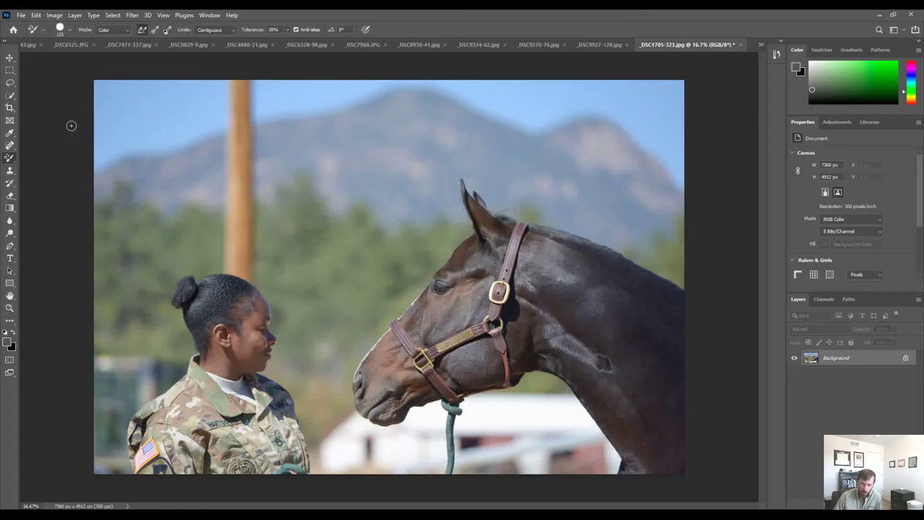
pyautogui.click(10, 146)
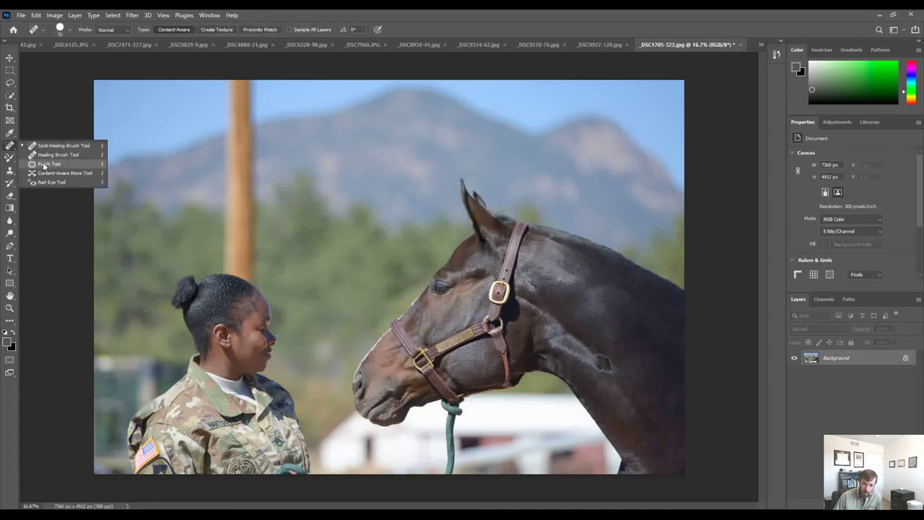
pyautogui.click(45, 164)
pyautogui.moveTo(222, 81); pyautogui.dragTo(221, 226)
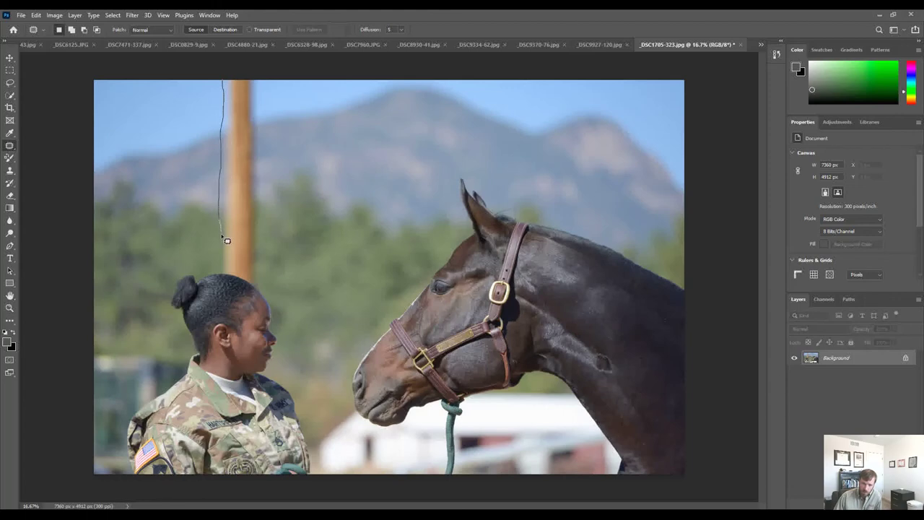
pyautogui.moveTo(223, 264); pyautogui.dragTo(224, 275)
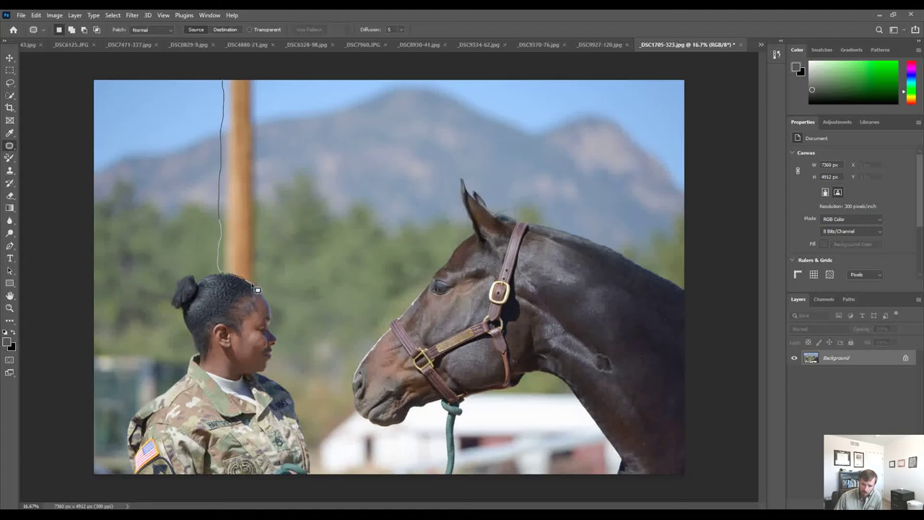
pyautogui.moveTo(261, 293)
pyautogui.mouseDown()
pyautogui.moveTo(269, 276)
pyautogui.moveTo(264, 85)
pyautogui.mouseUp()
# Step: Try patching the outlined pole with the mountain and trees just beside it, and undo the patch, keeping the selection
pyautogui.moveTo(243, 176); pyautogui.dragTo(295, 170)
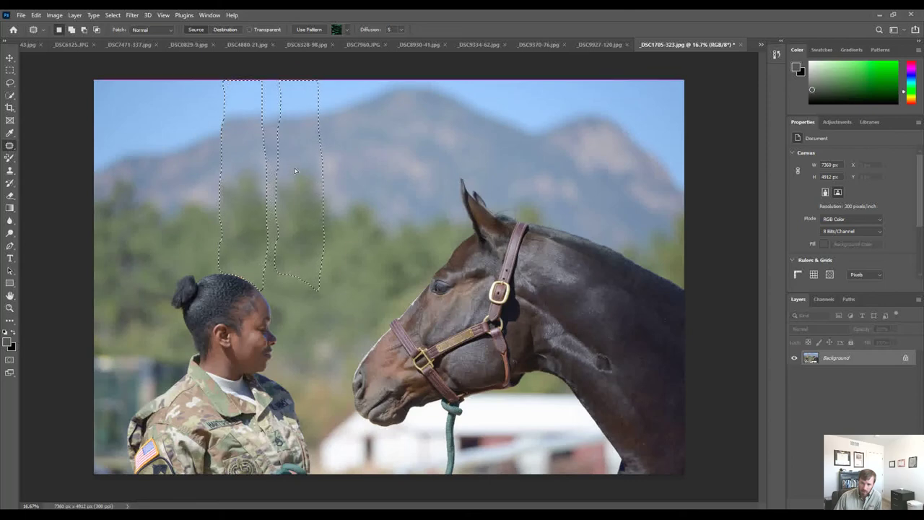
pyautogui.moveTo(294, 170); pyautogui.dragTo(300, 168)
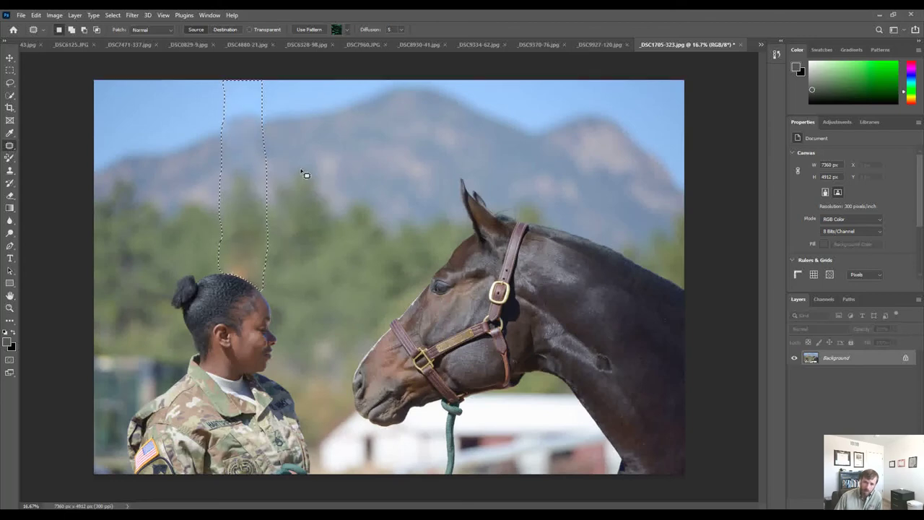
pyautogui.hotkey('ctrl', 'd')
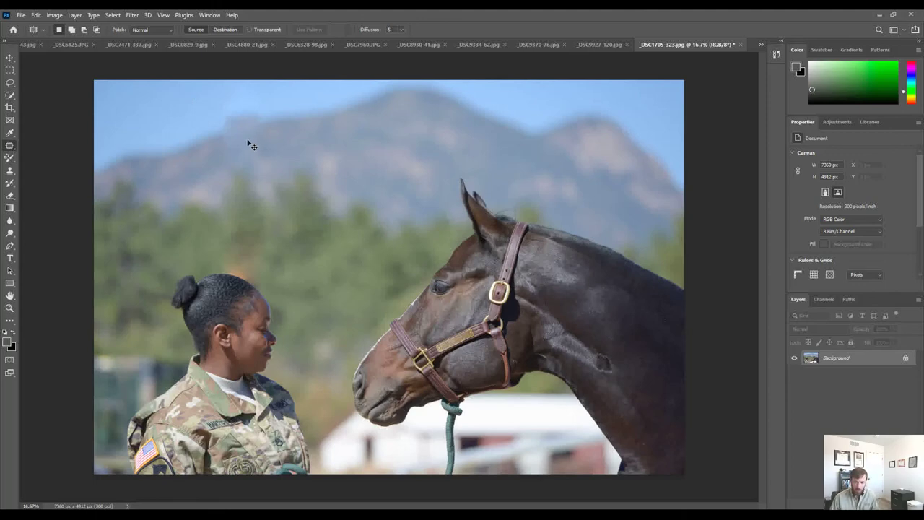
pyautogui.hotkey('ctrl', 'shift', 'd')
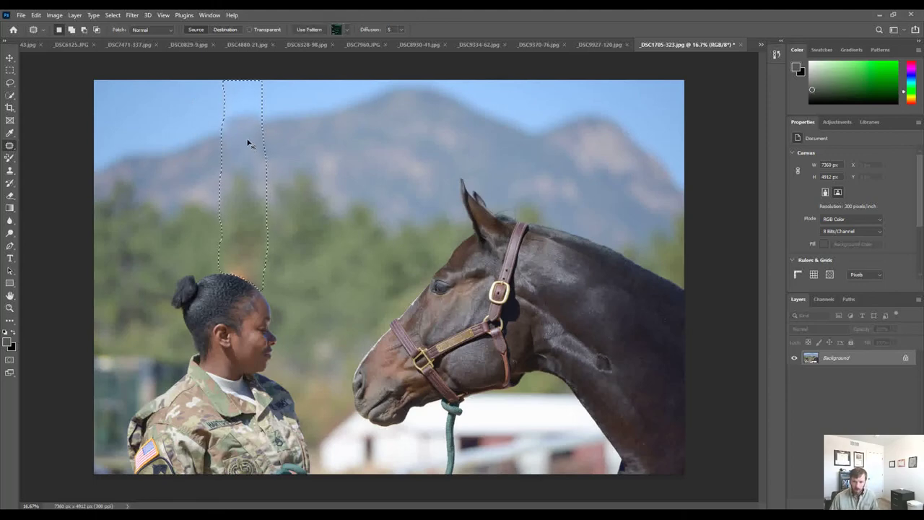
pyautogui.hotkey('ctrl', 'z')
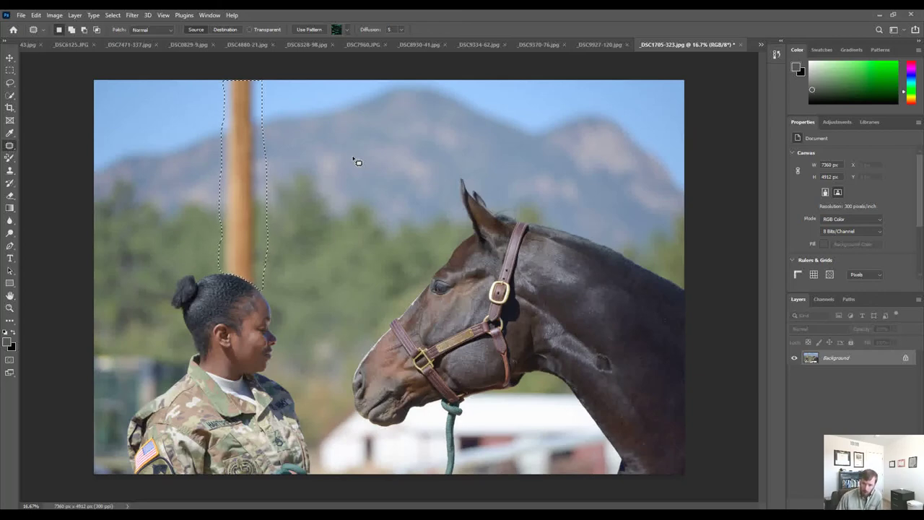
# Step: Fill the pole selection using Content-Aware with Color Adaptation, Normal mode and 100% opacity, and deselect
pyautogui.hotkey('shift', 'F5')
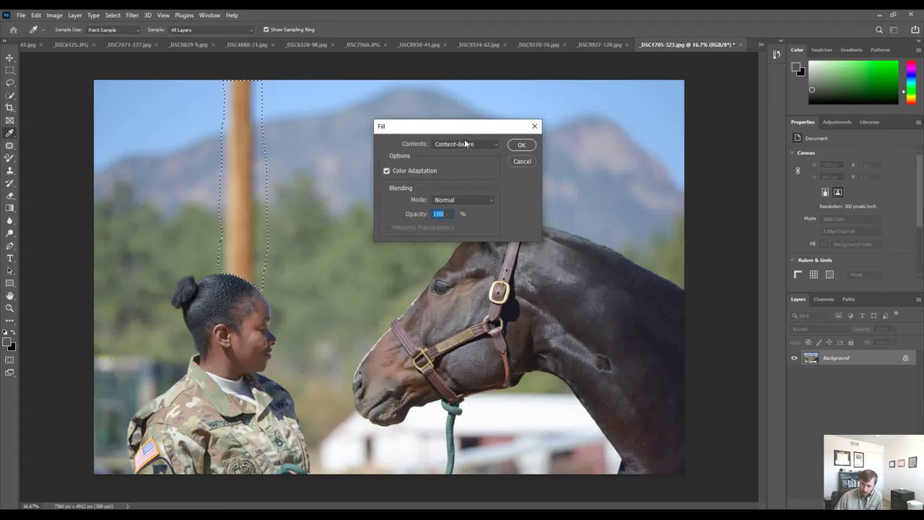
pyautogui.click(521, 145)
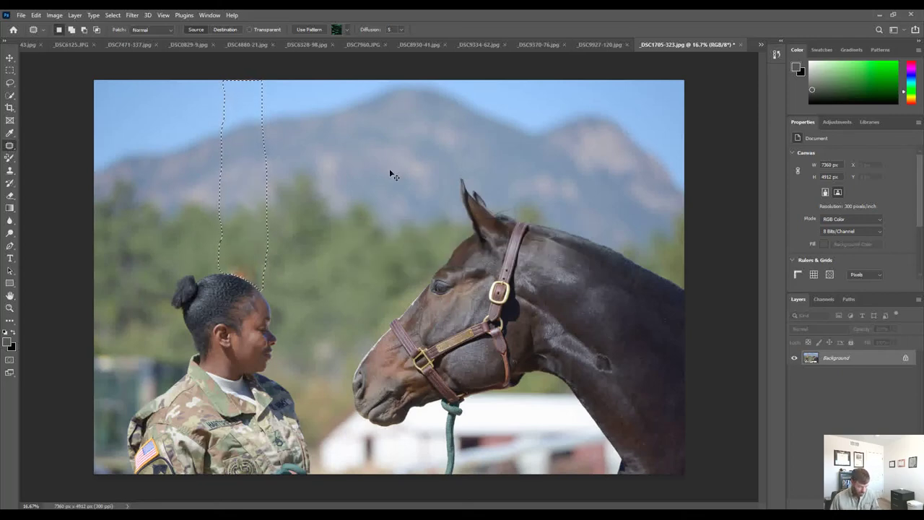
pyautogui.hotkey('ctrl', 'd')
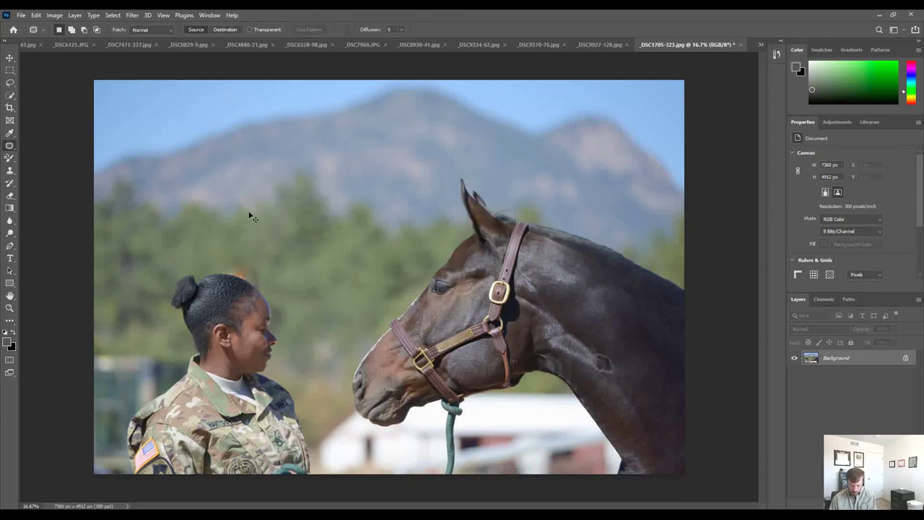
# Step: Paint over the orange pole remnant above the soldier's hair with the Spot Healing Brush in Content-Aware mode
pyautogui.hotkey('ctrl', '=')
pyautogui.hotkey('ctrl', '=')
pyautogui.hotkey('ctrl', '=')
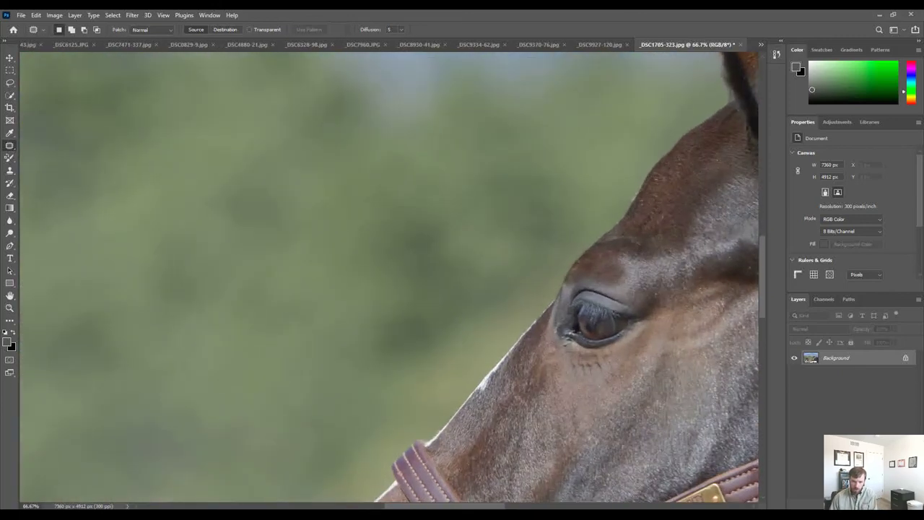
pyautogui.moveTo(426, 505); pyautogui.dragTo(304, 491)
pyautogui.hotkey('ctrl', '=')
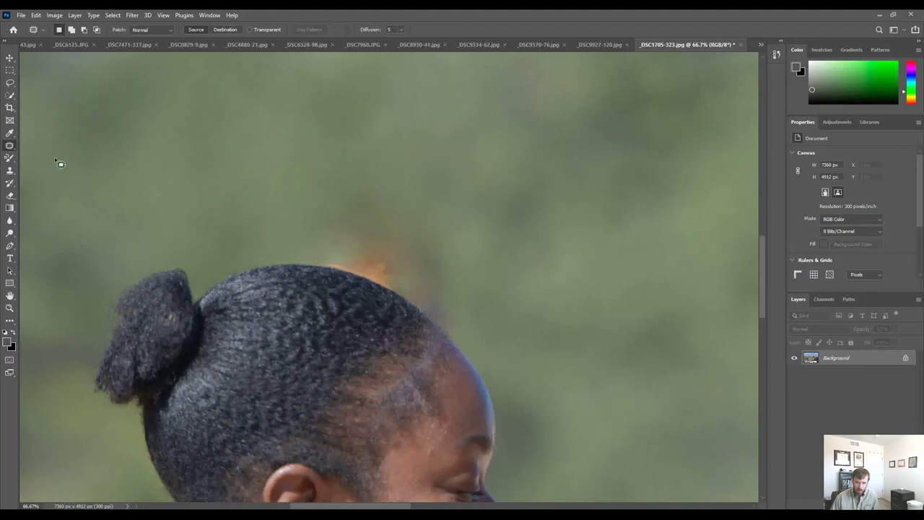
pyautogui.rightClick(10, 151)
pyautogui.click(40, 144)
pyautogui.click(385, 262)
pyautogui.click(385, 271)
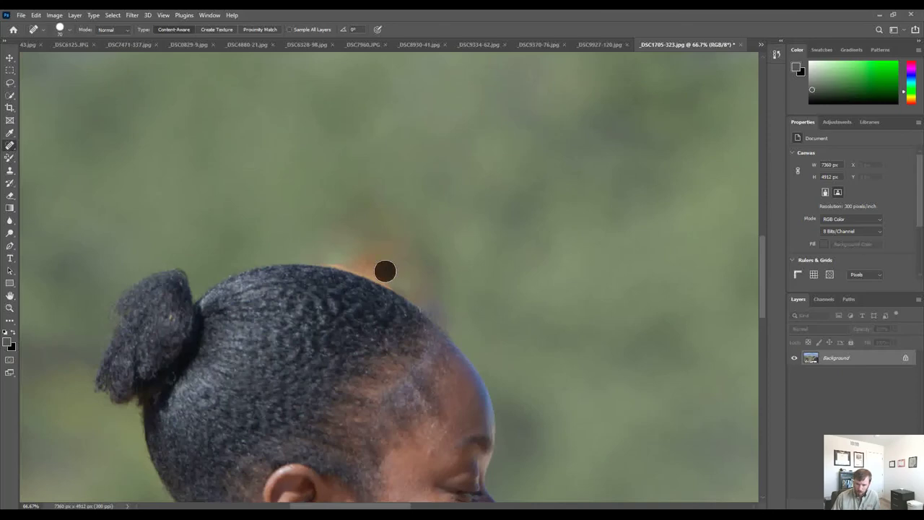
pyautogui.click(411, 283)
pyautogui.moveTo(411, 283); pyautogui.dragTo(321, 250)
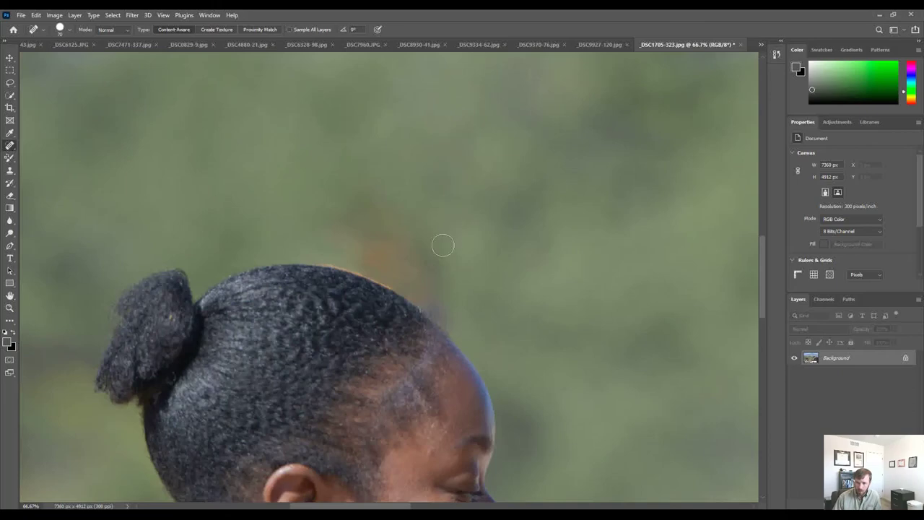
# Step: Retouch the orange fringe along the top of the soldier's hairline and the background just above it with the Spot Healing Brush
pyautogui.click(388, 289)
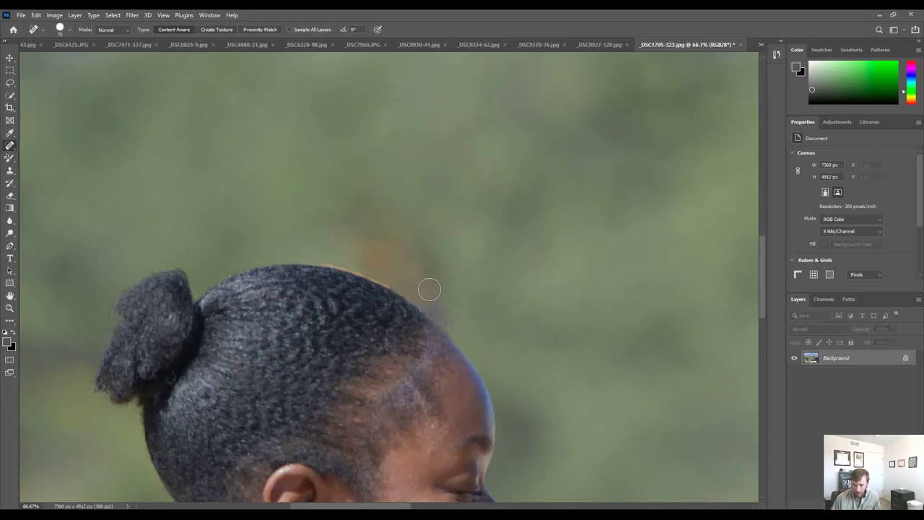
pyautogui.click(382, 282)
pyautogui.click(373, 283)
pyautogui.click(369, 283)
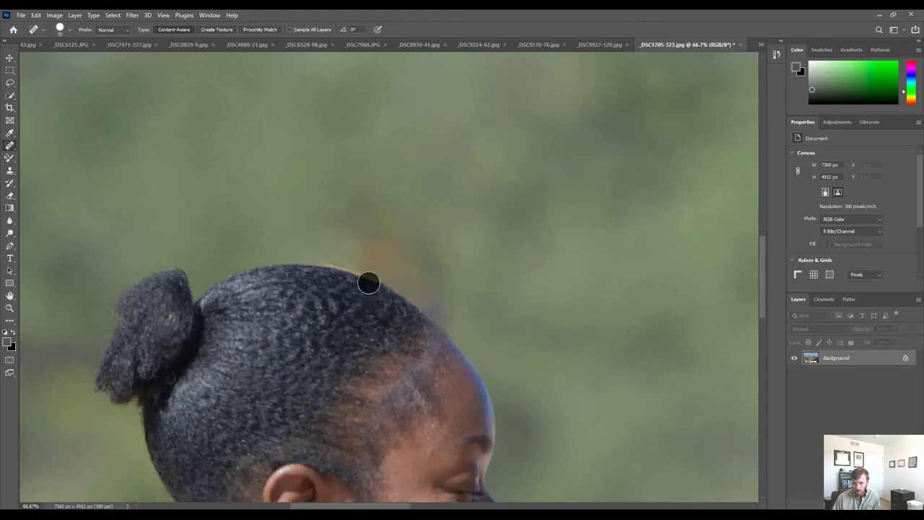
pyautogui.click(378, 283)
pyautogui.click(369, 279)
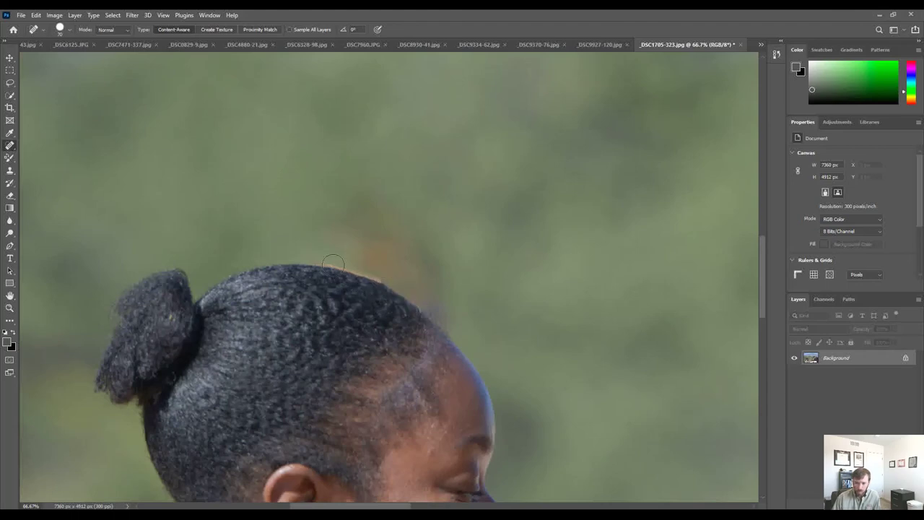
pyautogui.moveTo(389, 283); pyautogui.dragTo(323, 268)
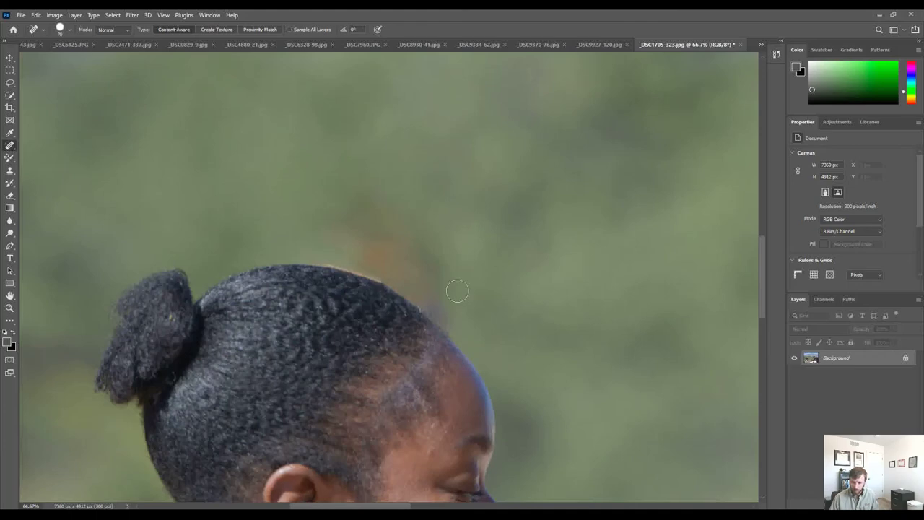
pyautogui.moveTo(332, 257); pyautogui.dragTo(346, 256)
pyautogui.click(337, 257)
pyautogui.click(345, 257)
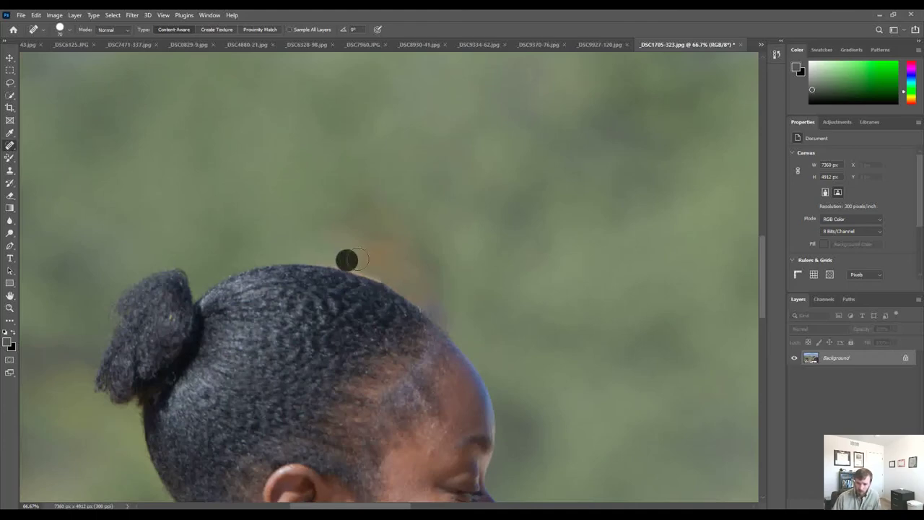
pyautogui.moveTo(354, 263); pyautogui.dragTo(360, 264)
pyautogui.click(366, 264)
pyautogui.click(375, 270)
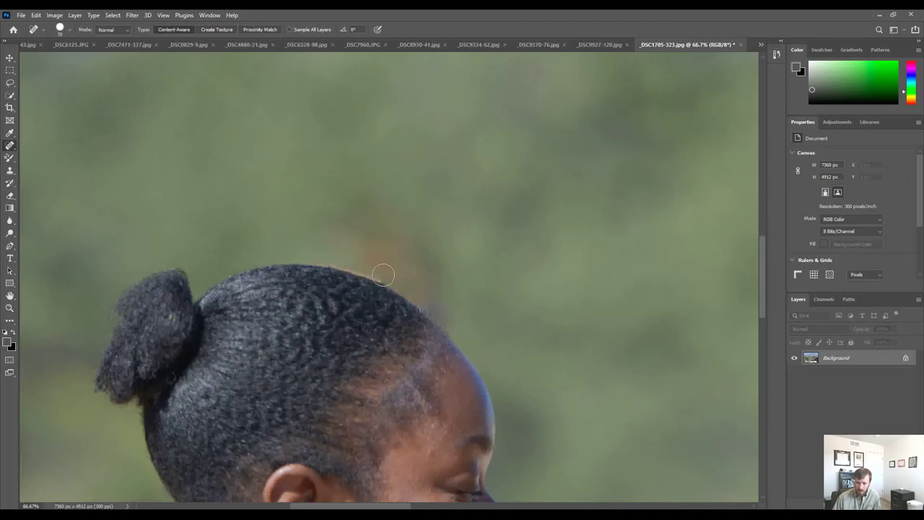
pyautogui.click(383, 271)
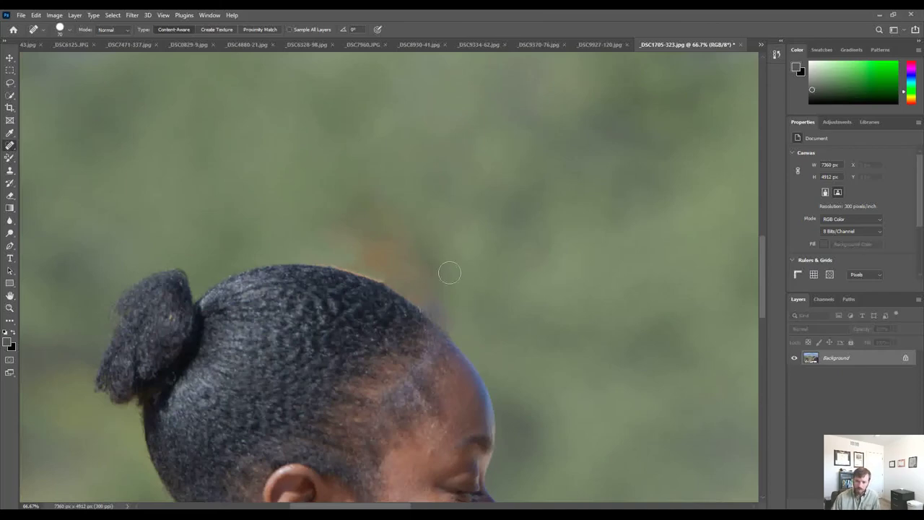
pyautogui.moveTo(439, 305); pyautogui.dragTo(437, 295)
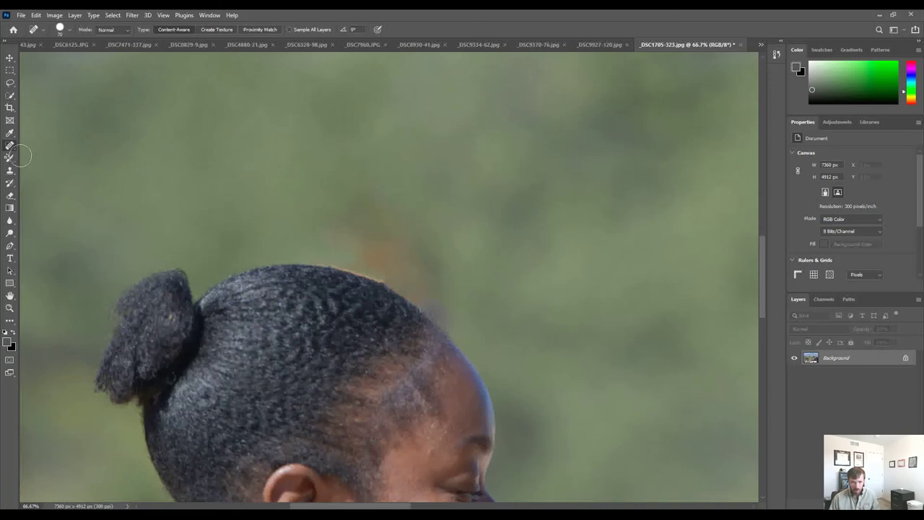
# Step: Clean the remaining orange fringe along the top of the hairline using the Clone Stamp at a brush size of 30
pyautogui.click(10, 171)
pyautogui.press('[')
pyautogui.press('[')
pyautogui.press('[')
pyautogui.press('[')
pyautogui.press('[')
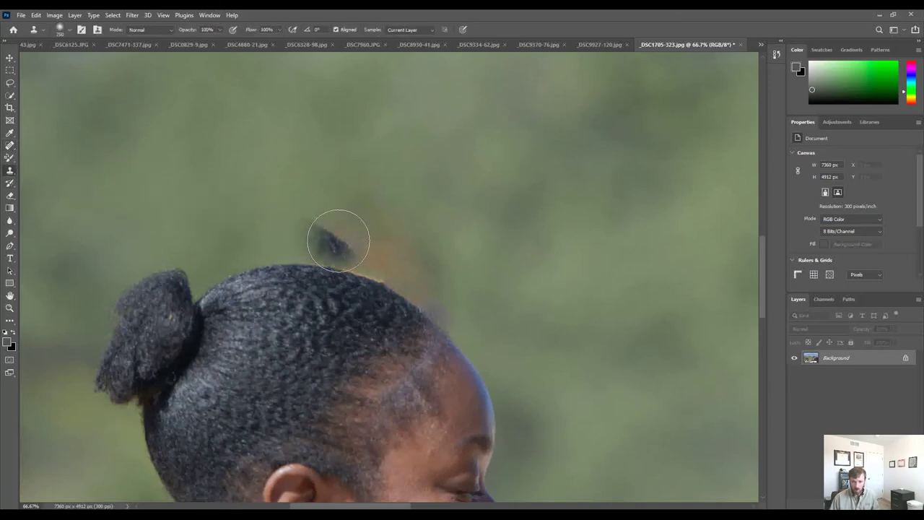
pyautogui.press('[')
pyautogui.press('[')
pyautogui.press('[')
pyautogui.press('[')
pyautogui.press('[')
pyautogui.press('[')
pyautogui.press('[')
pyautogui.press('[')
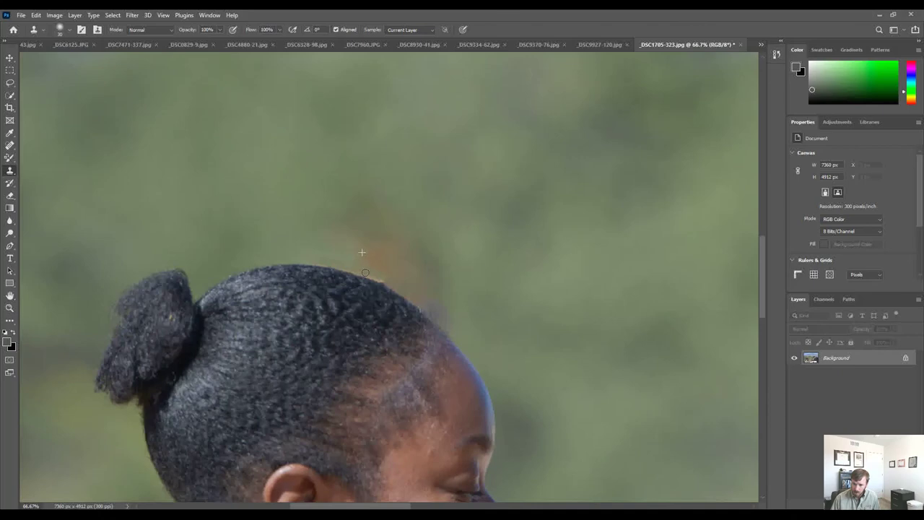
pyautogui.moveTo(374, 277); pyautogui.dragTo(378, 278)
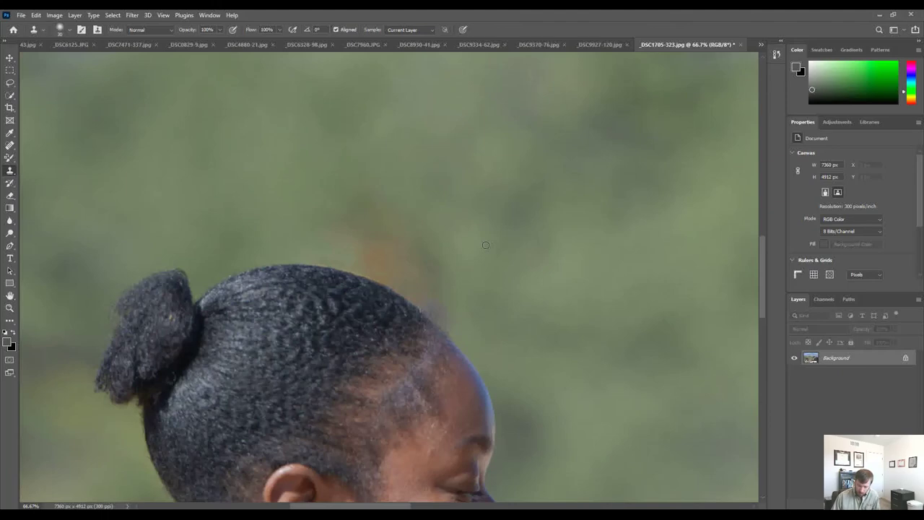
# Step: Clone nearby green foliage over the orange patch above the soldier's hair with the Clone Stamp at a brush size of 175
pyautogui.press(']')
pyautogui.press(']')
pyautogui.press(']')
pyautogui.press(']')
pyautogui.press(']')
pyautogui.press(']')
pyautogui.press(']')
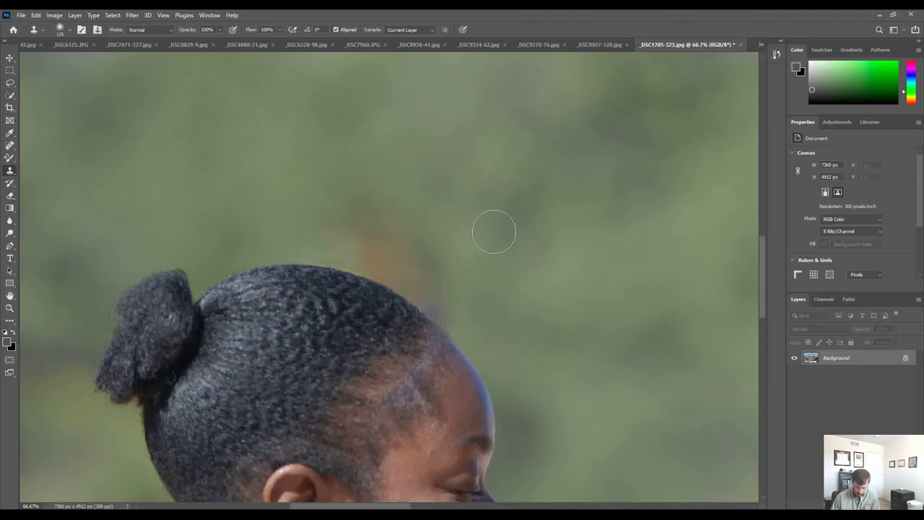
pyautogui.keyDown('alt'); pyautogui.click(494, 228); pyautogui.keyUp('alt')
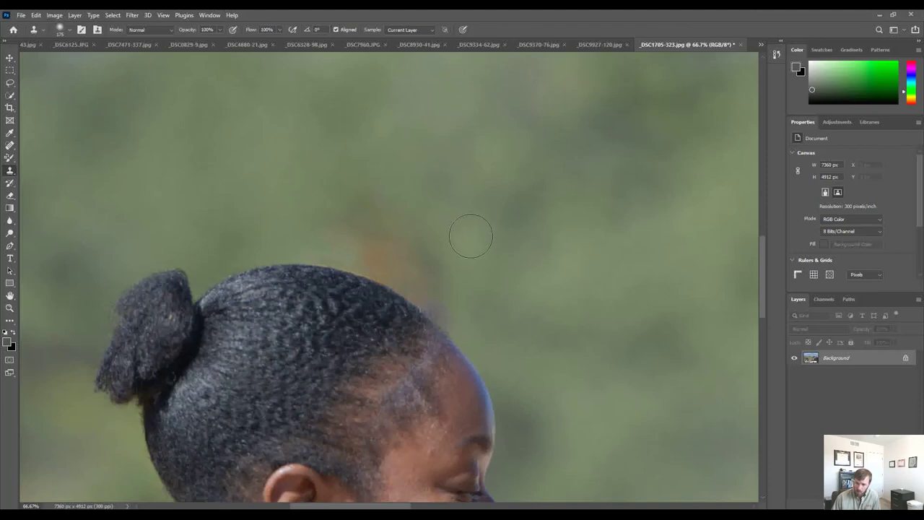
pyautogui.moveTo(429, 243)
pyautogui.mouseDown()
pyautogui.moveTo(395, 233)
pyautogui.moveTo(377, 210)
pyautogui.moveTo(353, 217)
pyautogui.moveTo(377, 231)
pyautogui.moveTo(359, 235)
pyautogui.moveTo(429, 264)
pyautogui.moveTo(454, 303)
pyautogui.moveTo(405, 260)
pyautogui.moveTo(428, 231)
pyautogui.moveTo(381, 258)
pyautogui.mouseUp()
pyautogui.keyDown('alt'); pyautogui.click(432, 232); pyautogui.keyUp('alt')
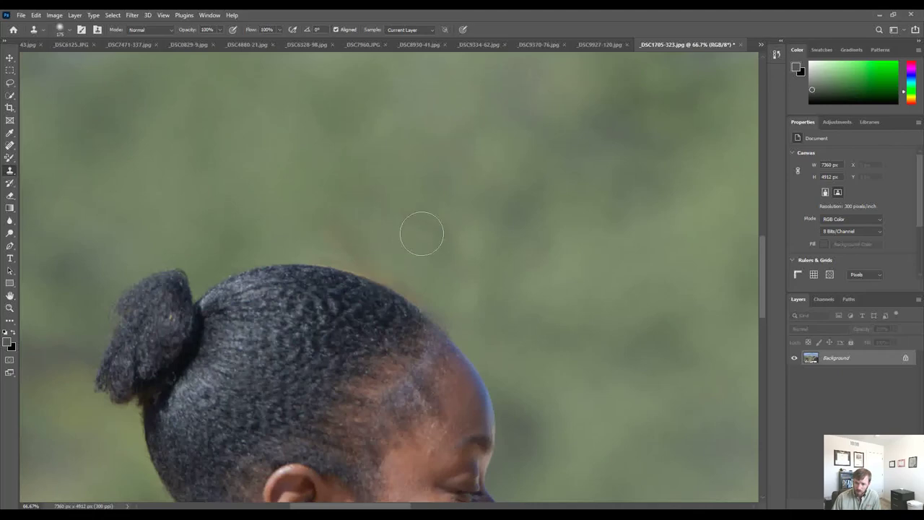
pyautogui.keyDown('alt'); pyautogui.click(426, 230); pyautogui.keyUp('alt')
pyautogui.moveTo(380, 256); pyautogui.dragTo(370, 252)
pyautogui.keyDown('alt'); pyautogui.click(456, 237); pyautogui.keyUp('alt')
pyautogui.click(516, 218)
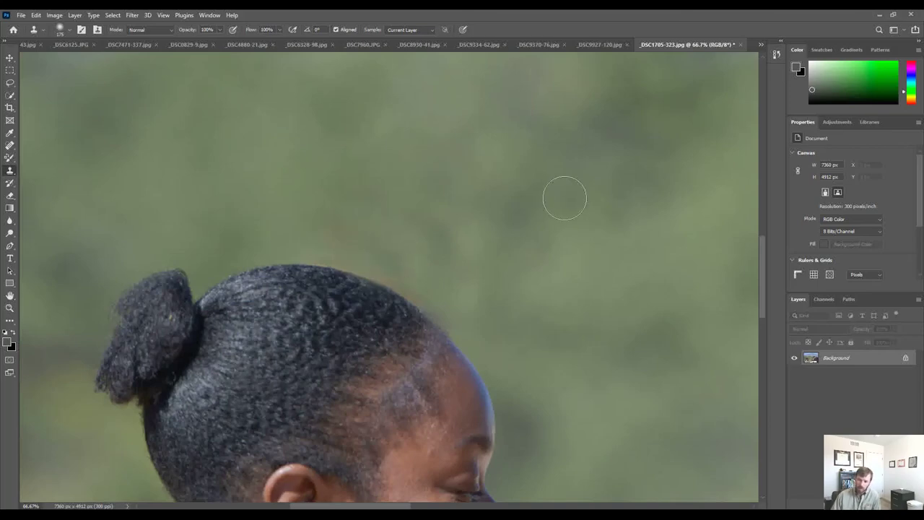
# Step: Select the soldier and horse with Select Subject, and subtract the stray area beside the lead rope with the Quick Selection Tool
pyautogui.hotkey('ctrl', '-')
pyautogui.hotkey('ctrl', '-')
pyautogui.hotkey('ctrl', '-')
pyautogui.hotkey('ctrl', '-')
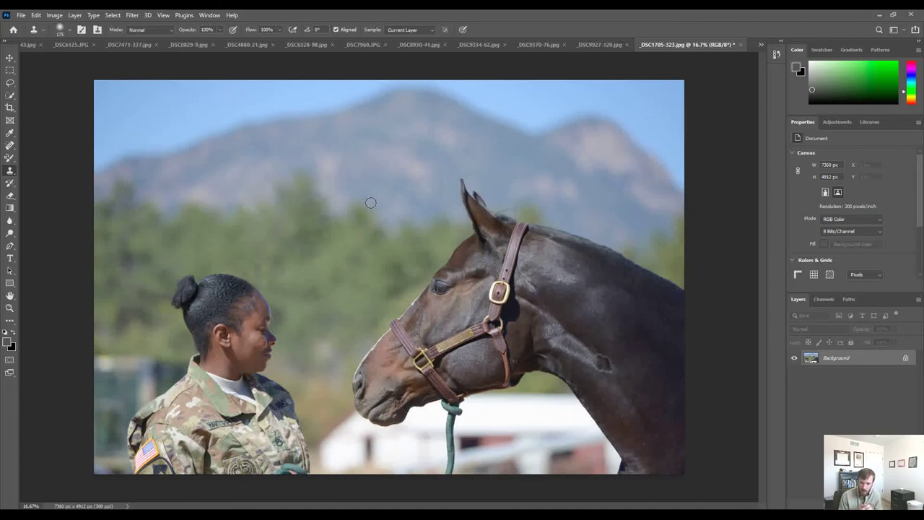
pyautogui.click(111, 16)
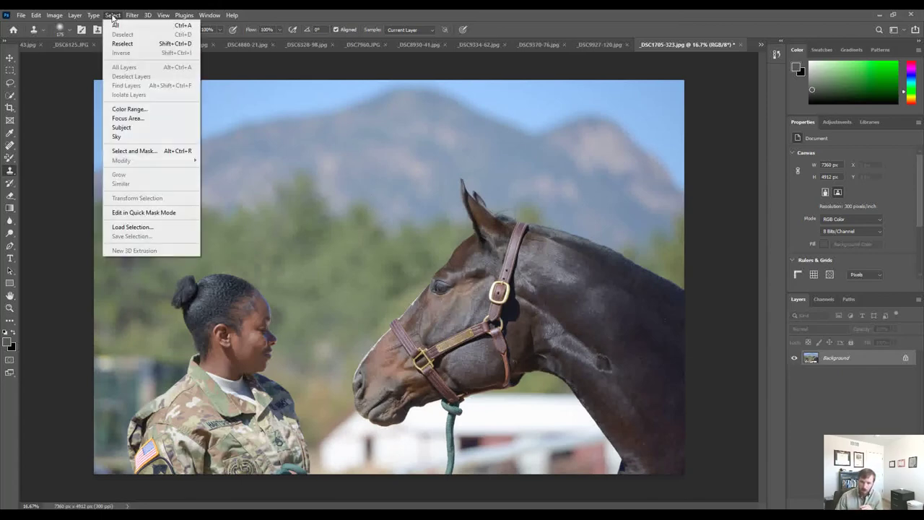
pyautogui.click(136, 129)
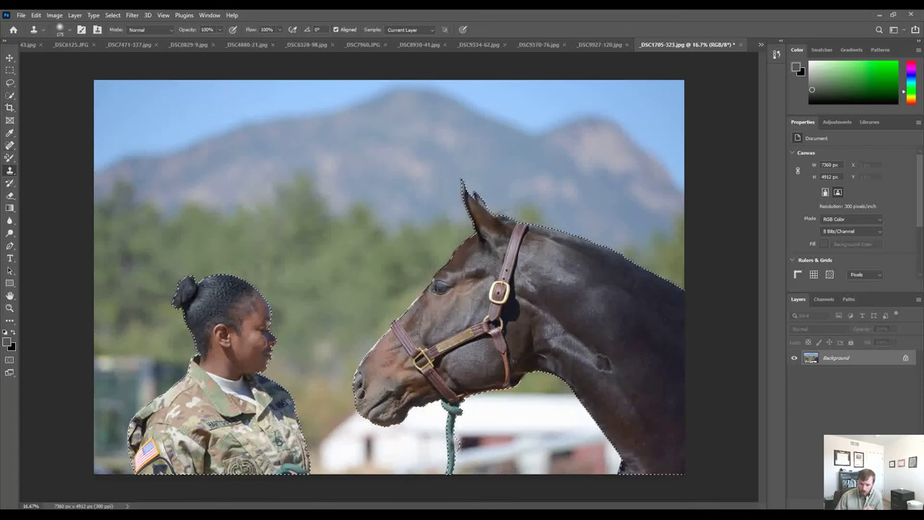
pyautogui.click(10, 96)
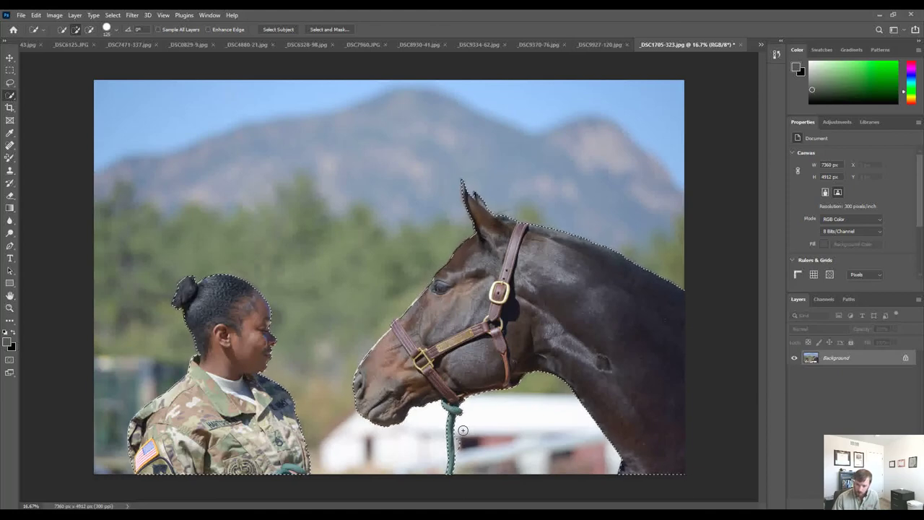
pyautogui.press('alt')
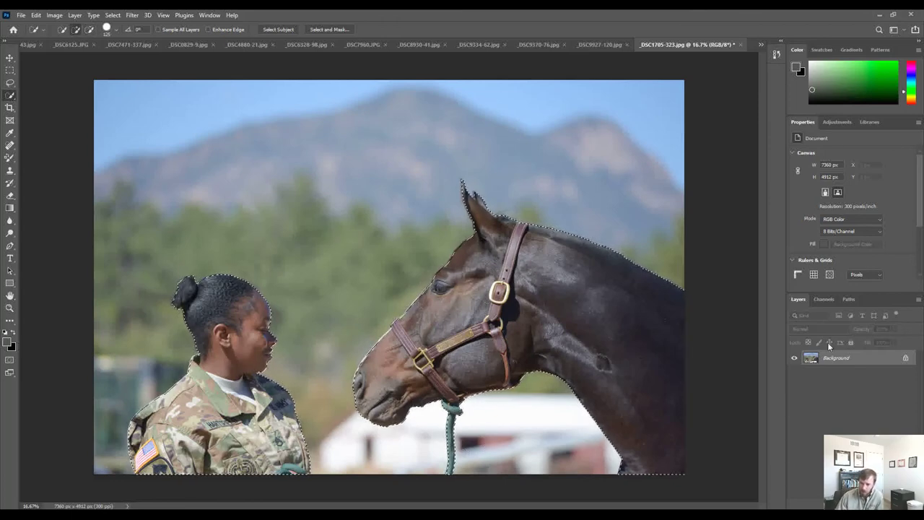
# Step: Convert the Background into an editable layer named Layer 0, try deleting the selected soldier and horse, and undo the deletion
pyautogui.doubleClick(860, 359)
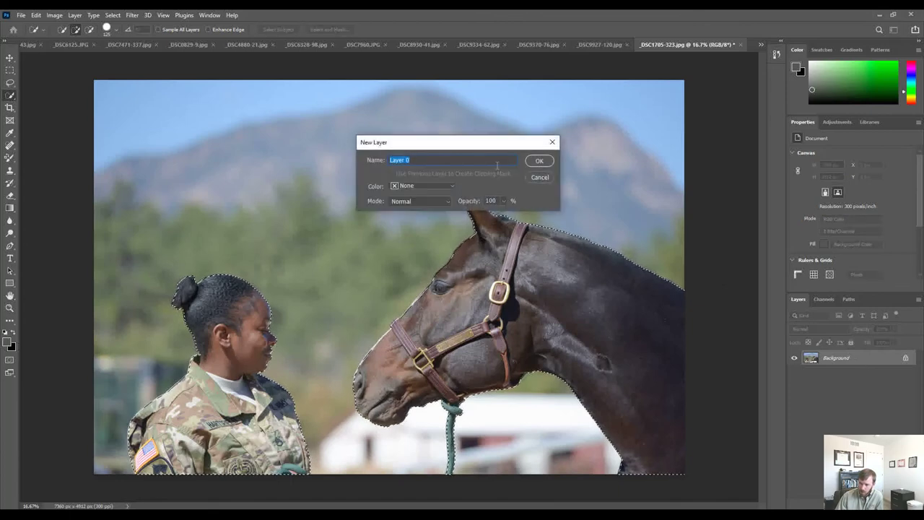
pyautogui.click(532, 162)
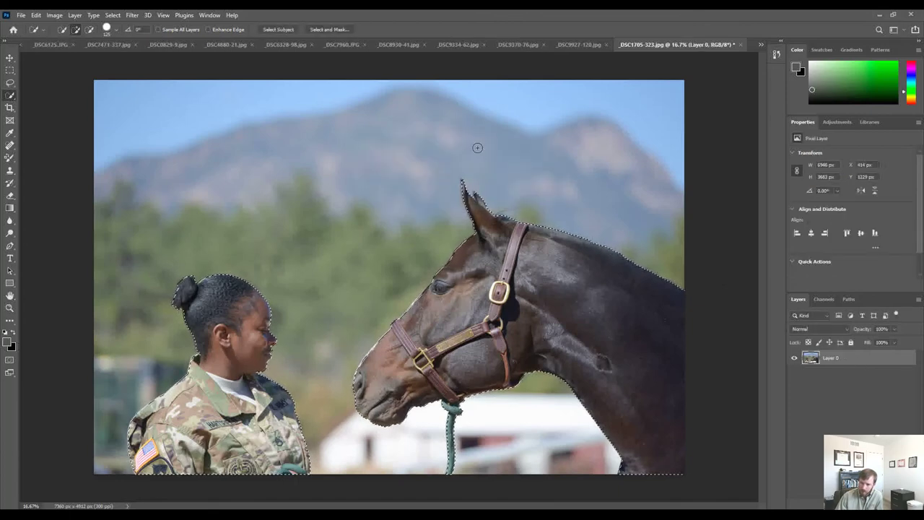
pyautogui.press('Delete')
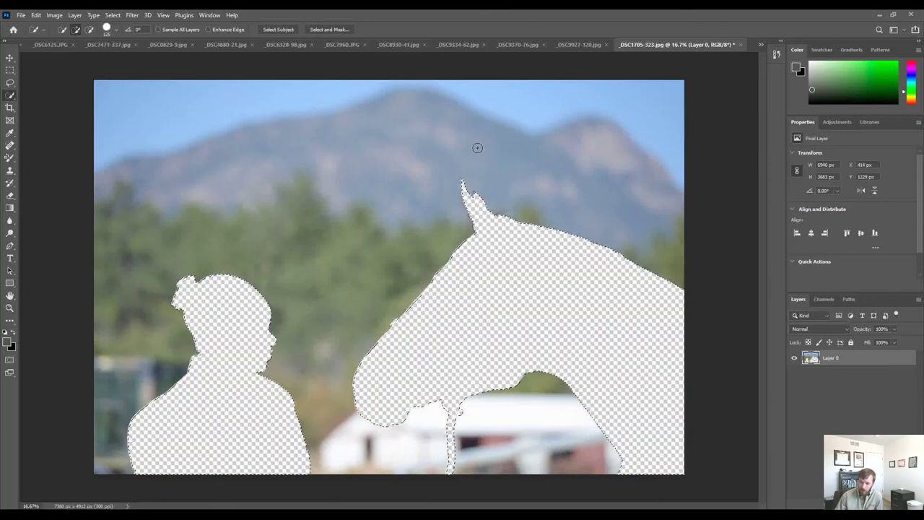
pyautogui.hotkey('ctrl', 'z')
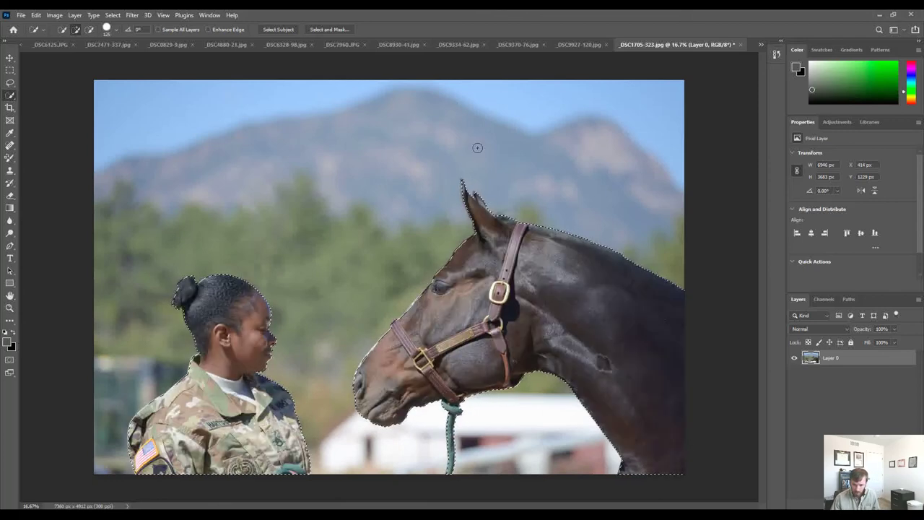
# Step: Invert the selection to cover the scenery around the soldier and horse, try deleting it, and undo the deletion
pyautogui.click(113, 15)
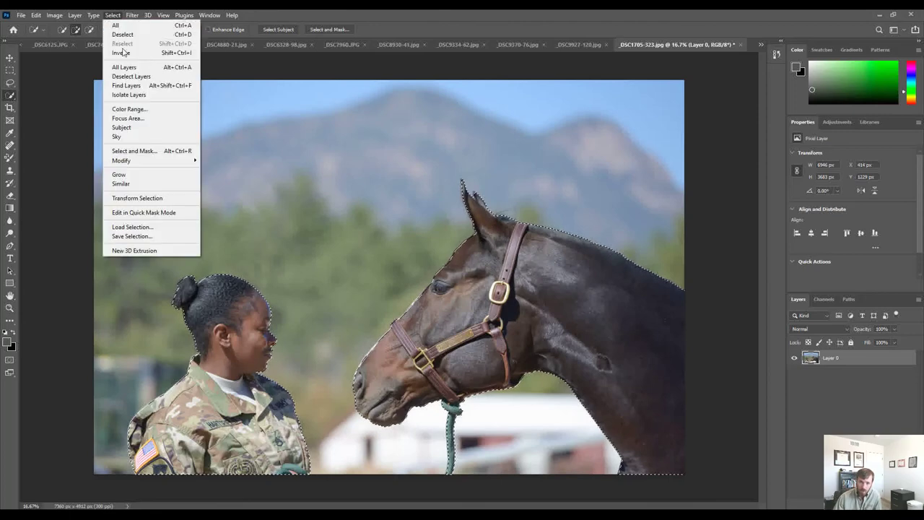
pyautogui.click(122, 53)
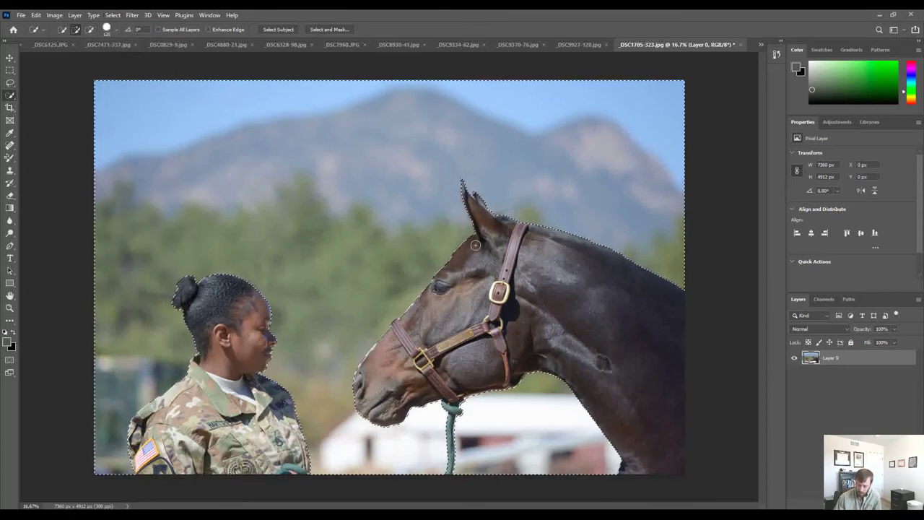
pyautogui.press('Delete')
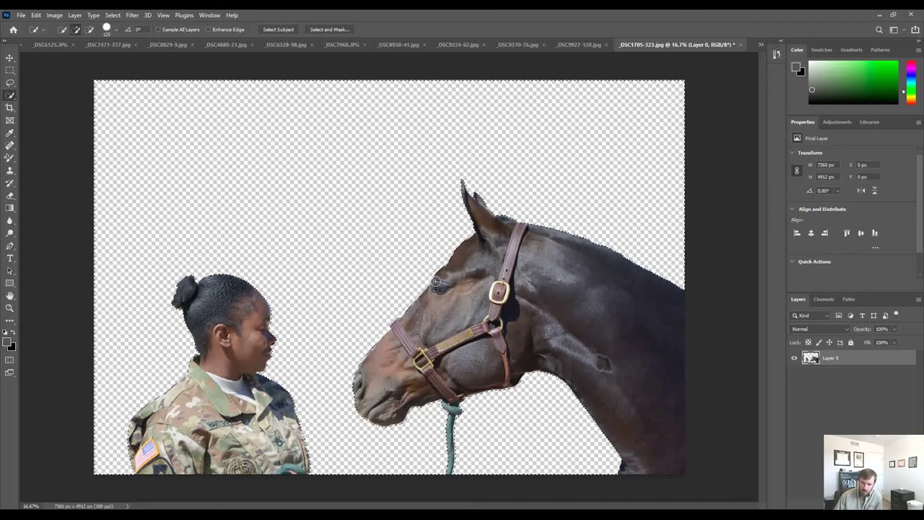
pyautogui.hotkey('ctrl', 'z')
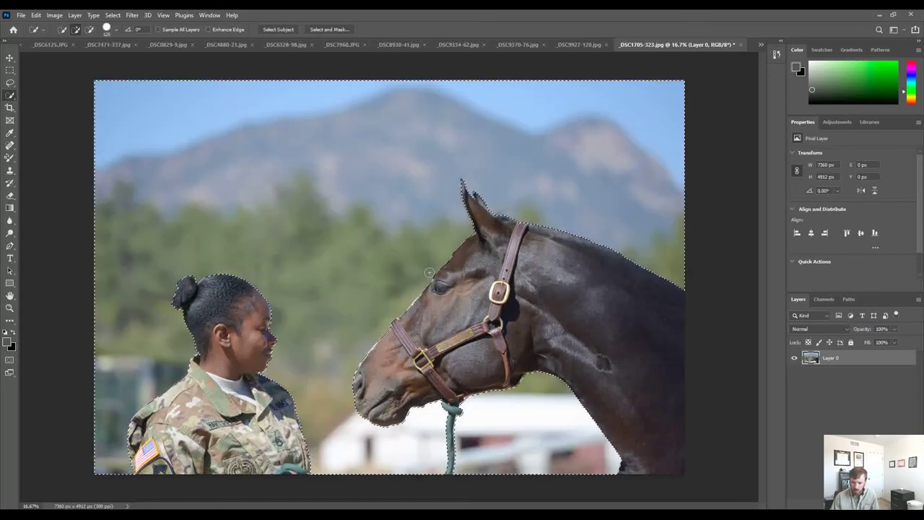